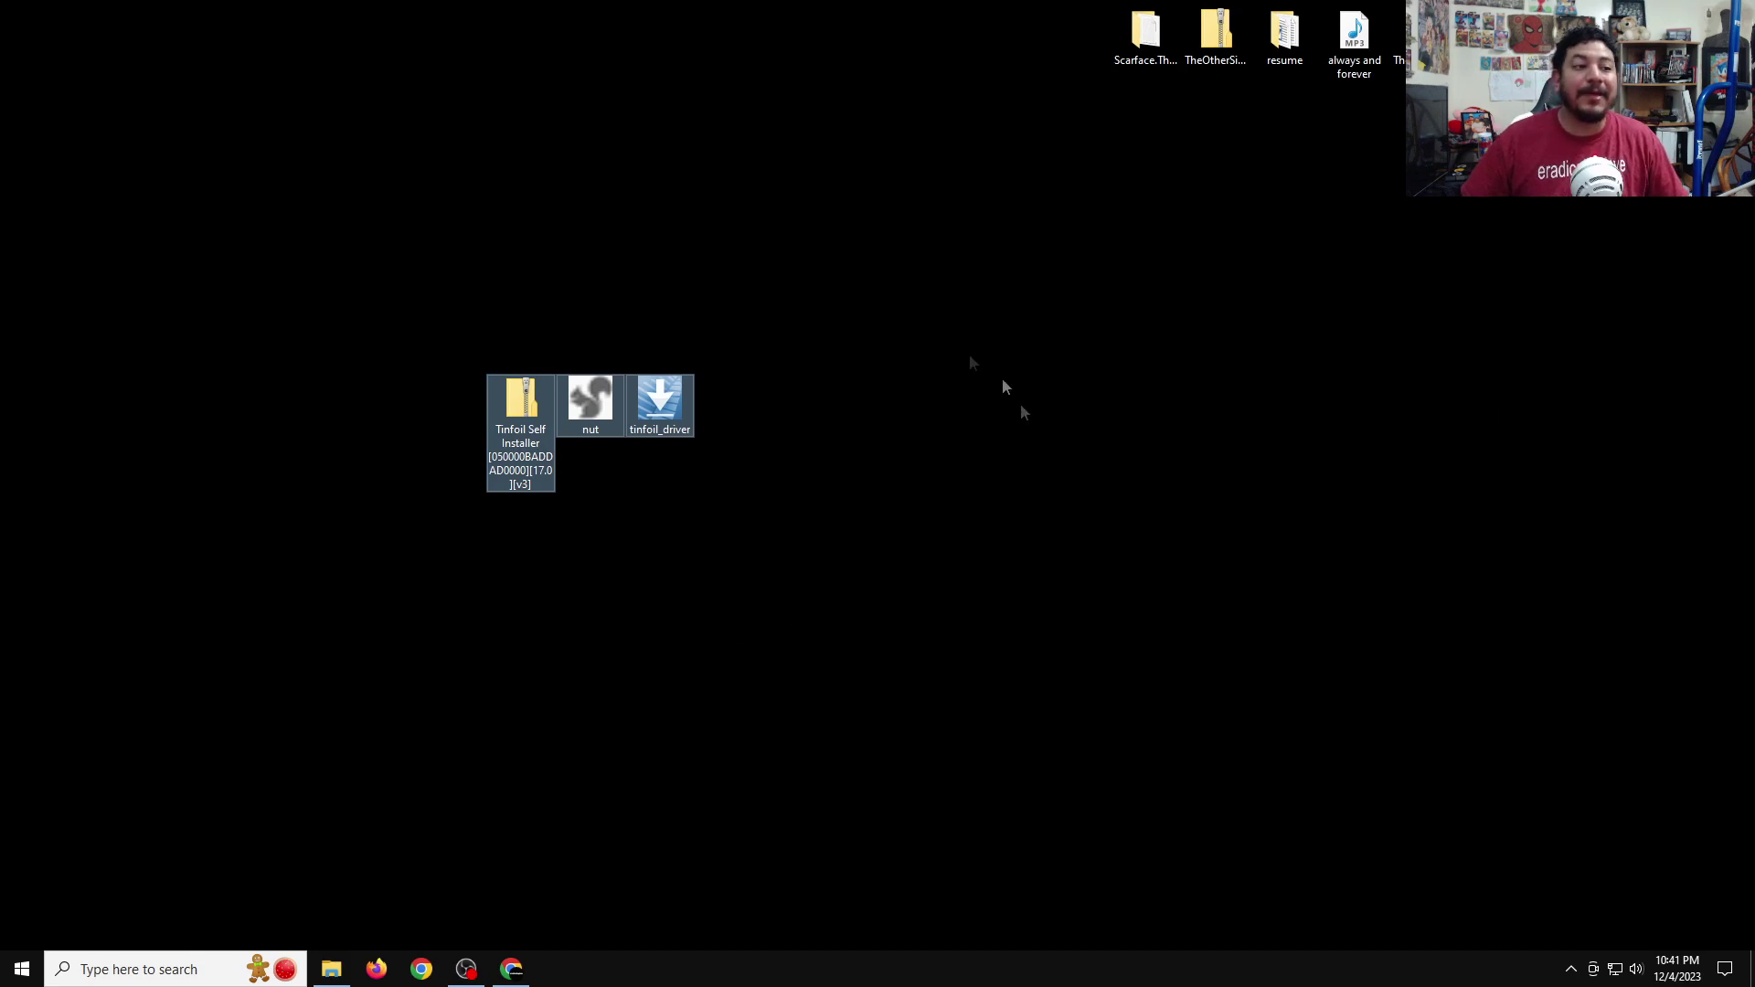
# Step: Switch to Chrome and download the Tinfoil 17.0 NRO (Self Installer) from the Tinfoil download page
pyautogui.moveTo(839, 240); pyautogui.dragTo(431, 562)
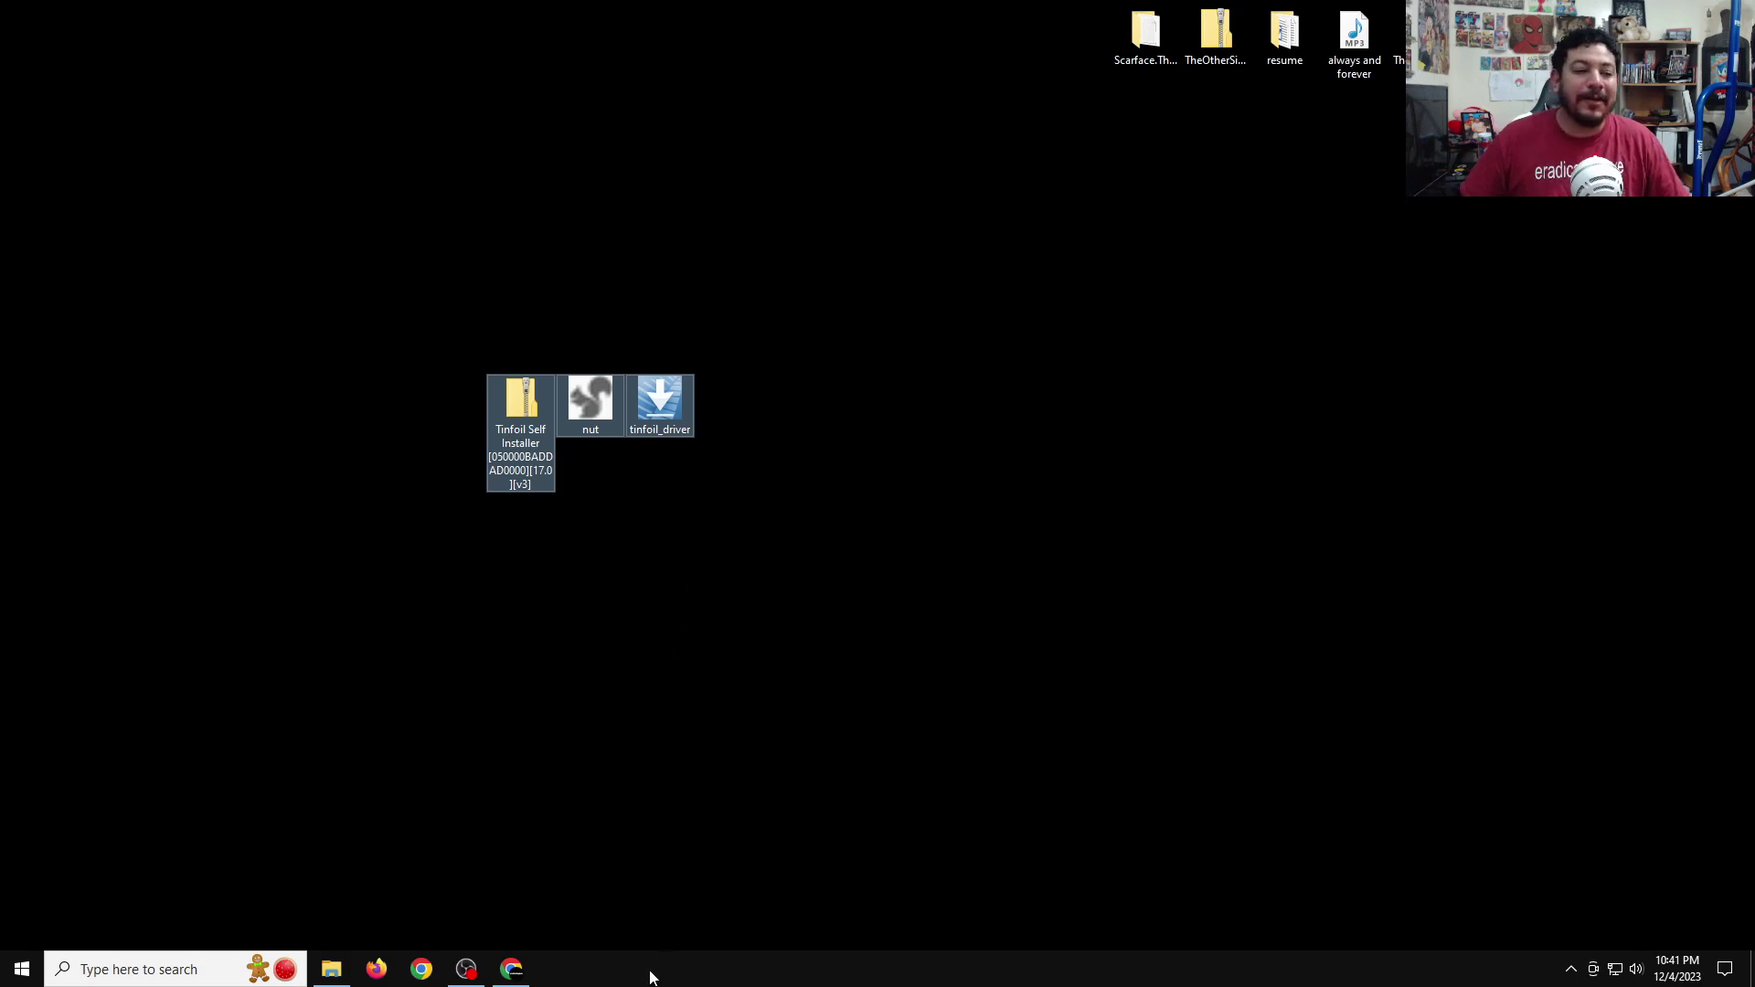
pyautogui.click(510, 971)
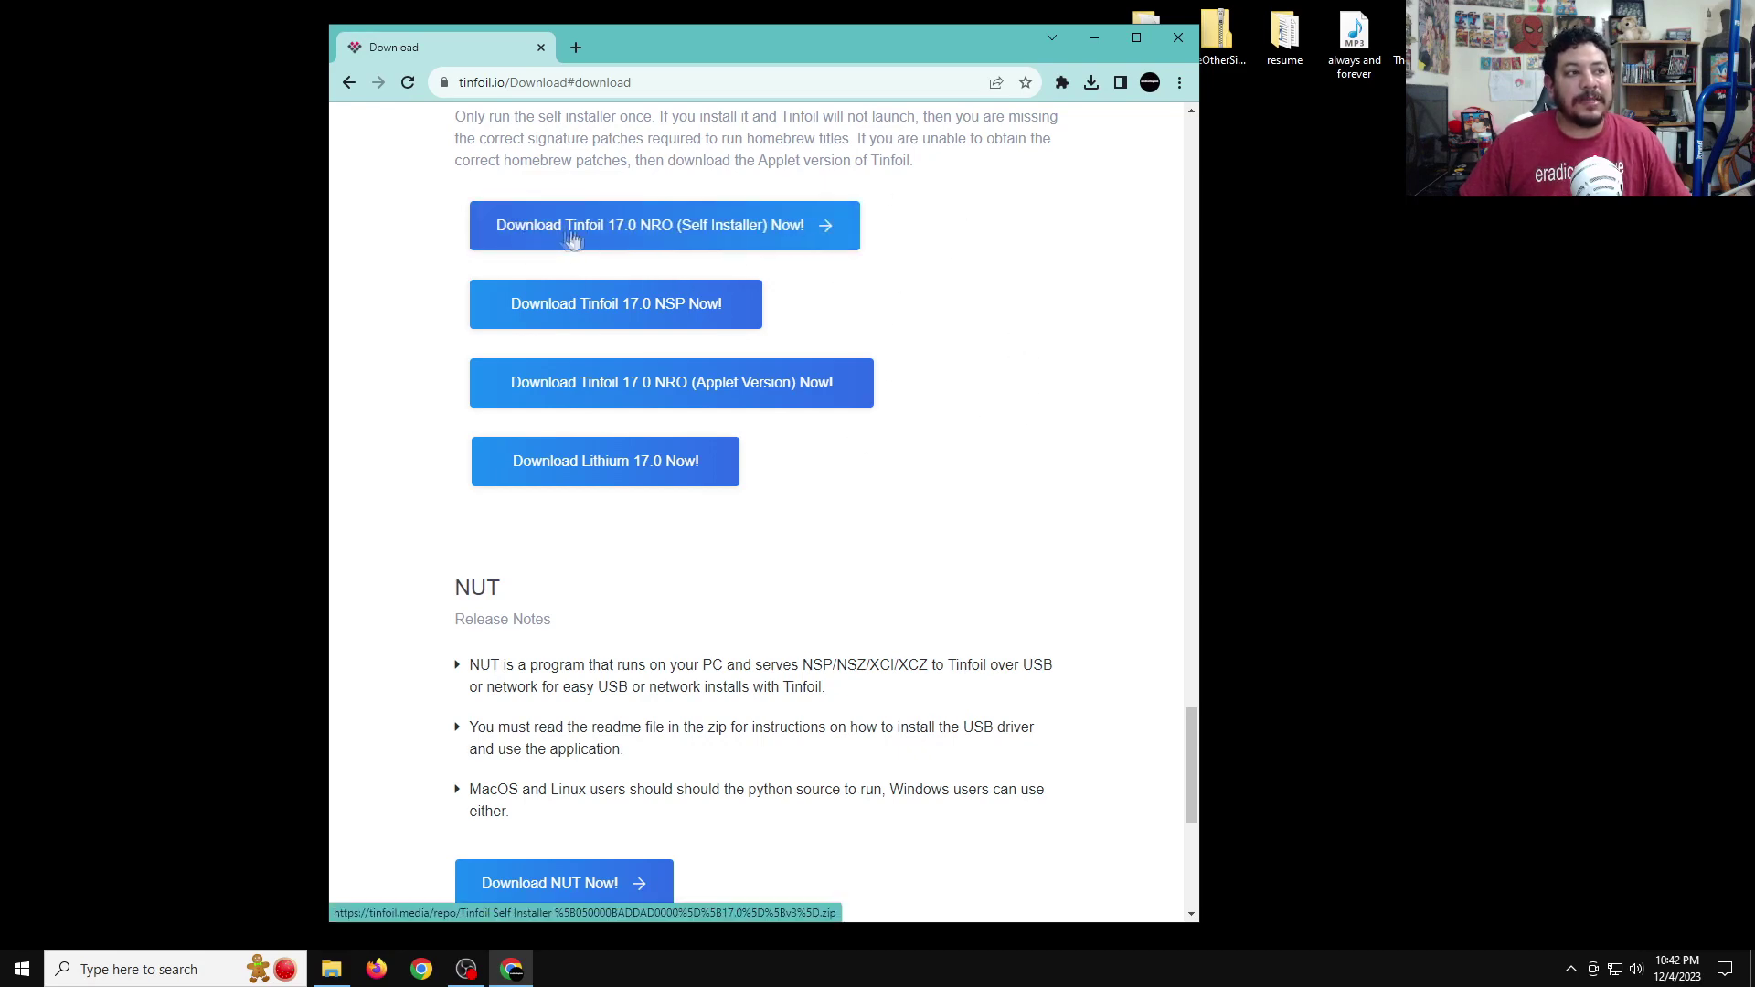
pyautogui.click(653, 232)
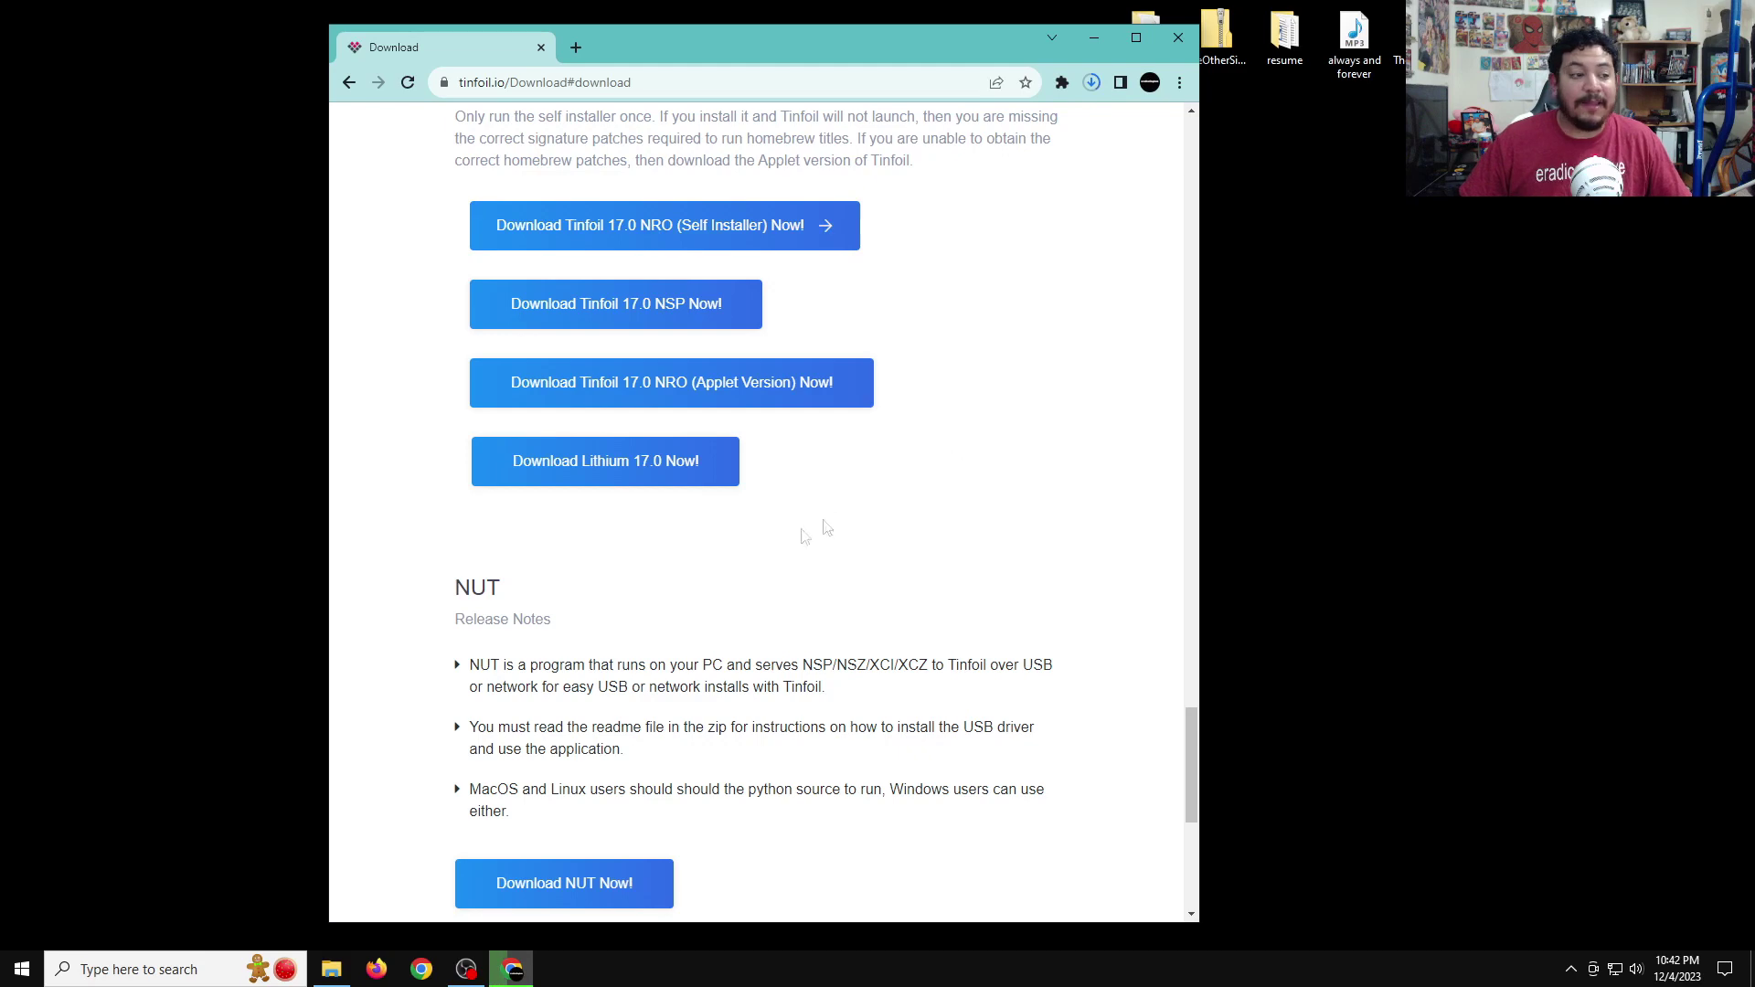
# Step: Go to the NUT releases page from the Tinfoil site and download nut.exe and tinfoil_driver.exe from NUT 3.3
pyautogui.scroll(-2, 494, 594)
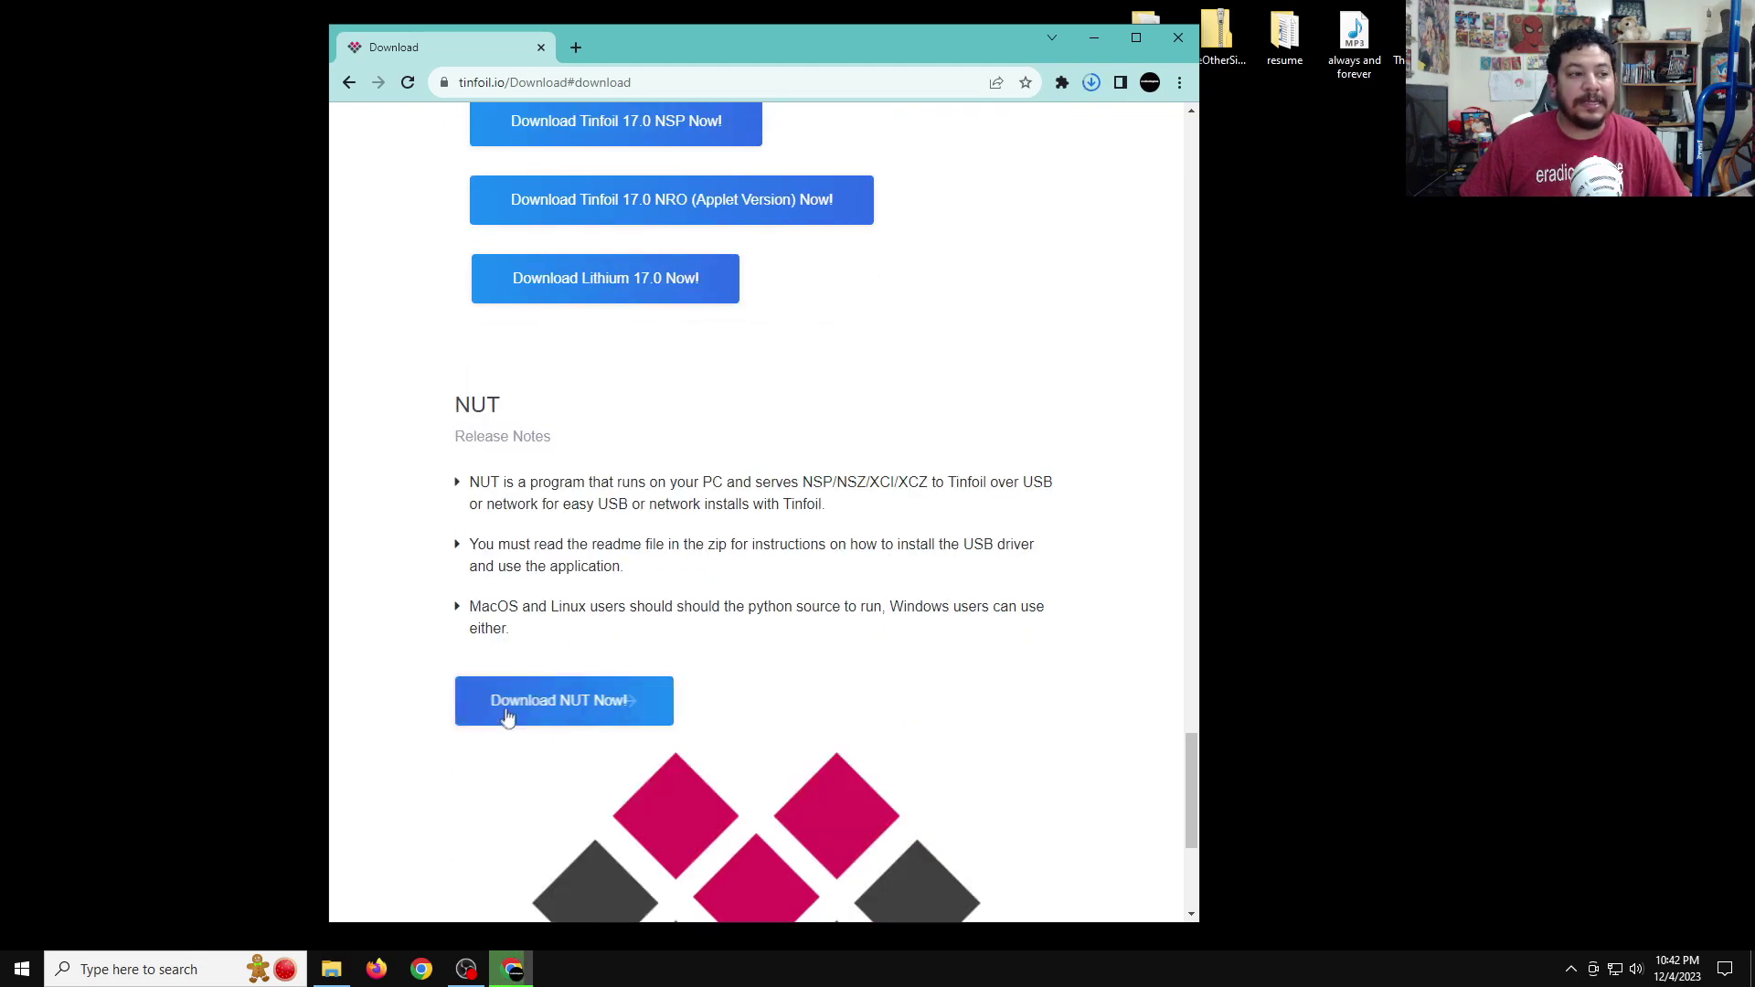
pyautogui.click(562, 702)
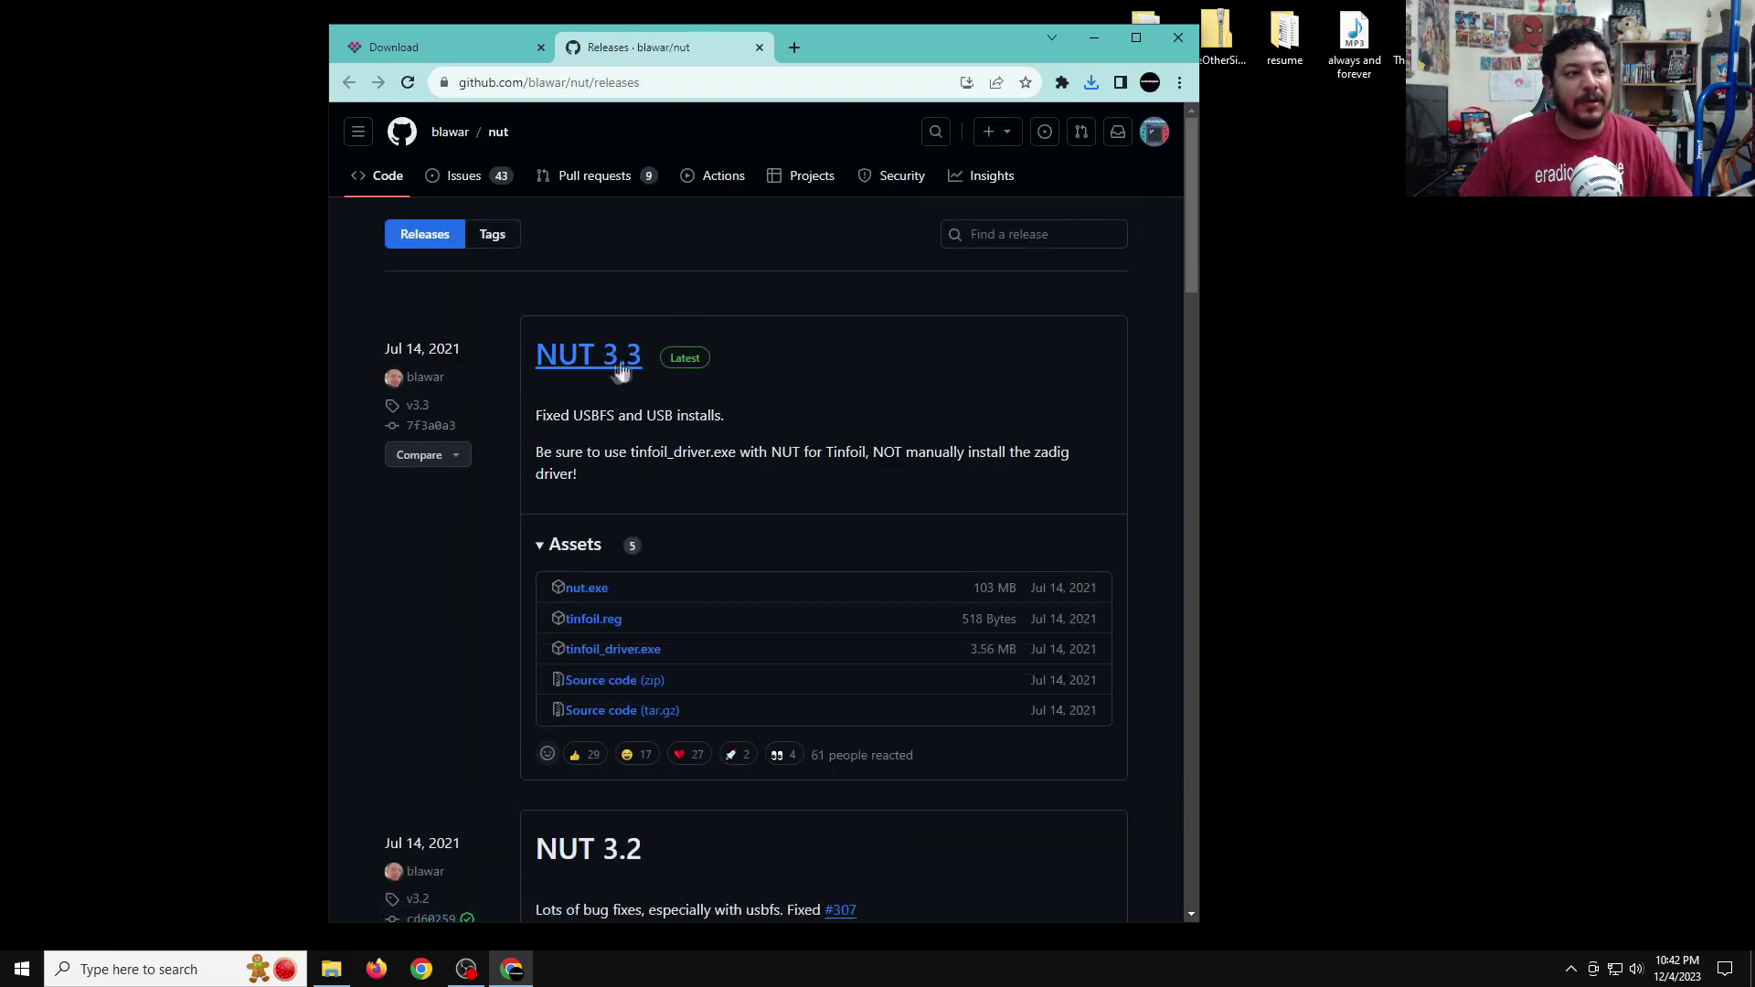
pyautogui.click(586, 593)
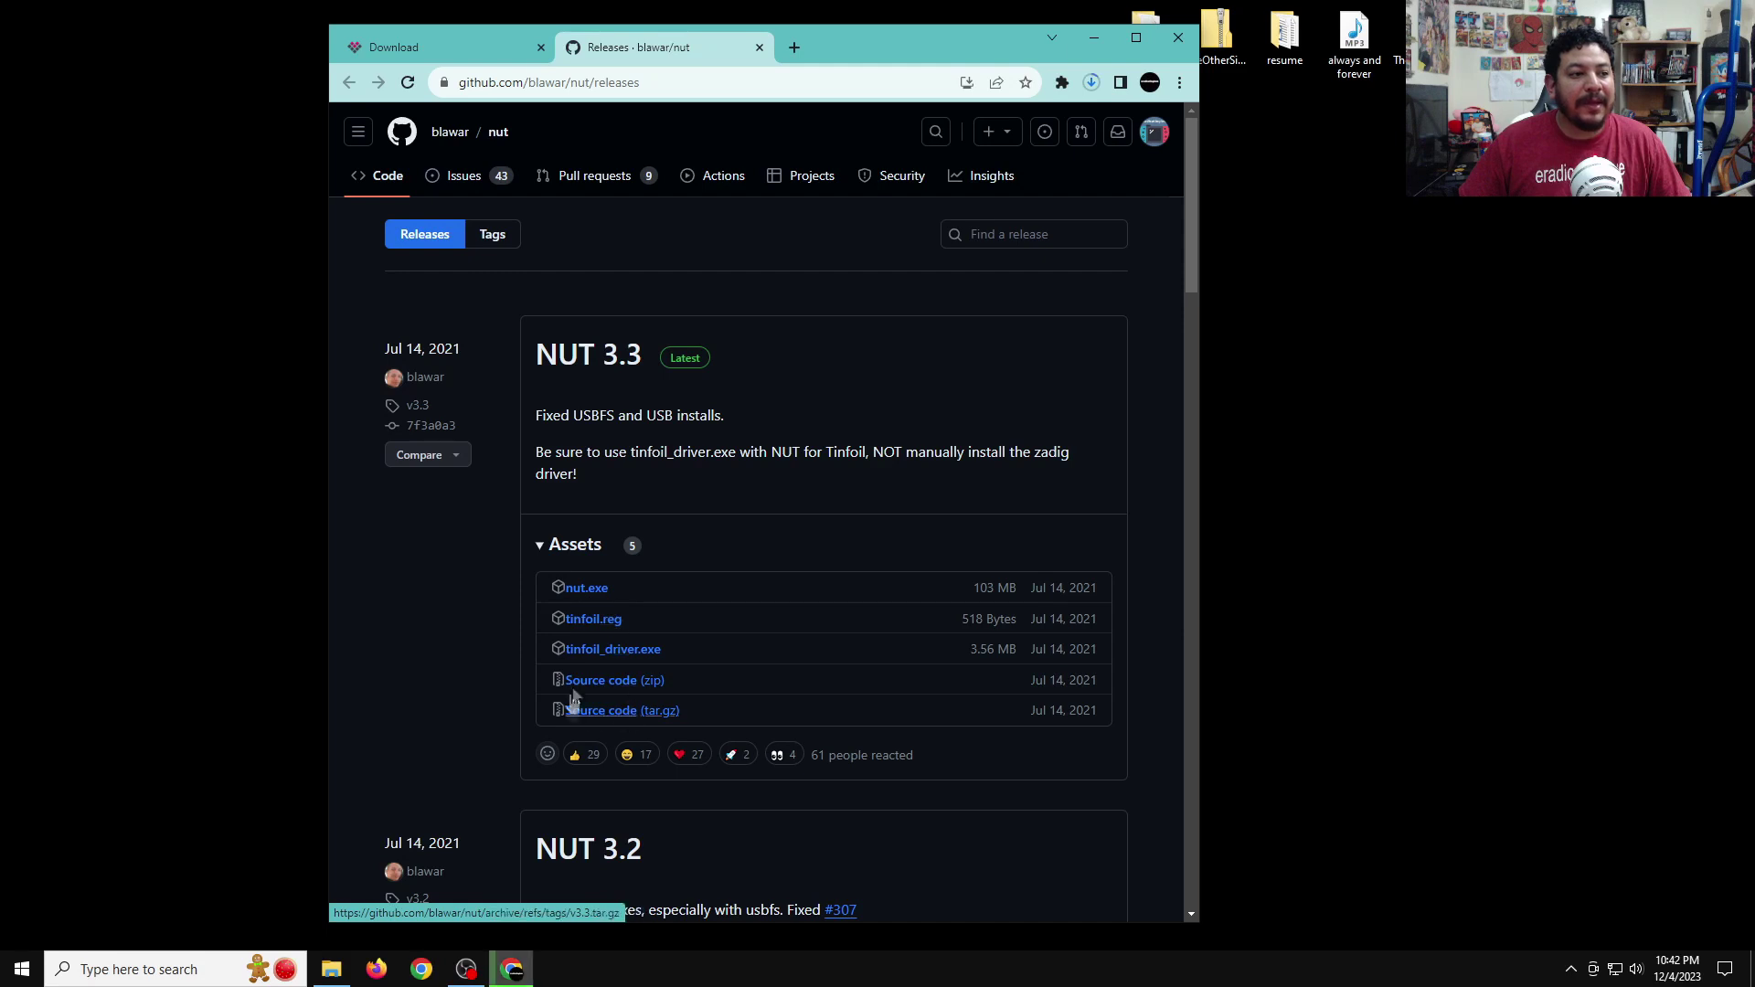
pyautogui.click(594, 657)
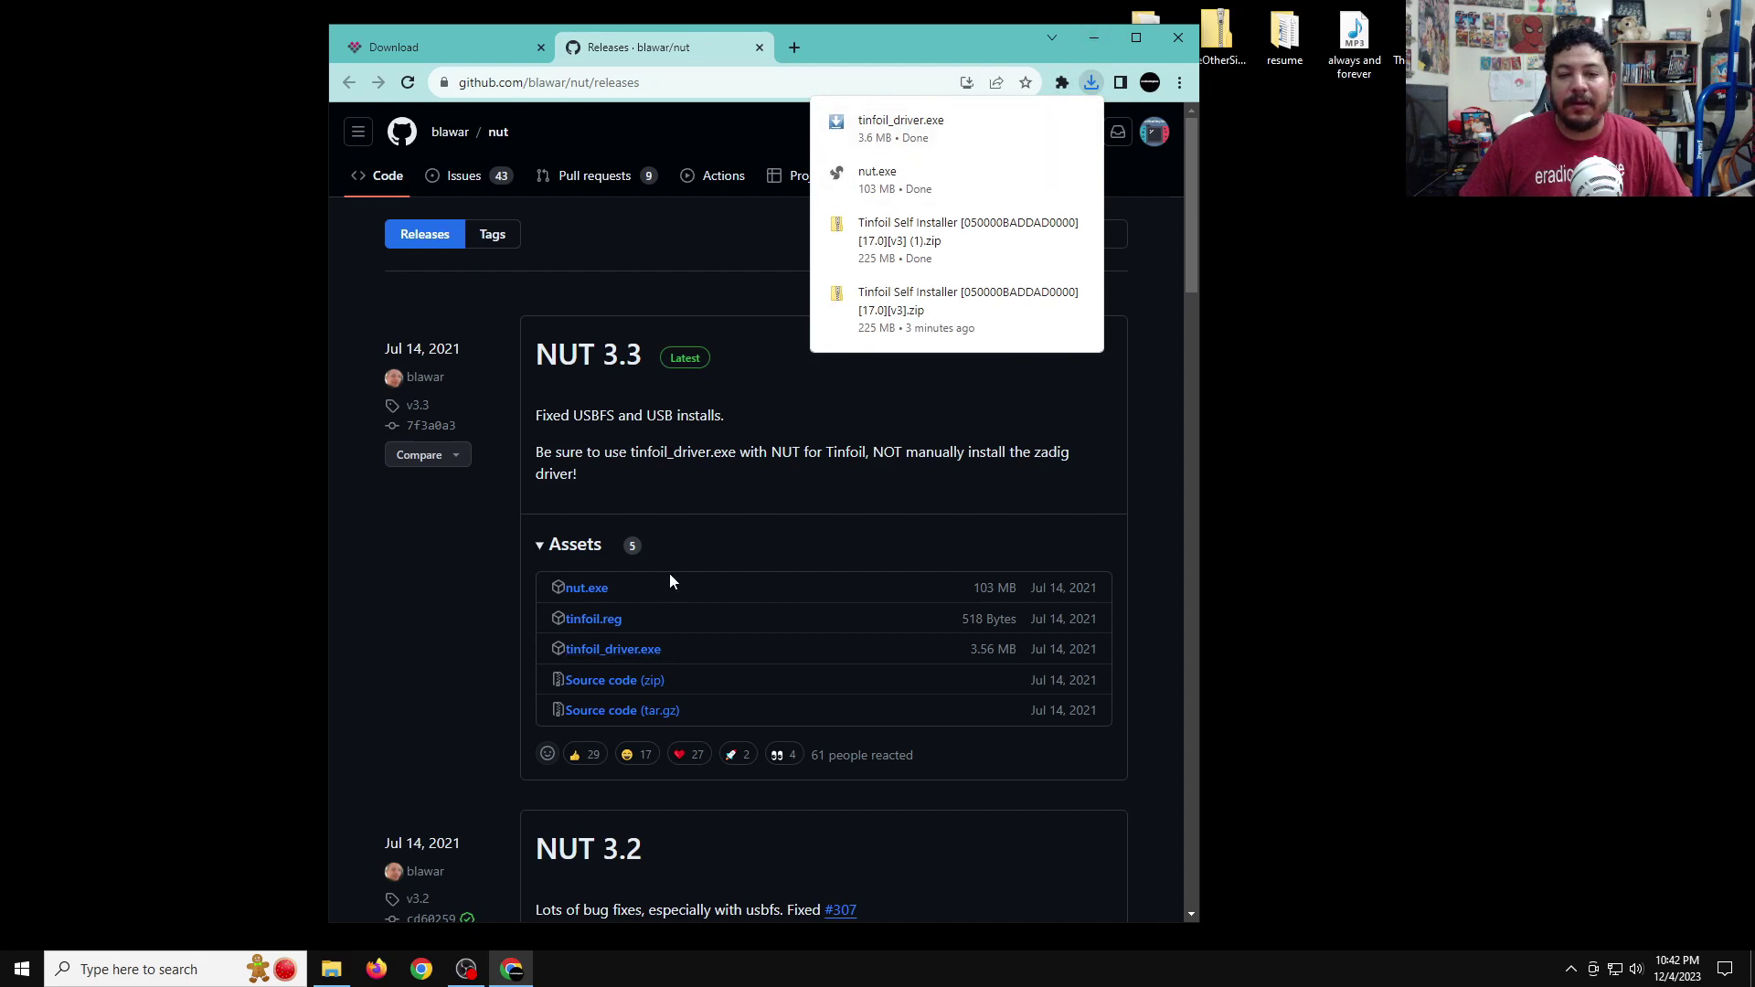
pyautogui.click(1100, 36)
pyautogui.click(1100, 37)
pyautogui.moveTo(835, 299); pyautogui.dragTo(439, 525)
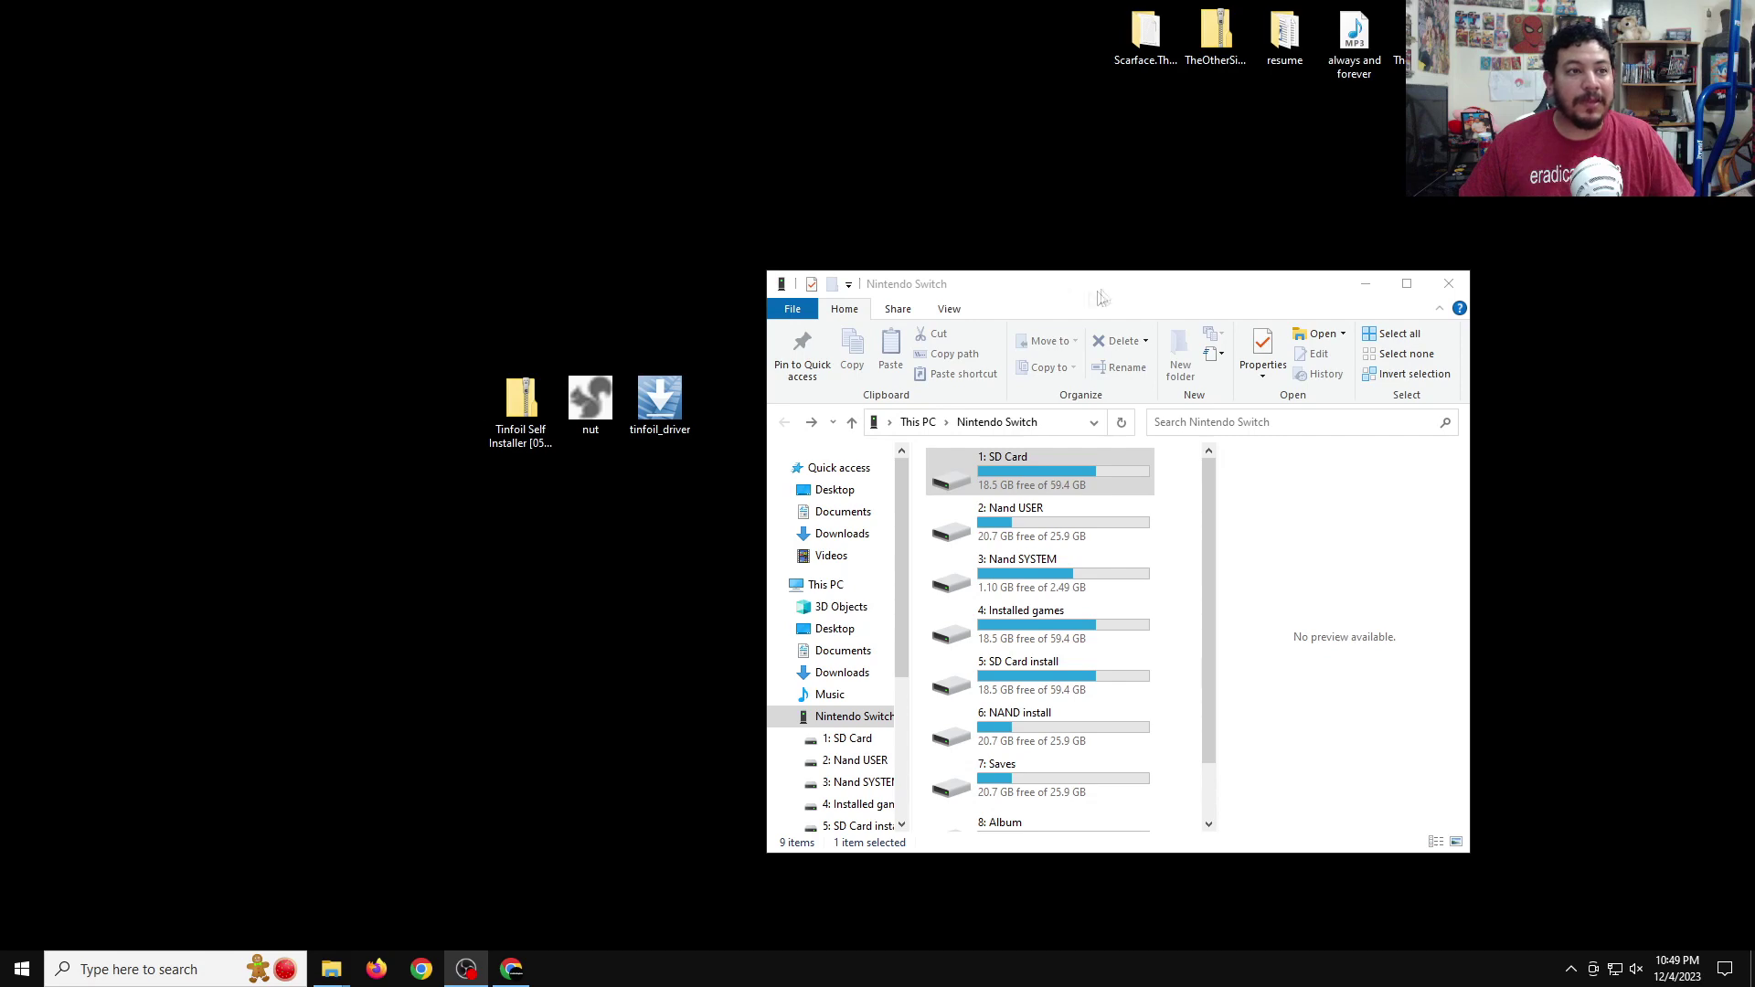
# Step: Open the switch folder on the Nintendo Switch's SD Card in File Explorer
pyautogui.moveTo(1078, 290)
pyautogui.mouseDown()
pyautogui.moveTo(1094, 338)
pyautogui.moveTo(1096, 303)
pyautogui.mouseUp()
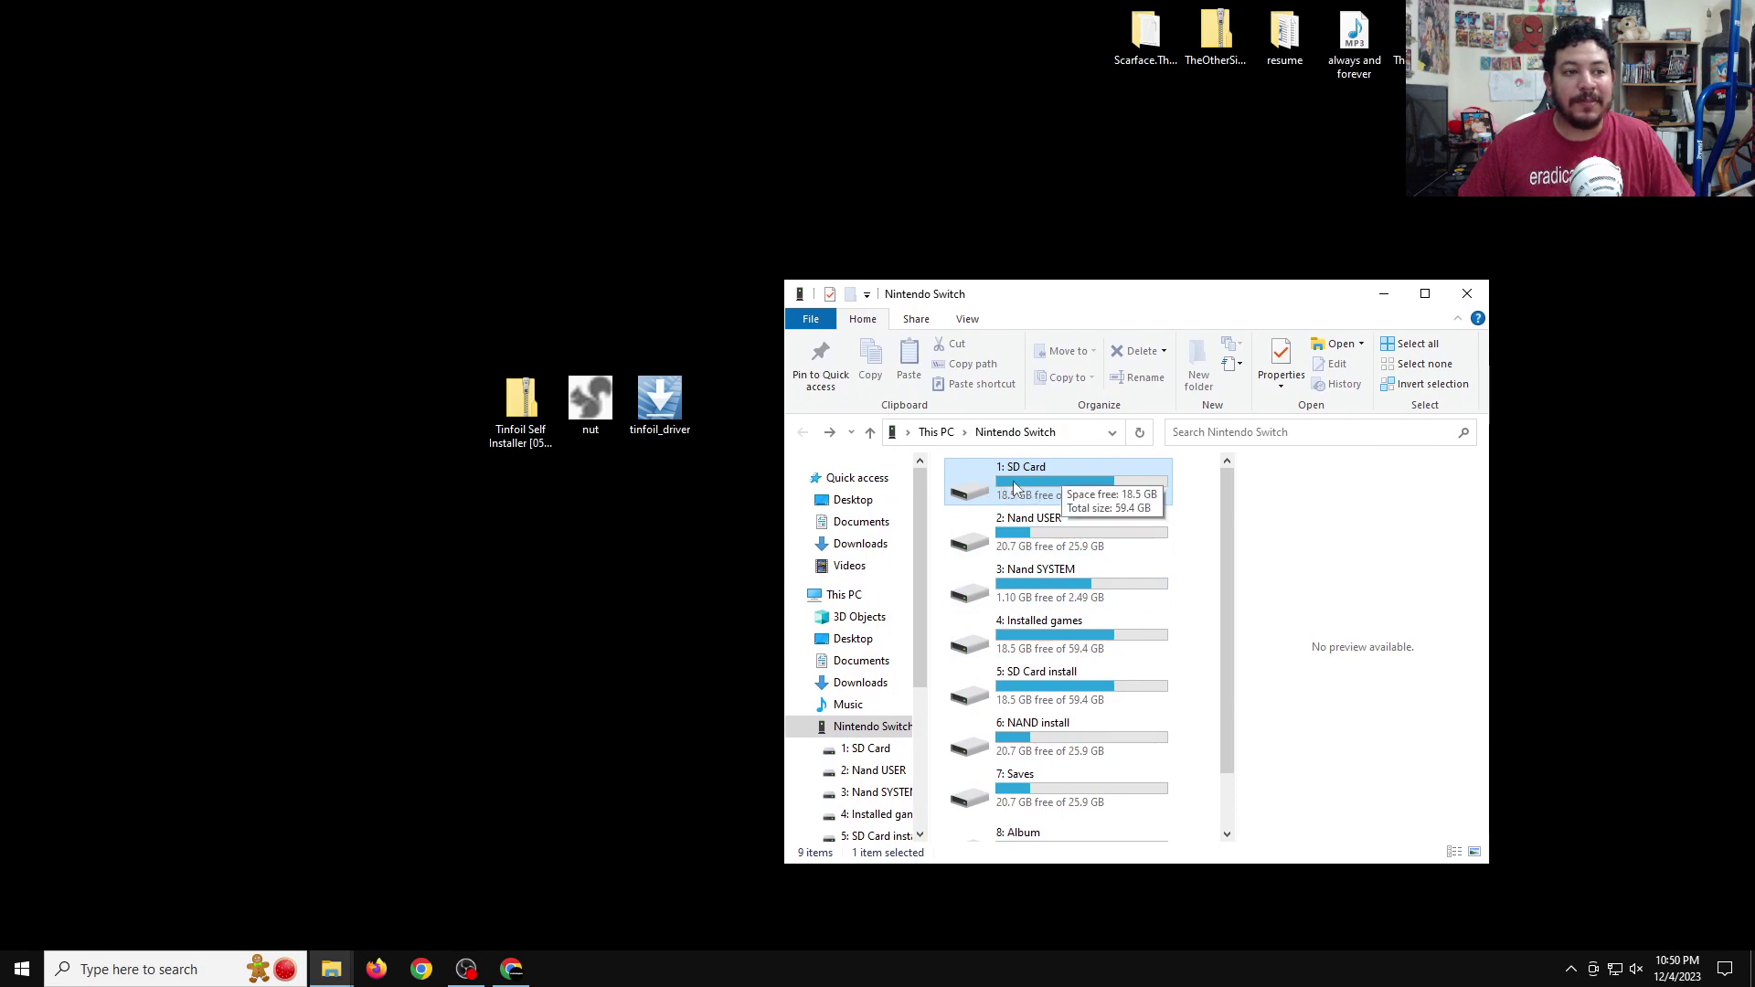
pyautogui.doubleClick(1013, 488)
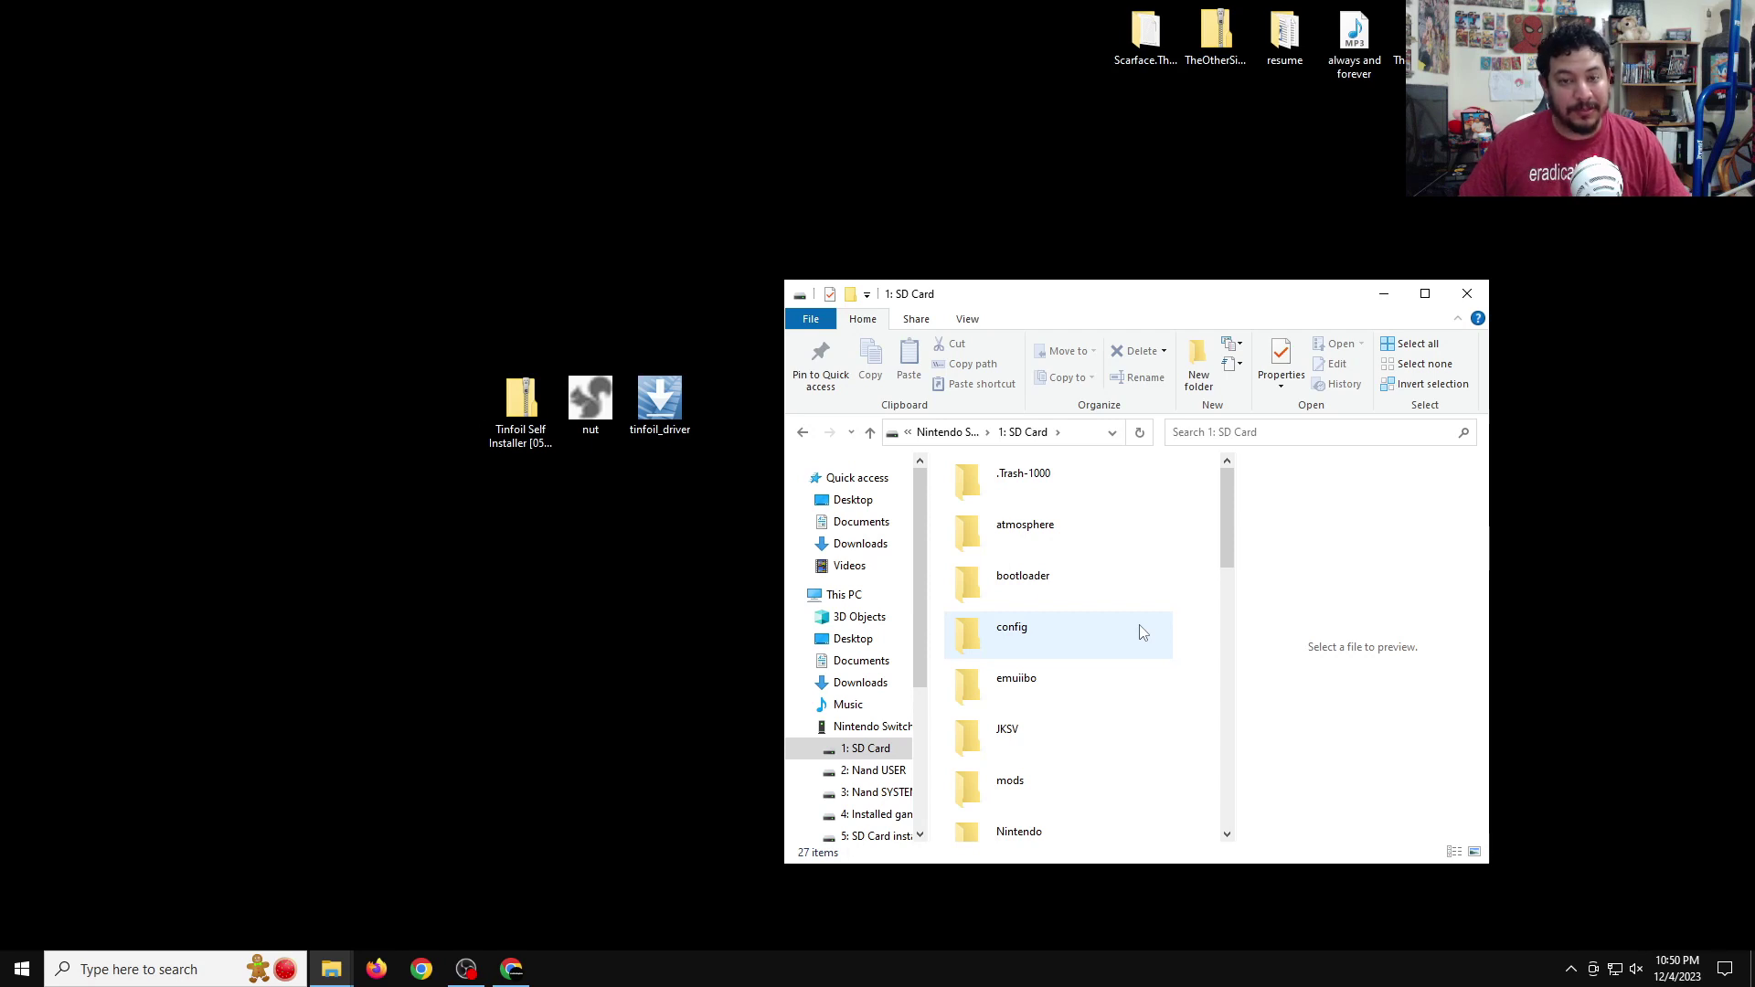
pyautogui.scroll(-1, 1138, 631)
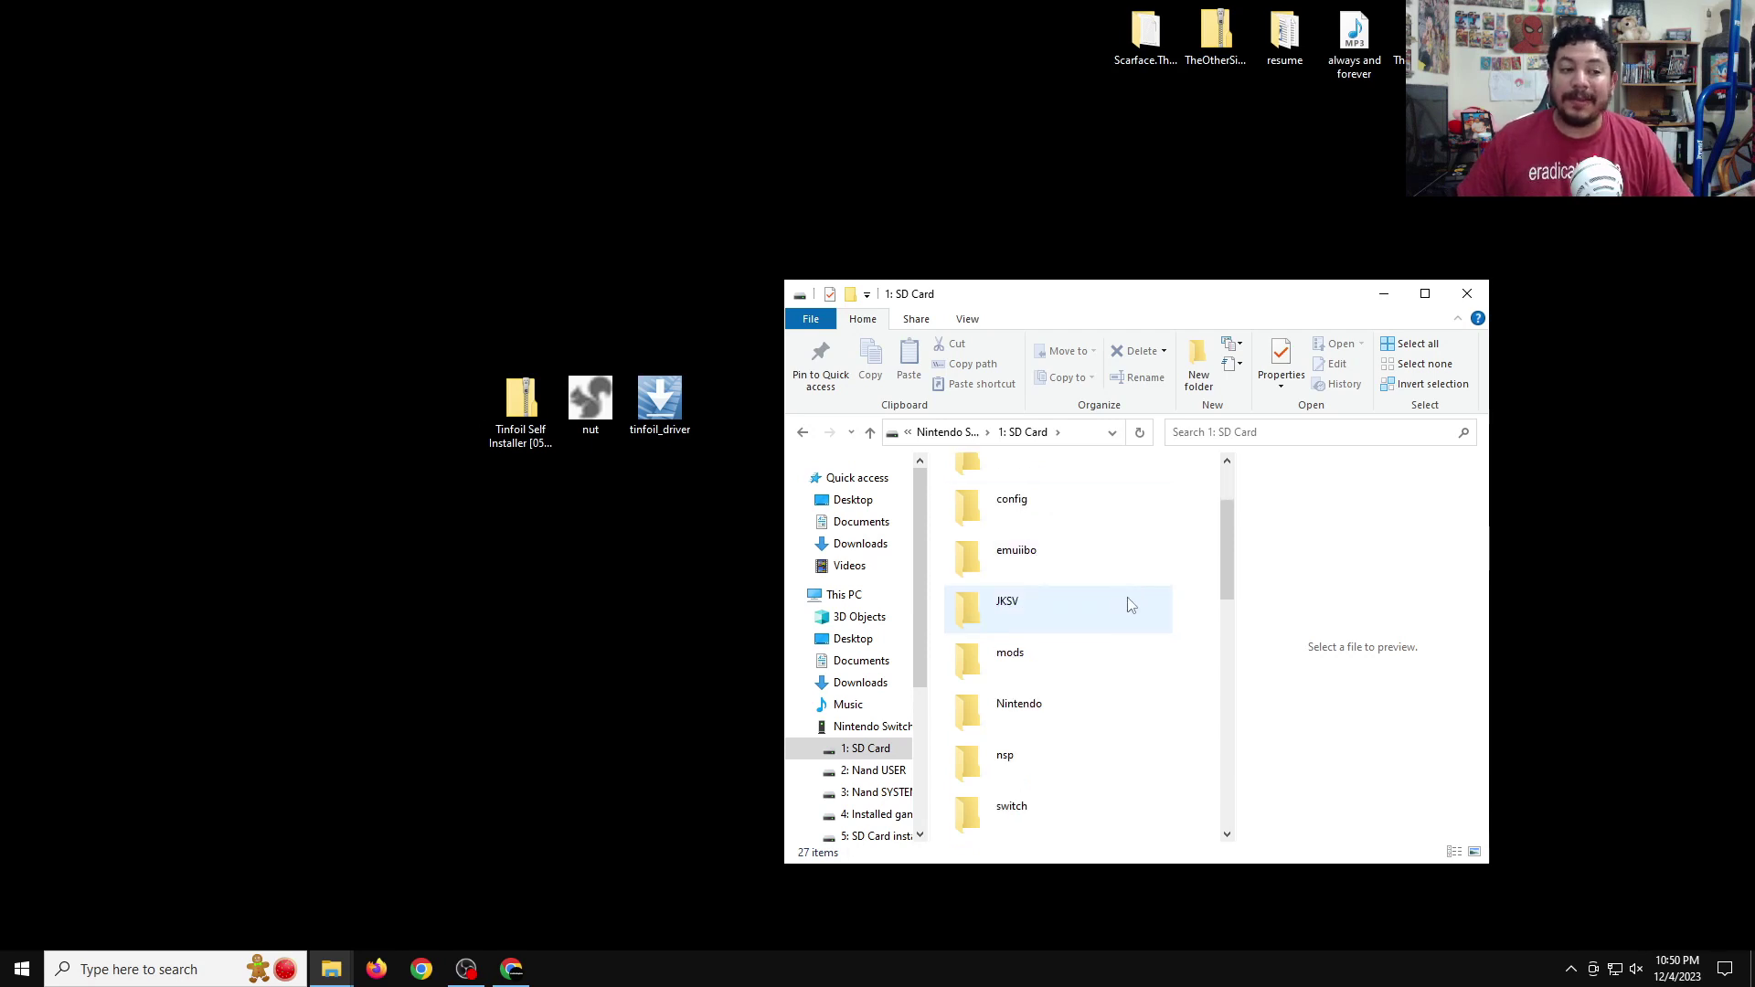
pyautogui.scroll(-1, 1130, 603)
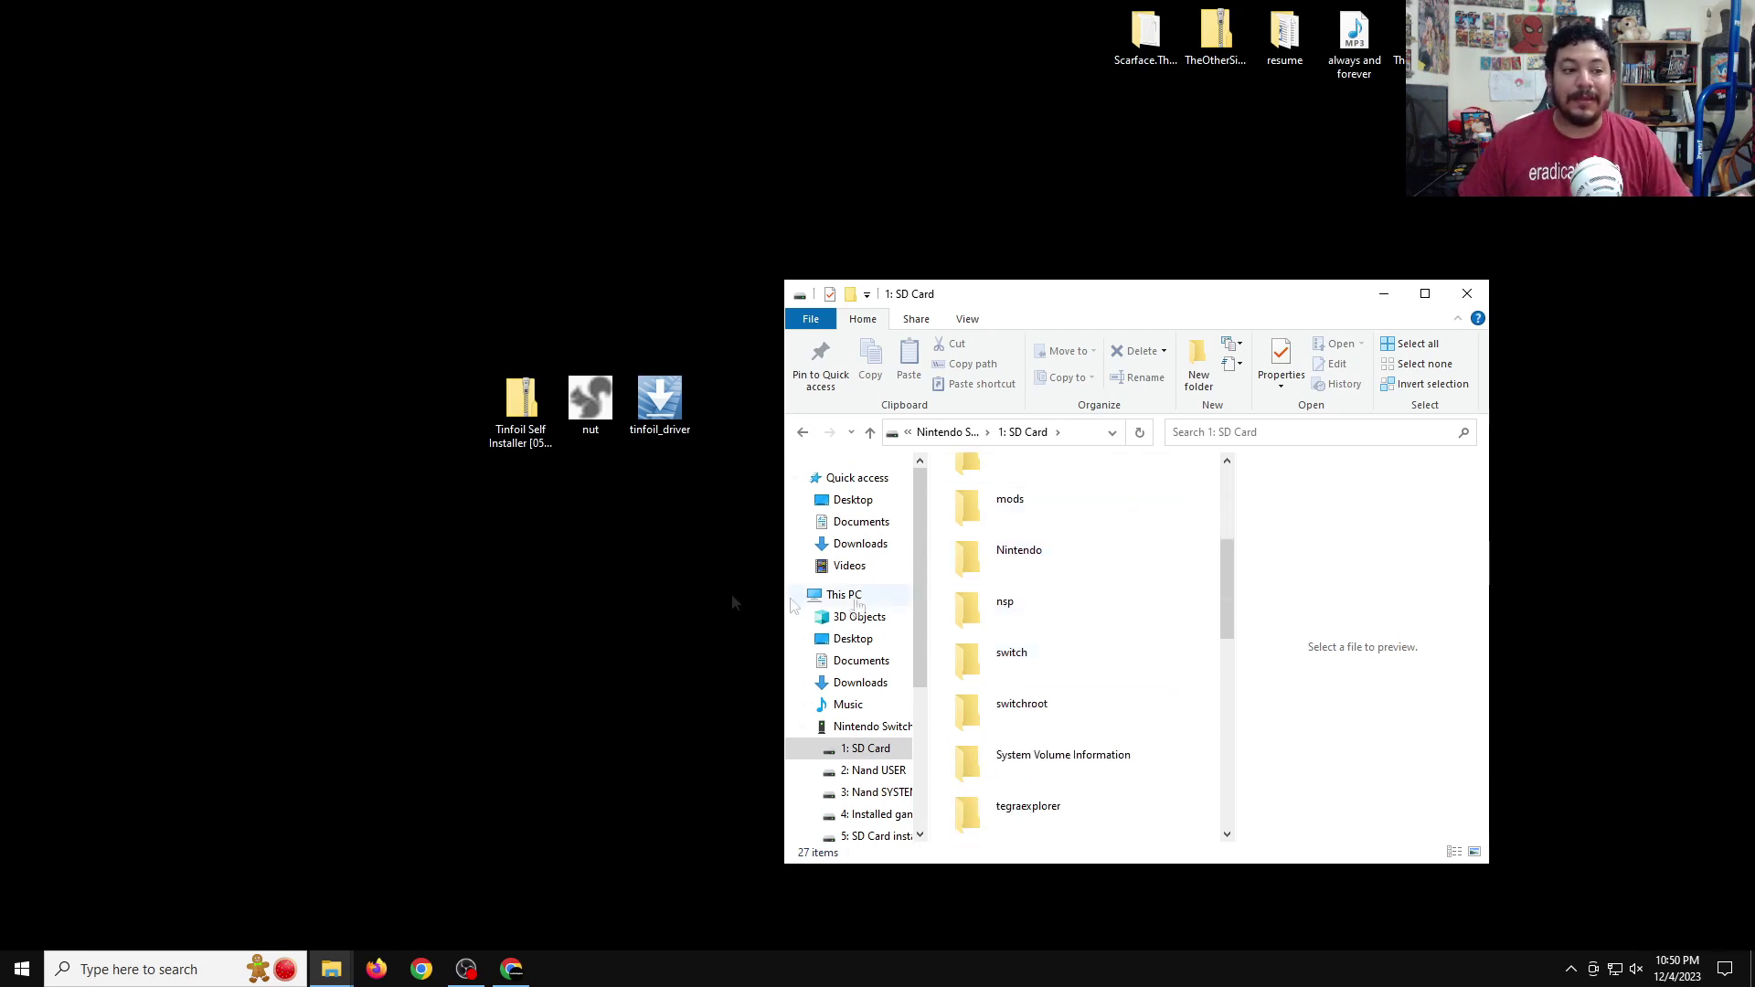
pyautogui.doubleClick(1050, 674)
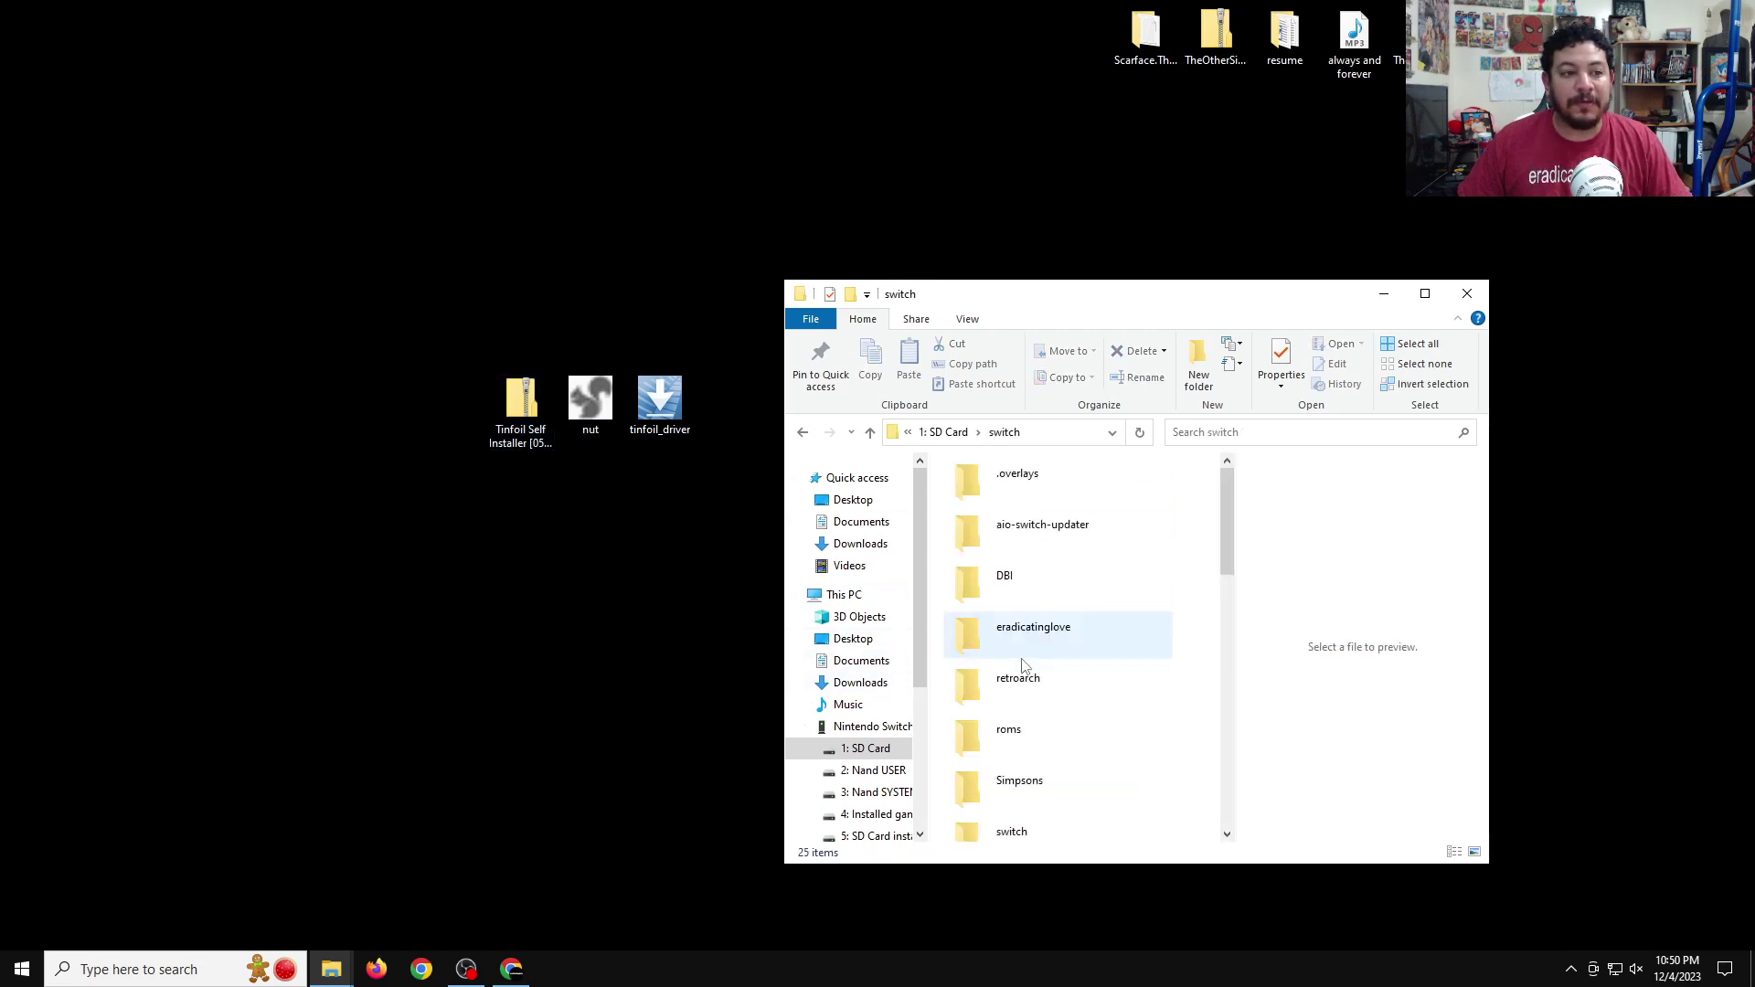
# Step: Permanently delete the existing tinfoil folder from the SD card's switch folder
pyautogui.scroll(-2, 1070, 548)
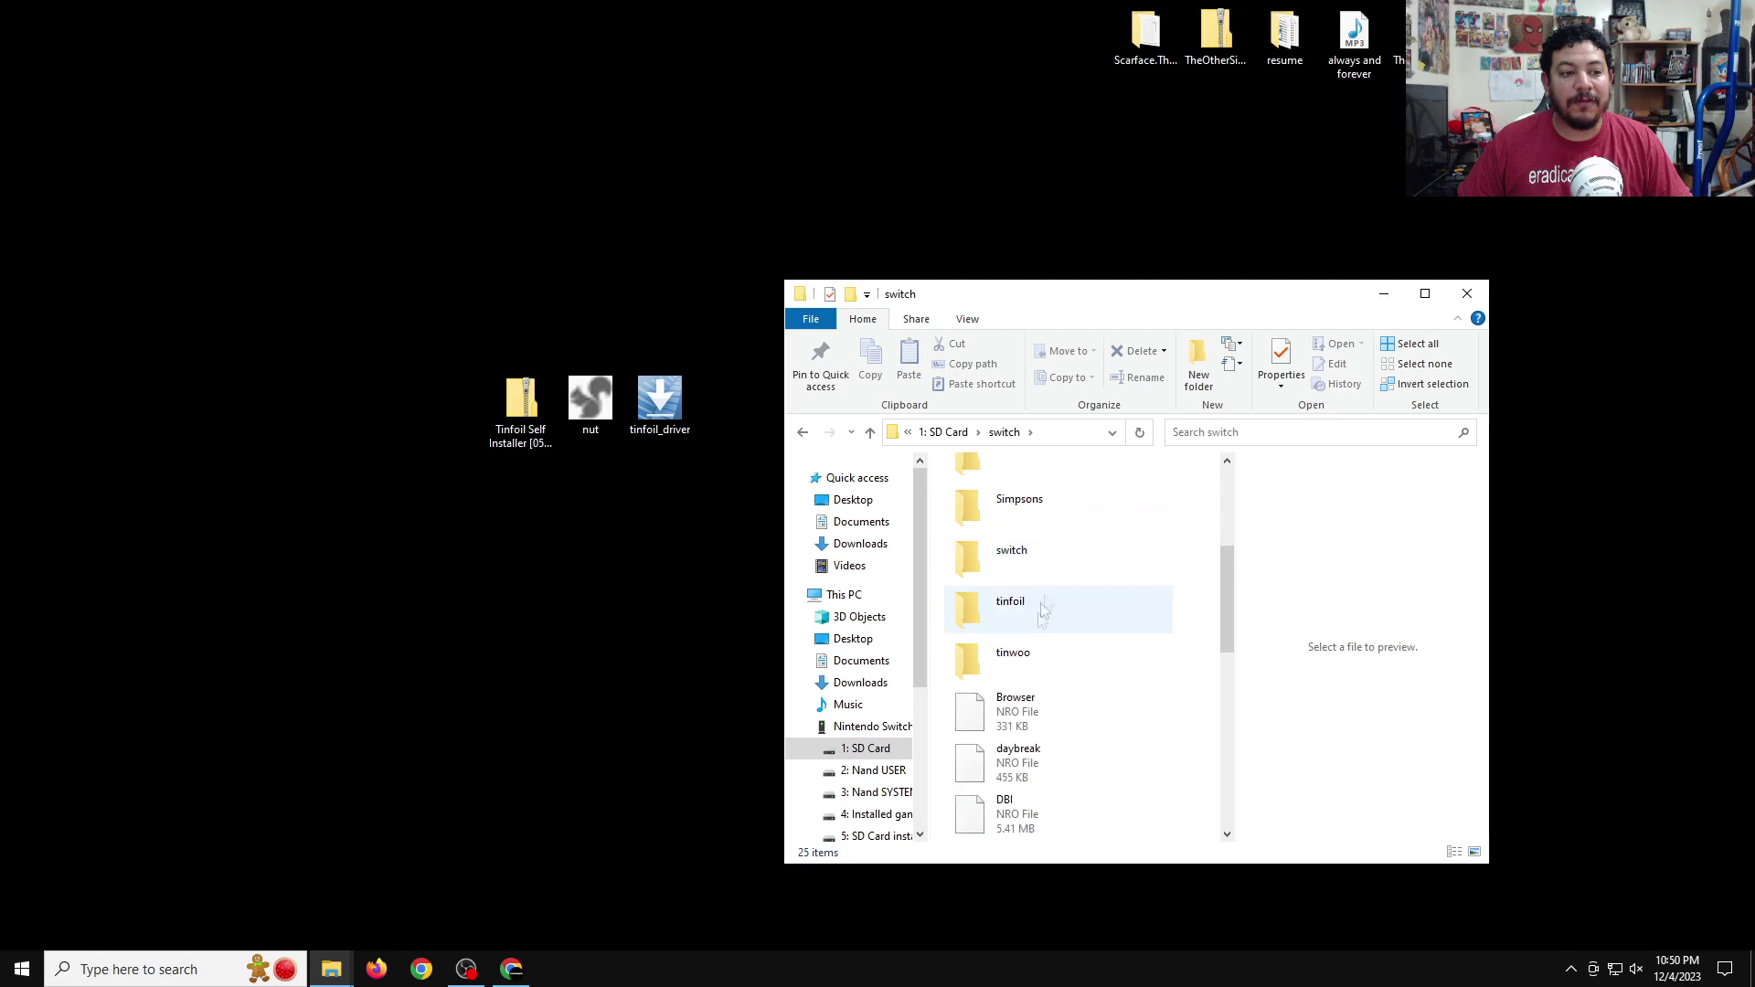
pyautogui.click(1018, 626)
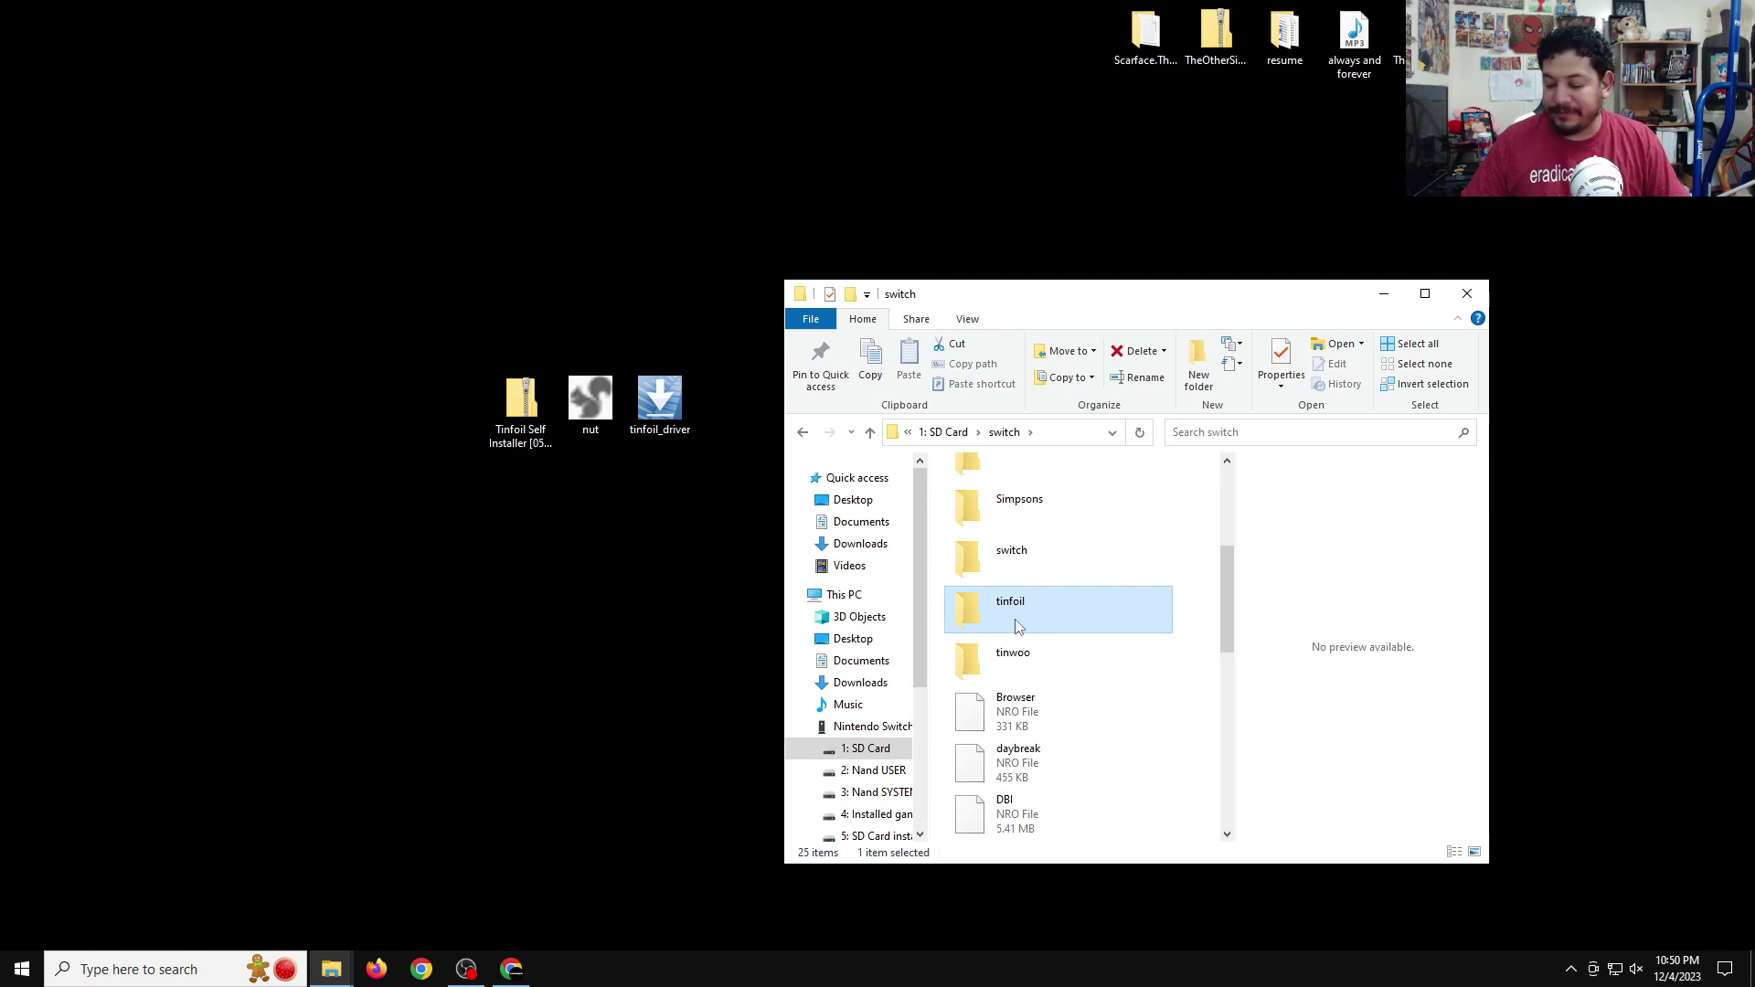
pyautogui.press('Delete')
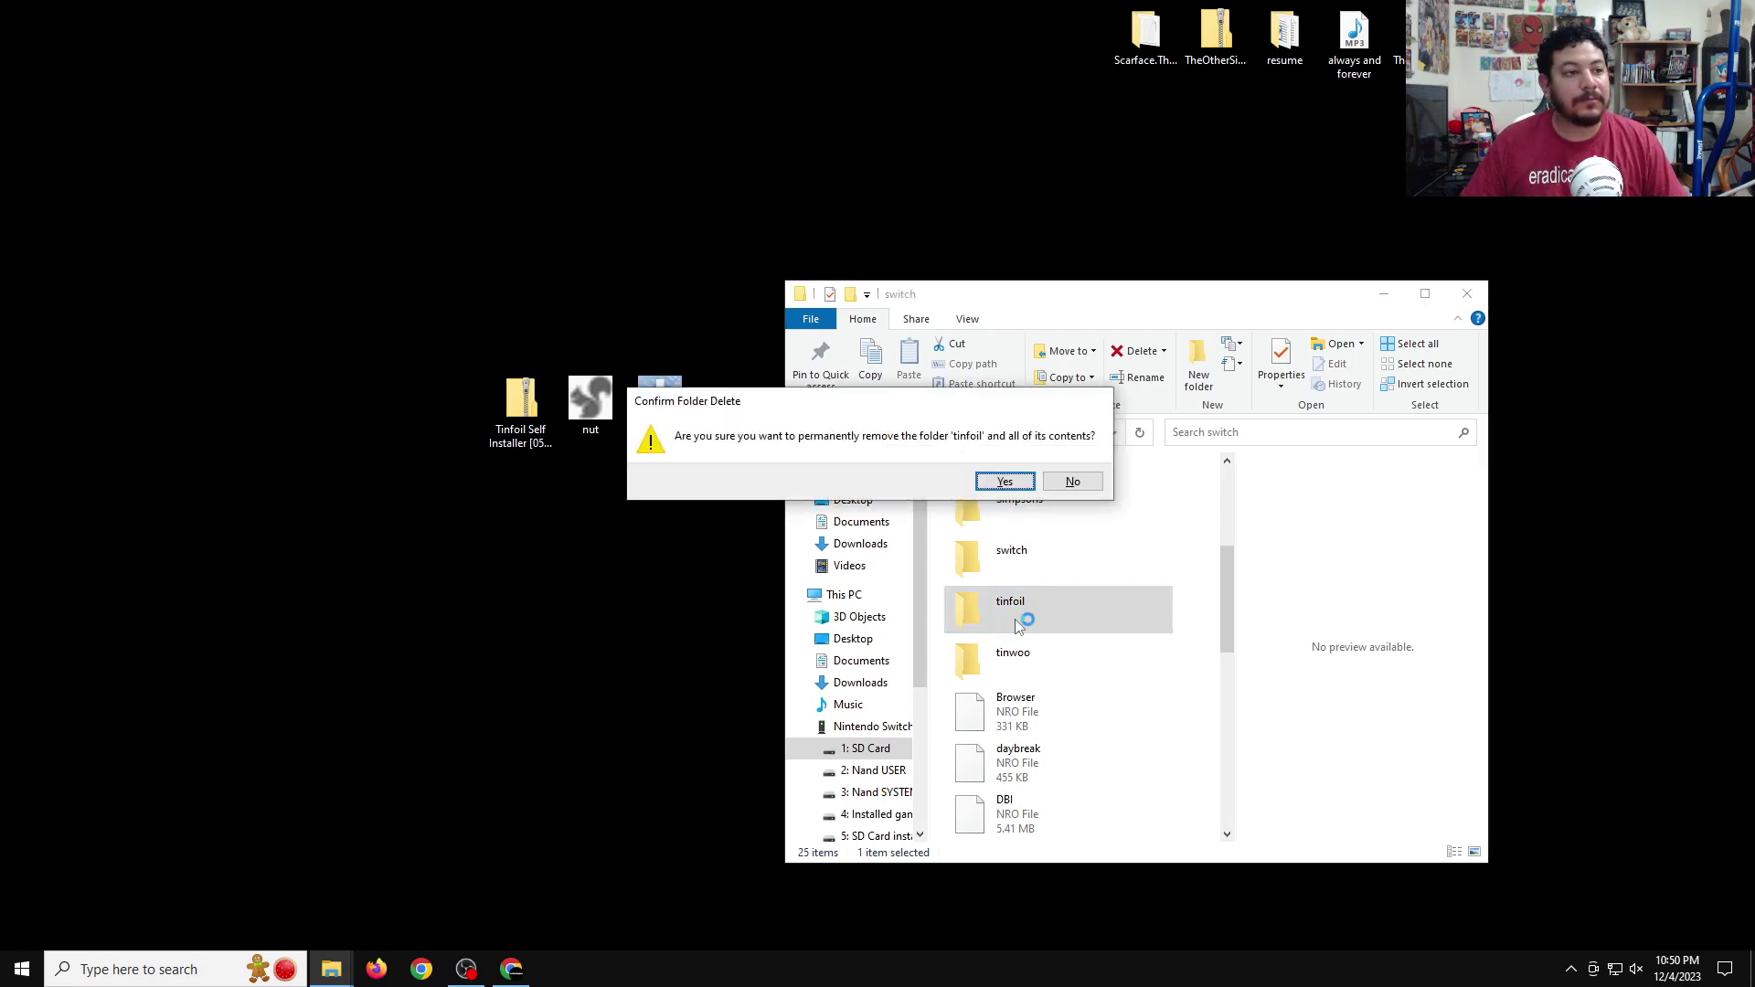
pyautogui.press('Return')
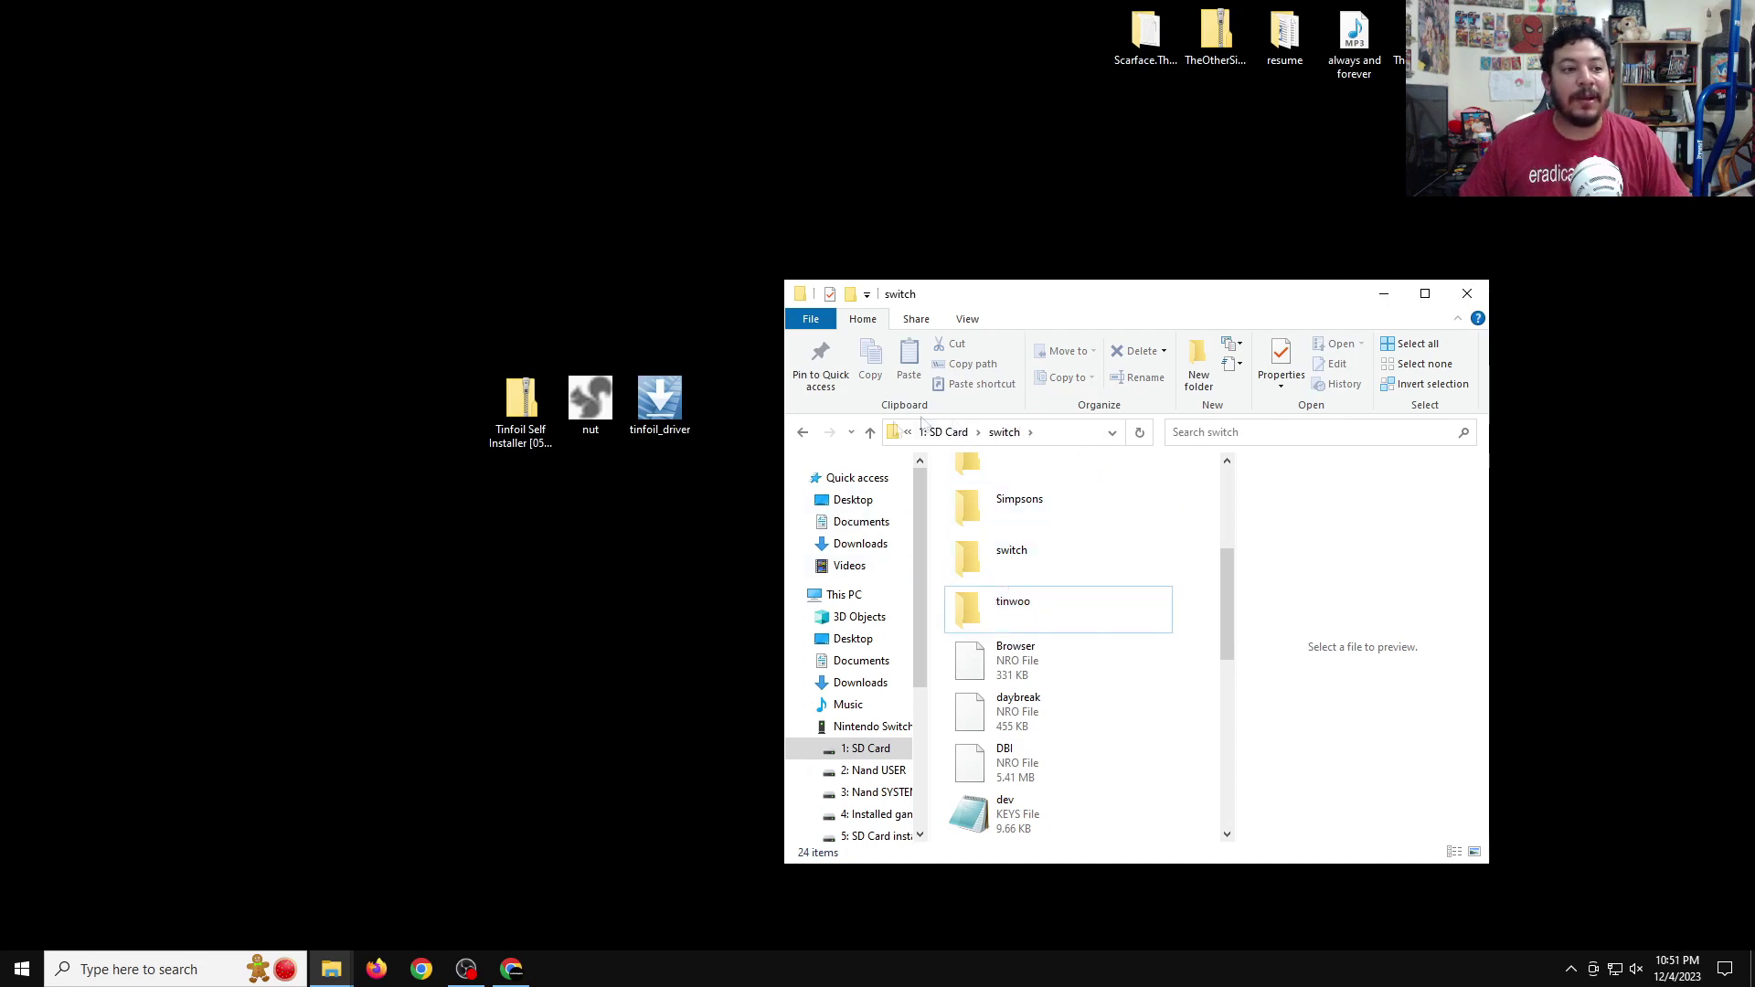
# Step: Open the Tinfoil Self Installer zip in 7-Zip and extract its switch folder to the desktop, below the zip file
pyautogui.click(519, 430)
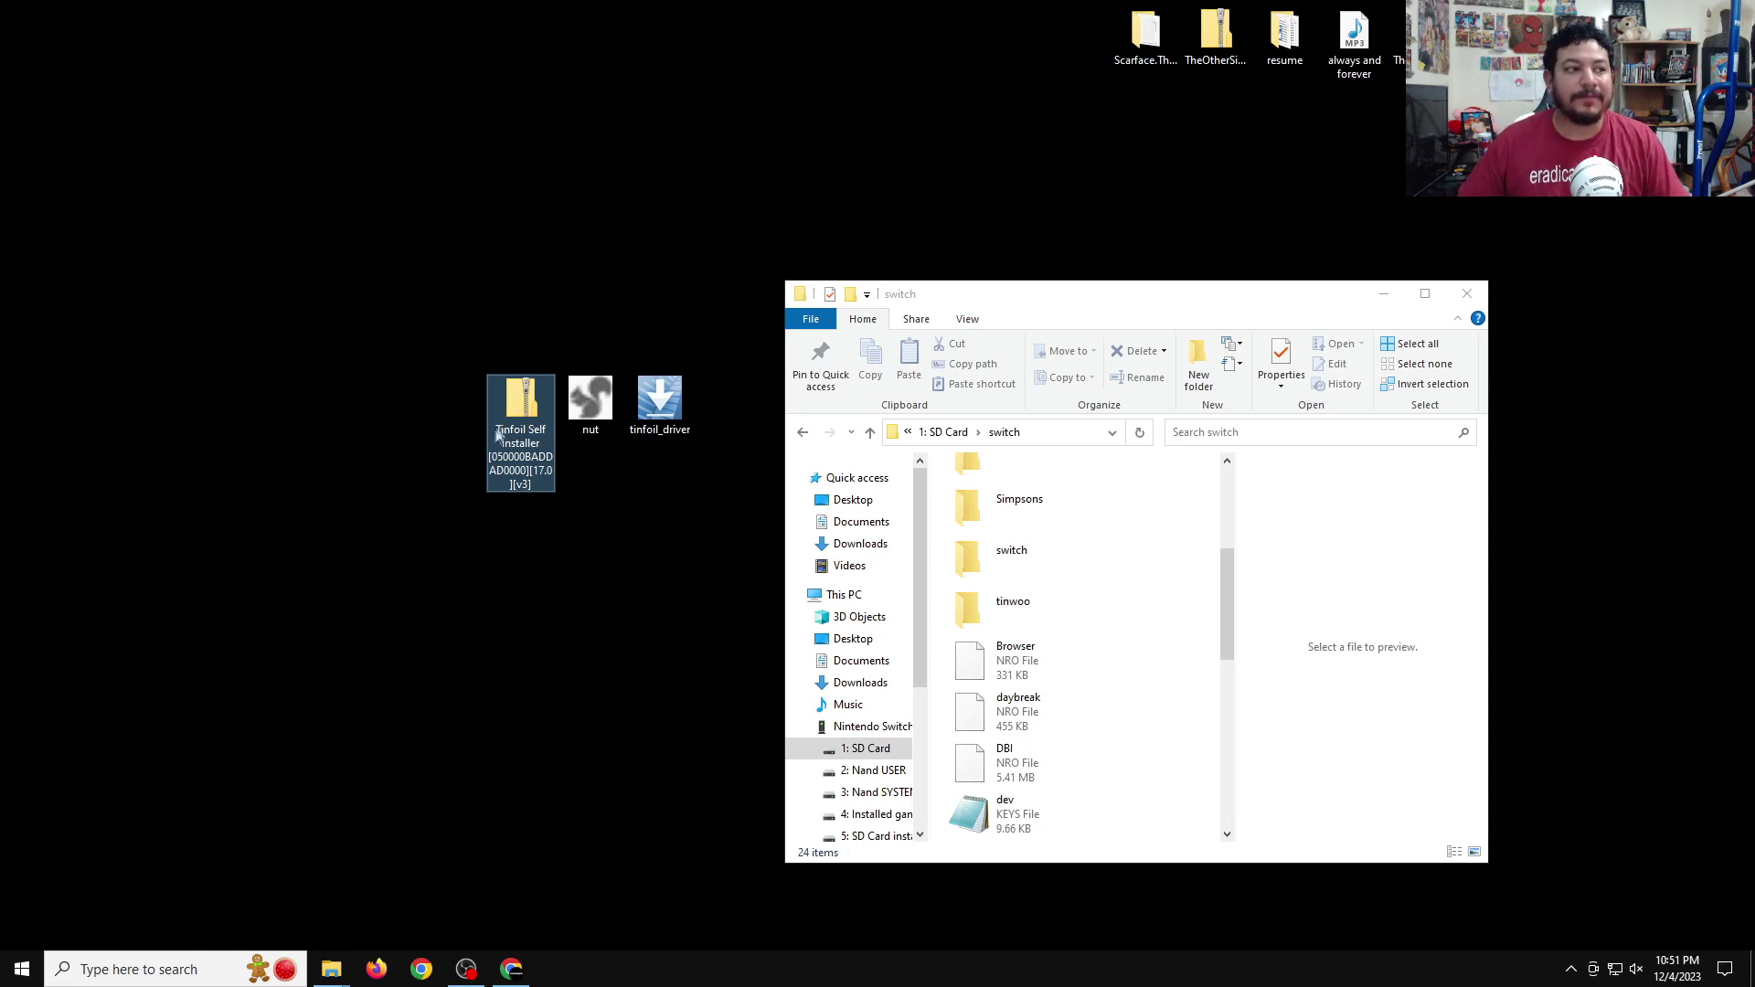
pyautogui.rightClick(516, 420)
pyautogui.moveTo(692, 483)
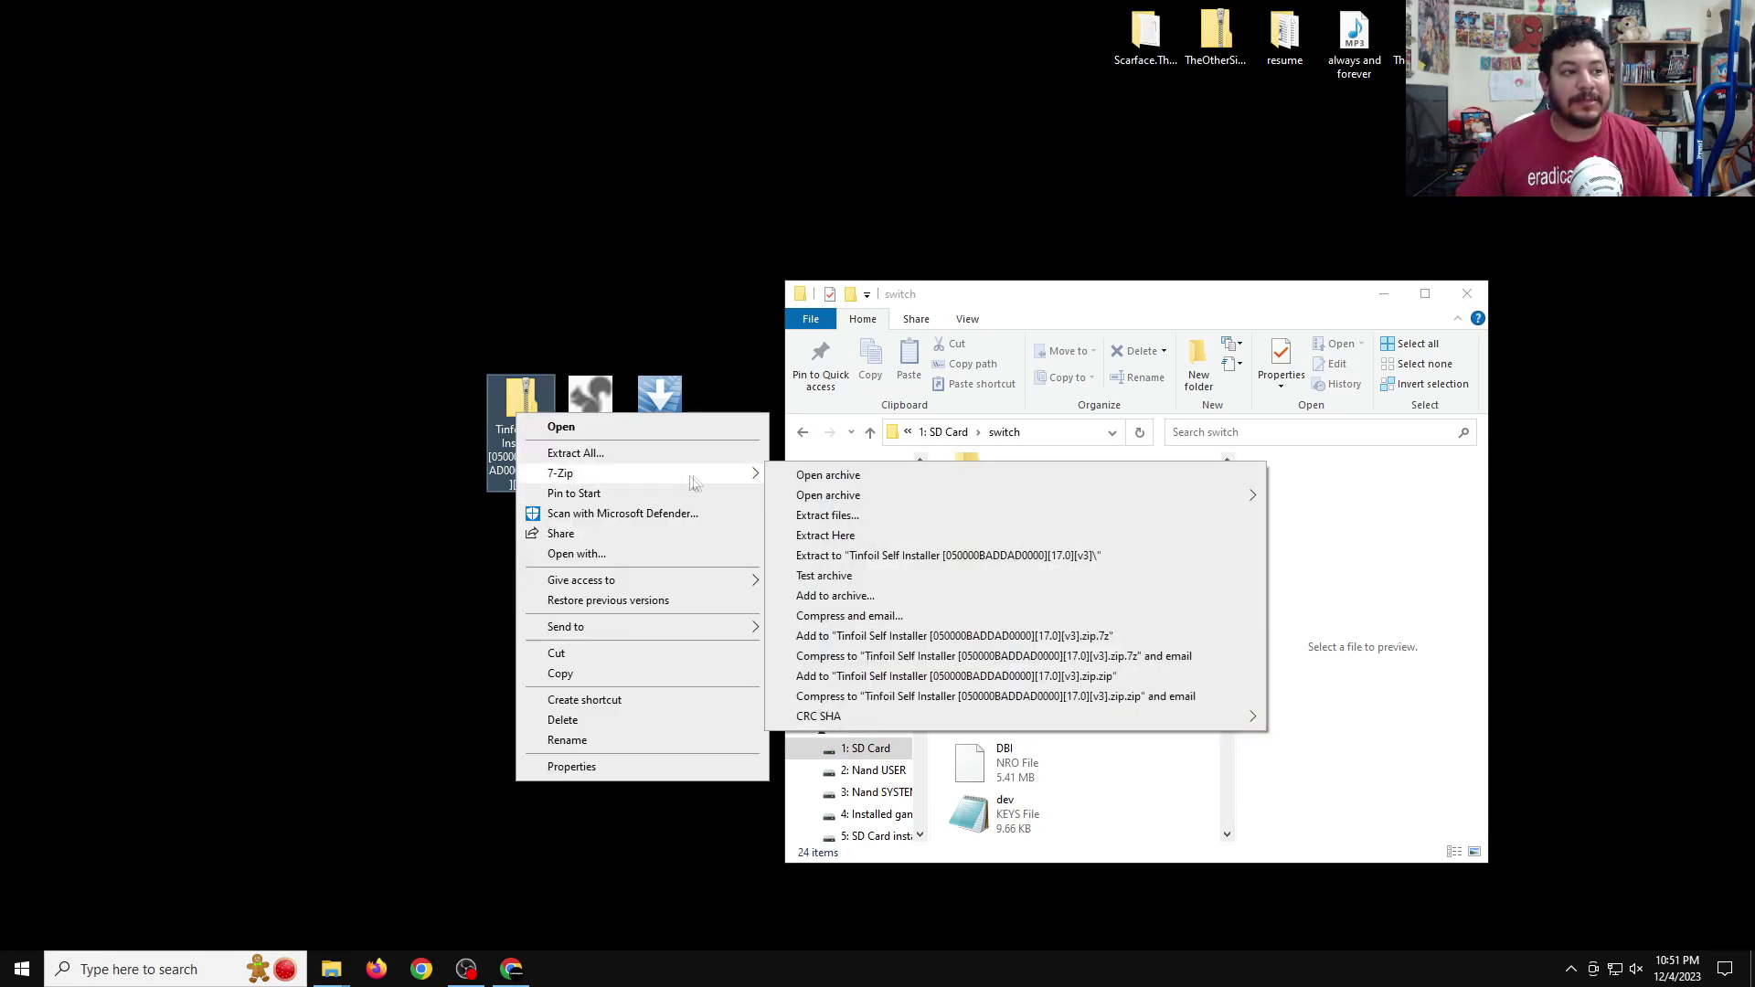
pyautogui.click(809, 476)
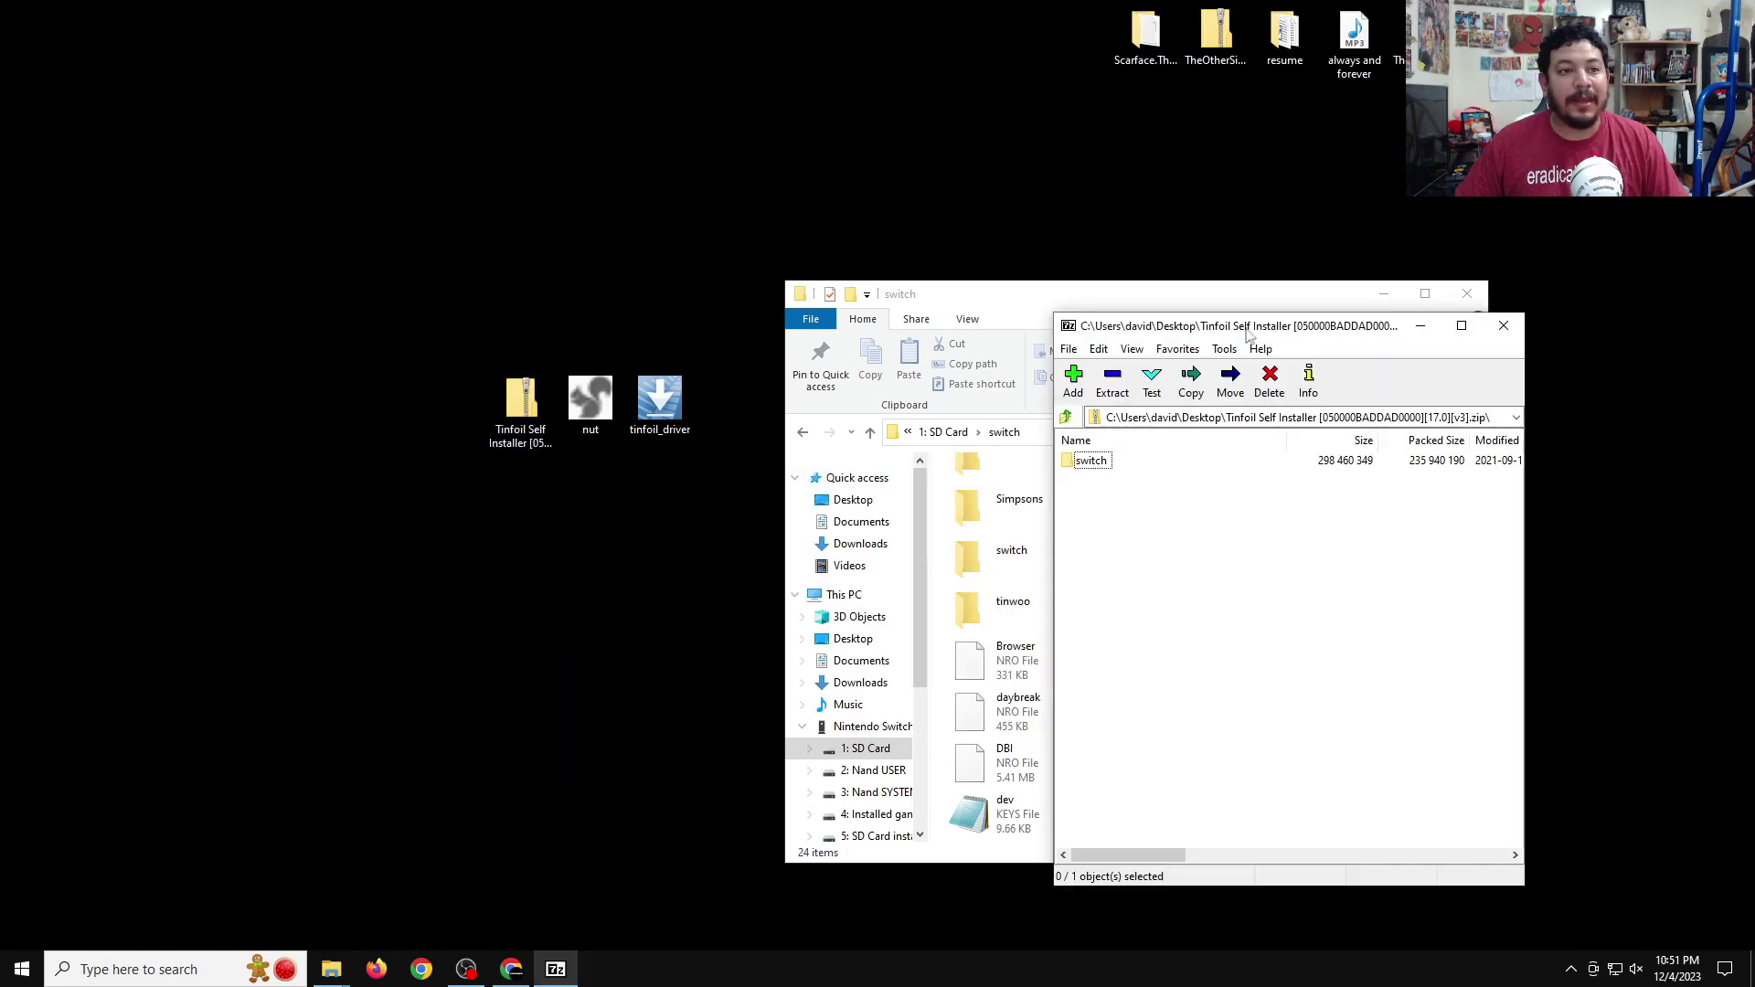
pyautogui.moveTo(1245, 331); pyautogui.dragTo(503, 304)
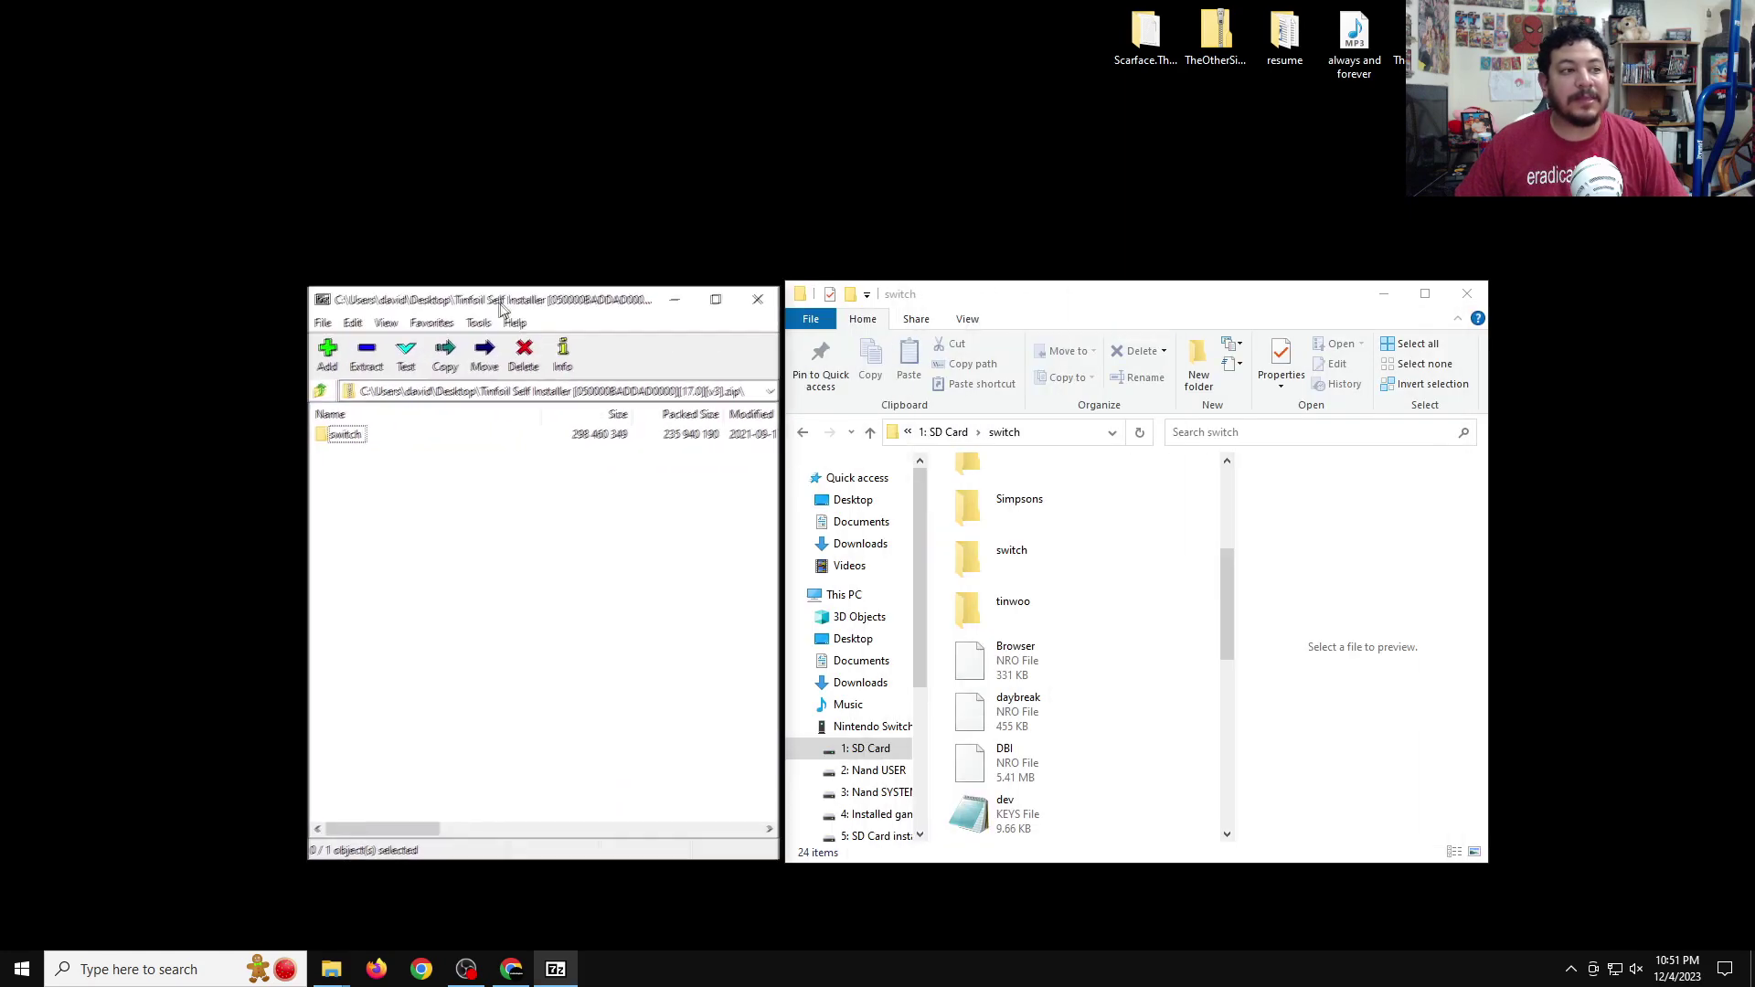
pyautogui.click(349, 438)
pyautogui.moveTo(349, 438); pyautogui.dragTo(233, 452)
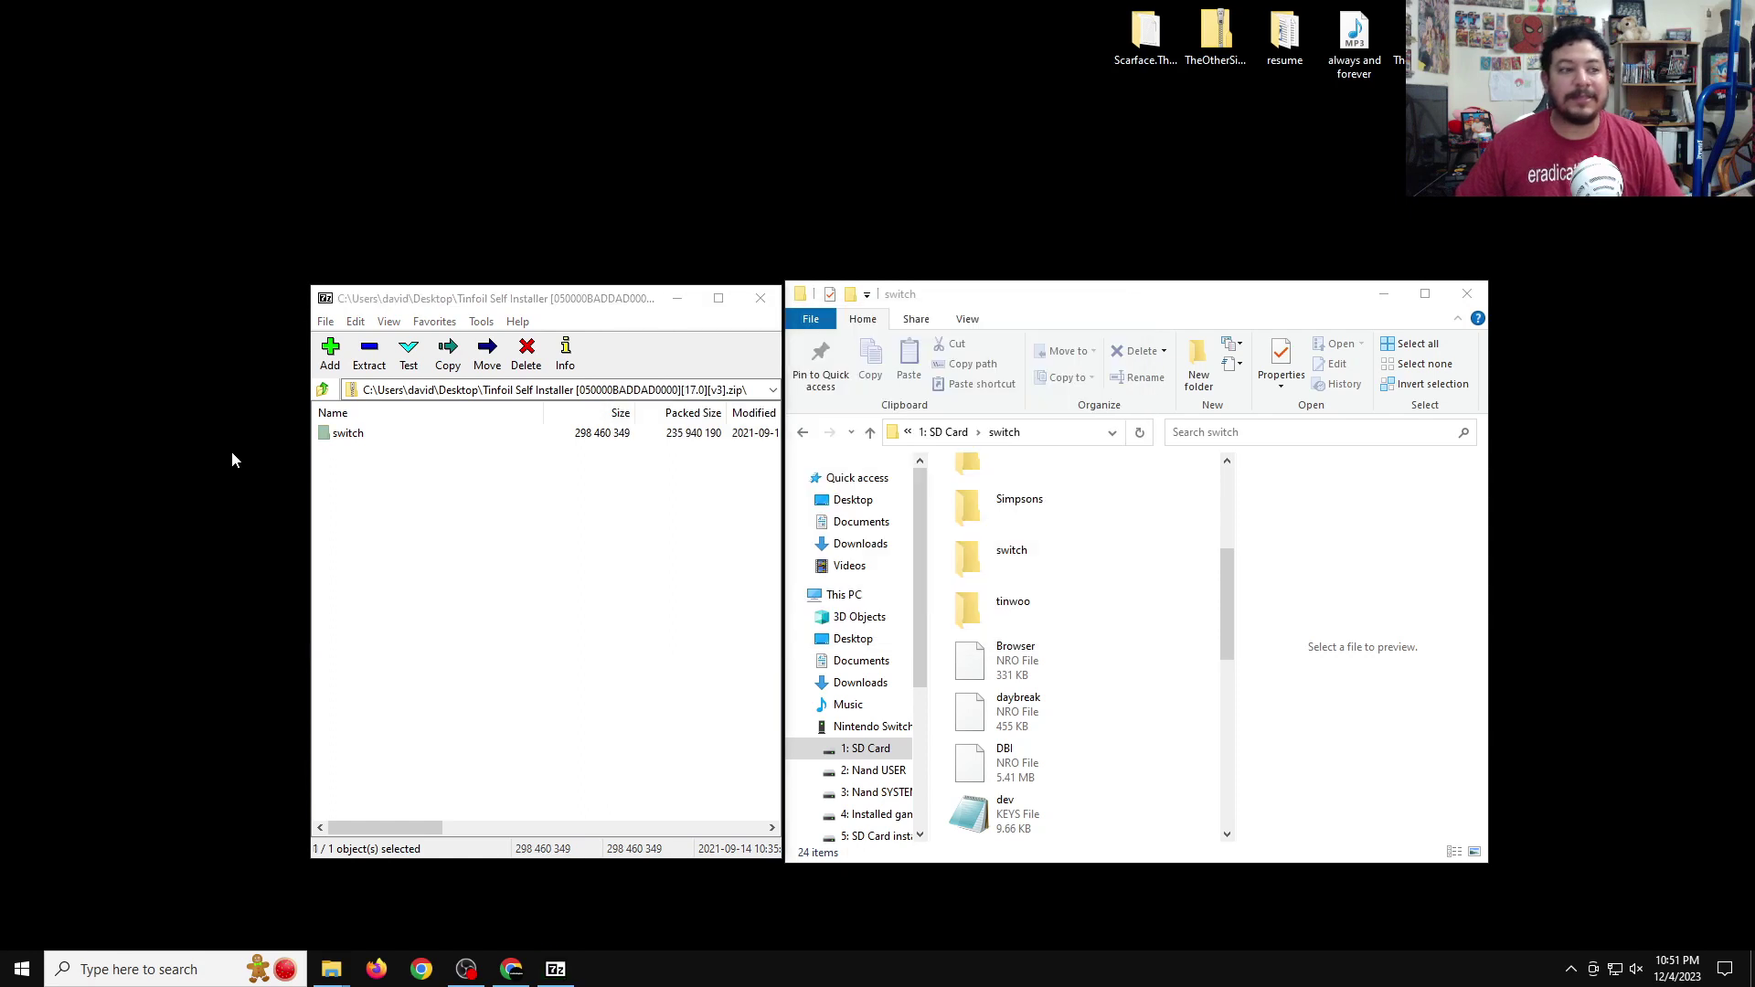
pyautogui.click(677, 307)
pyautogui.moveTo(239, 409); pyautogui.dragTo(522, 544)
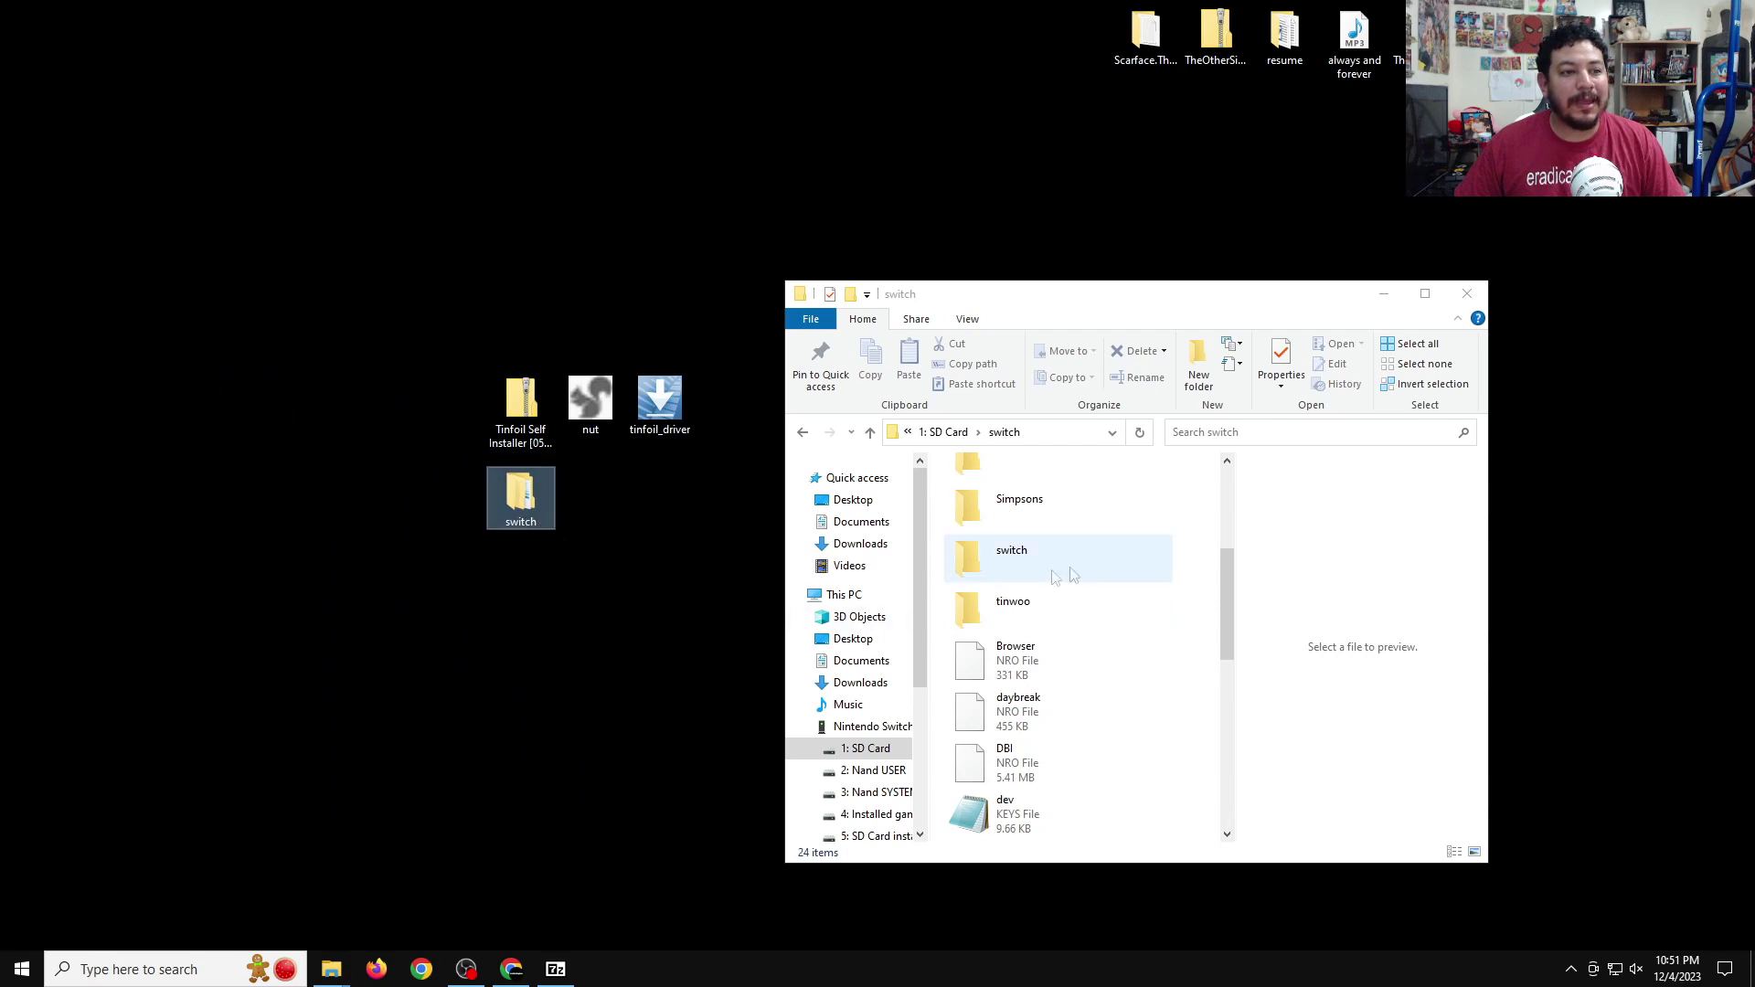
# Step: Open the extracted switch folder from the desktop and arrange its window side by side with the SD card window
pyautogui.doubleClick(521, 501)
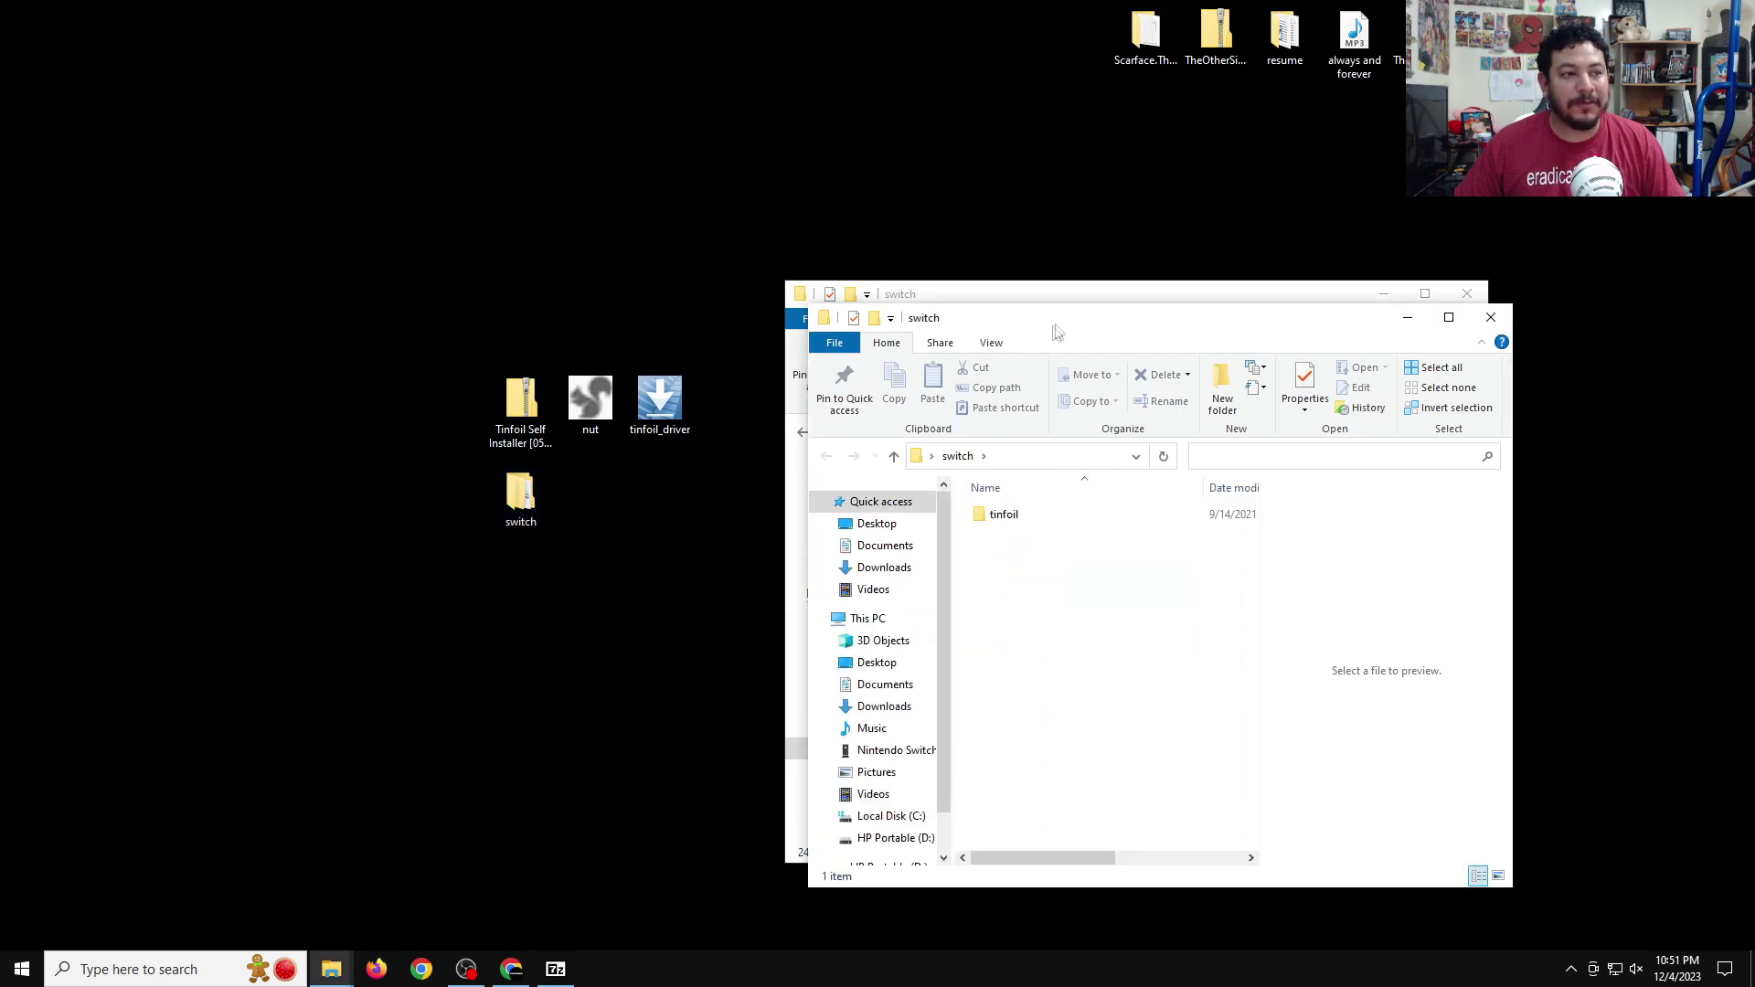
pyautogui.moveTo(1074, 326); pyautogui.dragTo(338, 293)
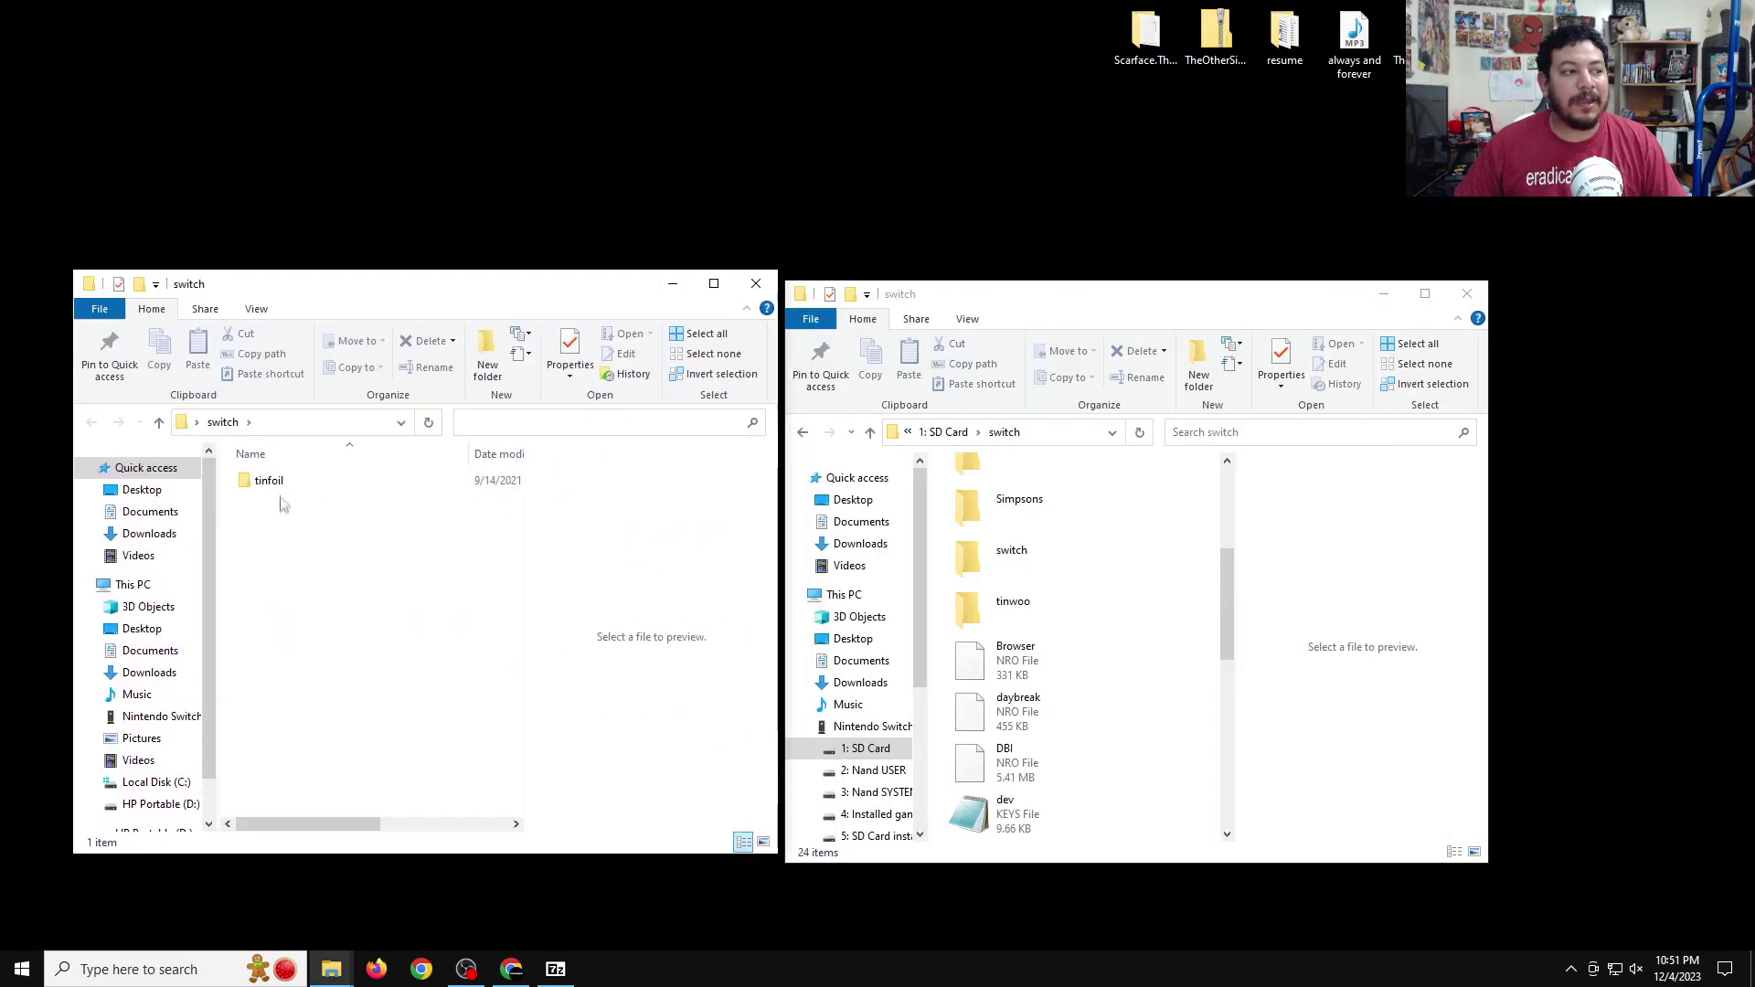
pyautogui.click(998, 300)
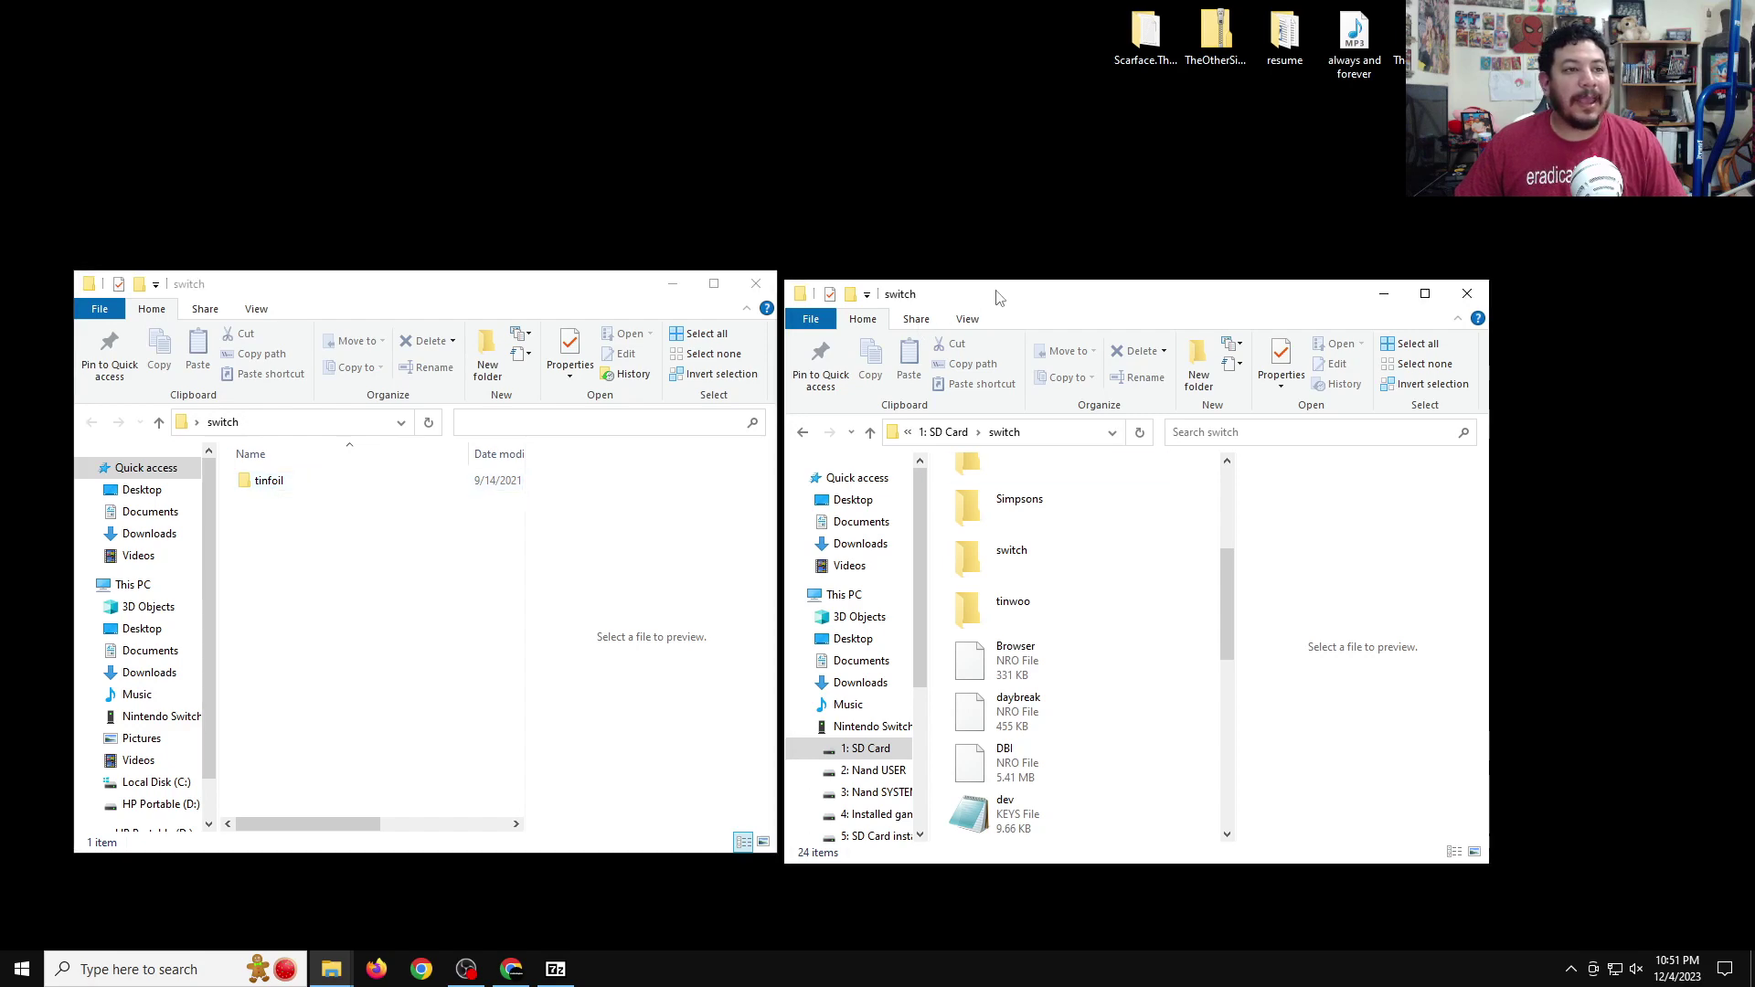
pyautogui.moveTo(999, 300); pyautogui.dragTo(1096, 286)
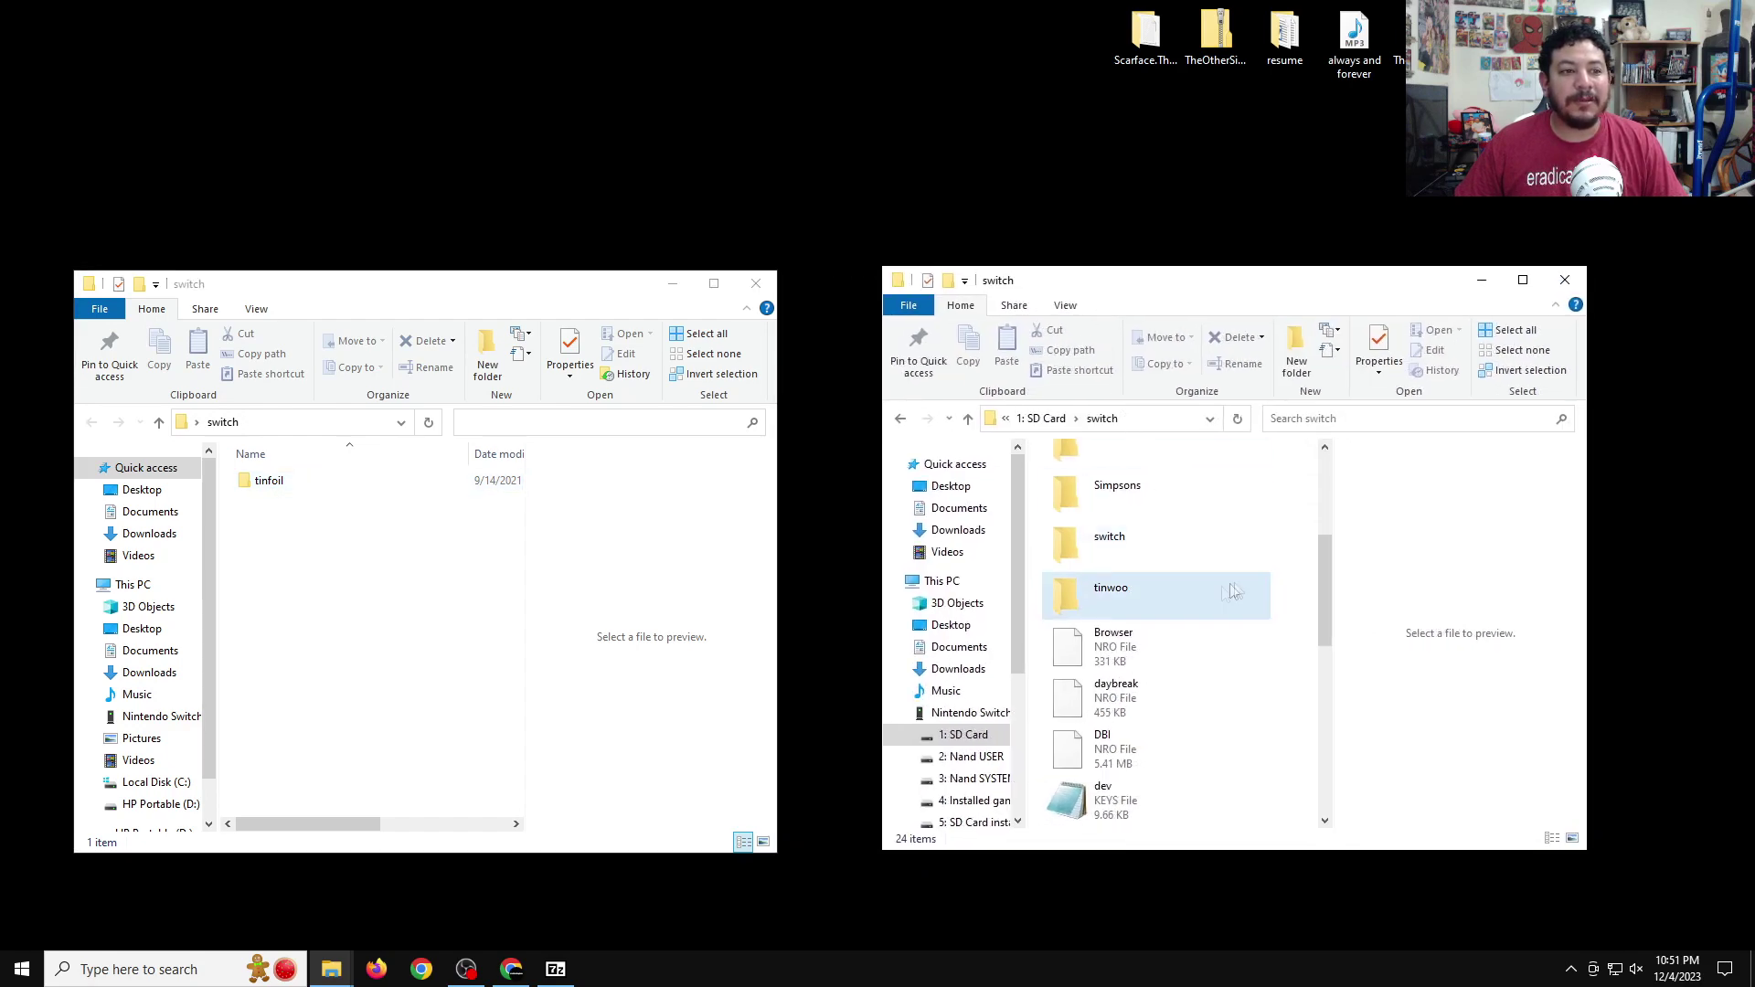
# Step: Copy the extracted tinfoil folder into the switch folder in the root of the SD card
pyautogui.click(1070, 420)
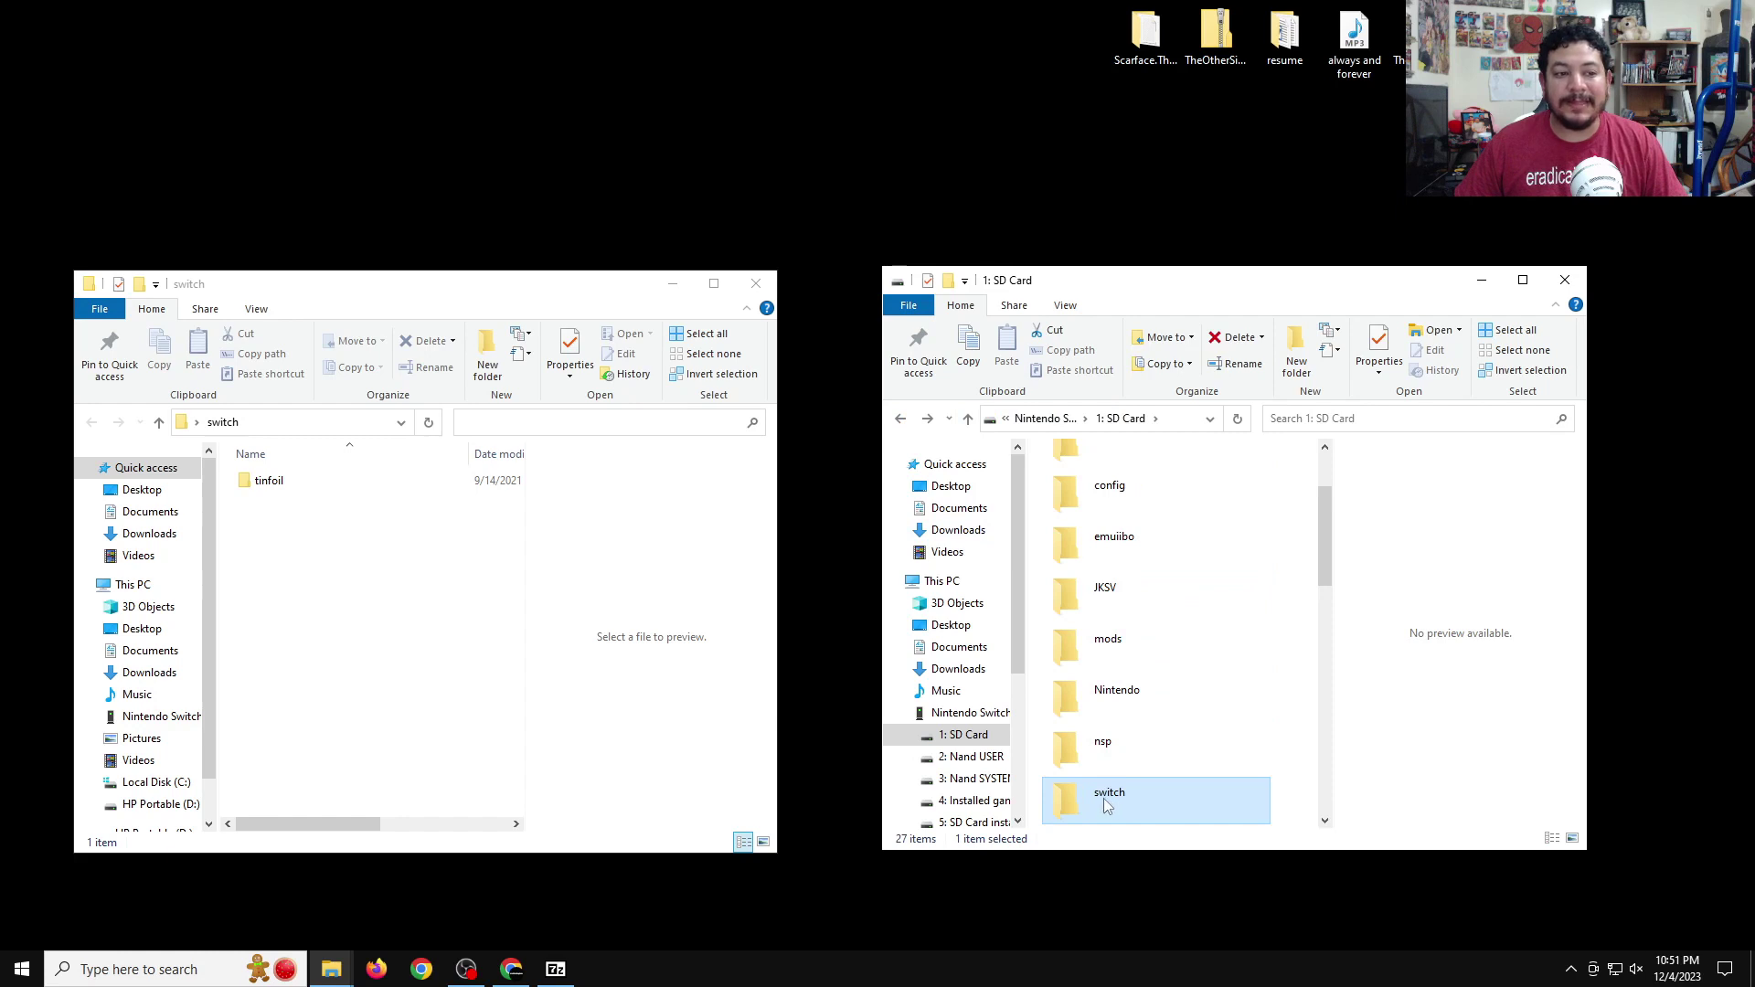
pyautogui.doubleClick(1105, 798)
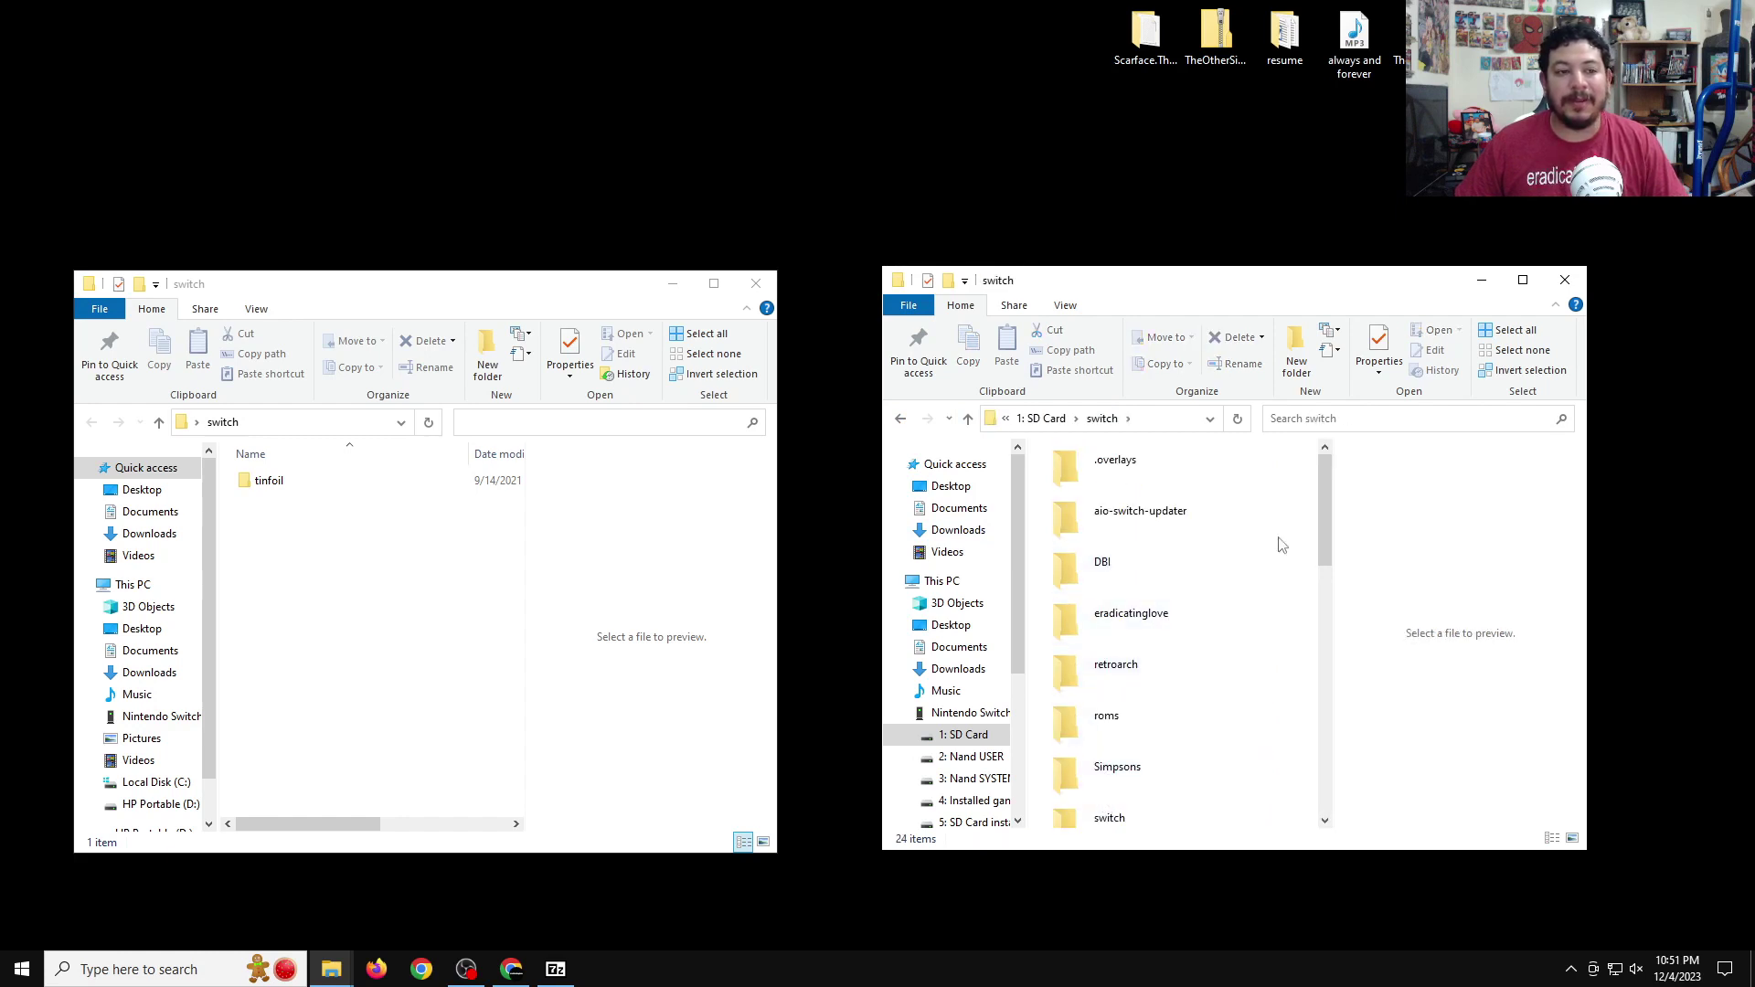
pyautogui.scroll(-3, 1200, 559)
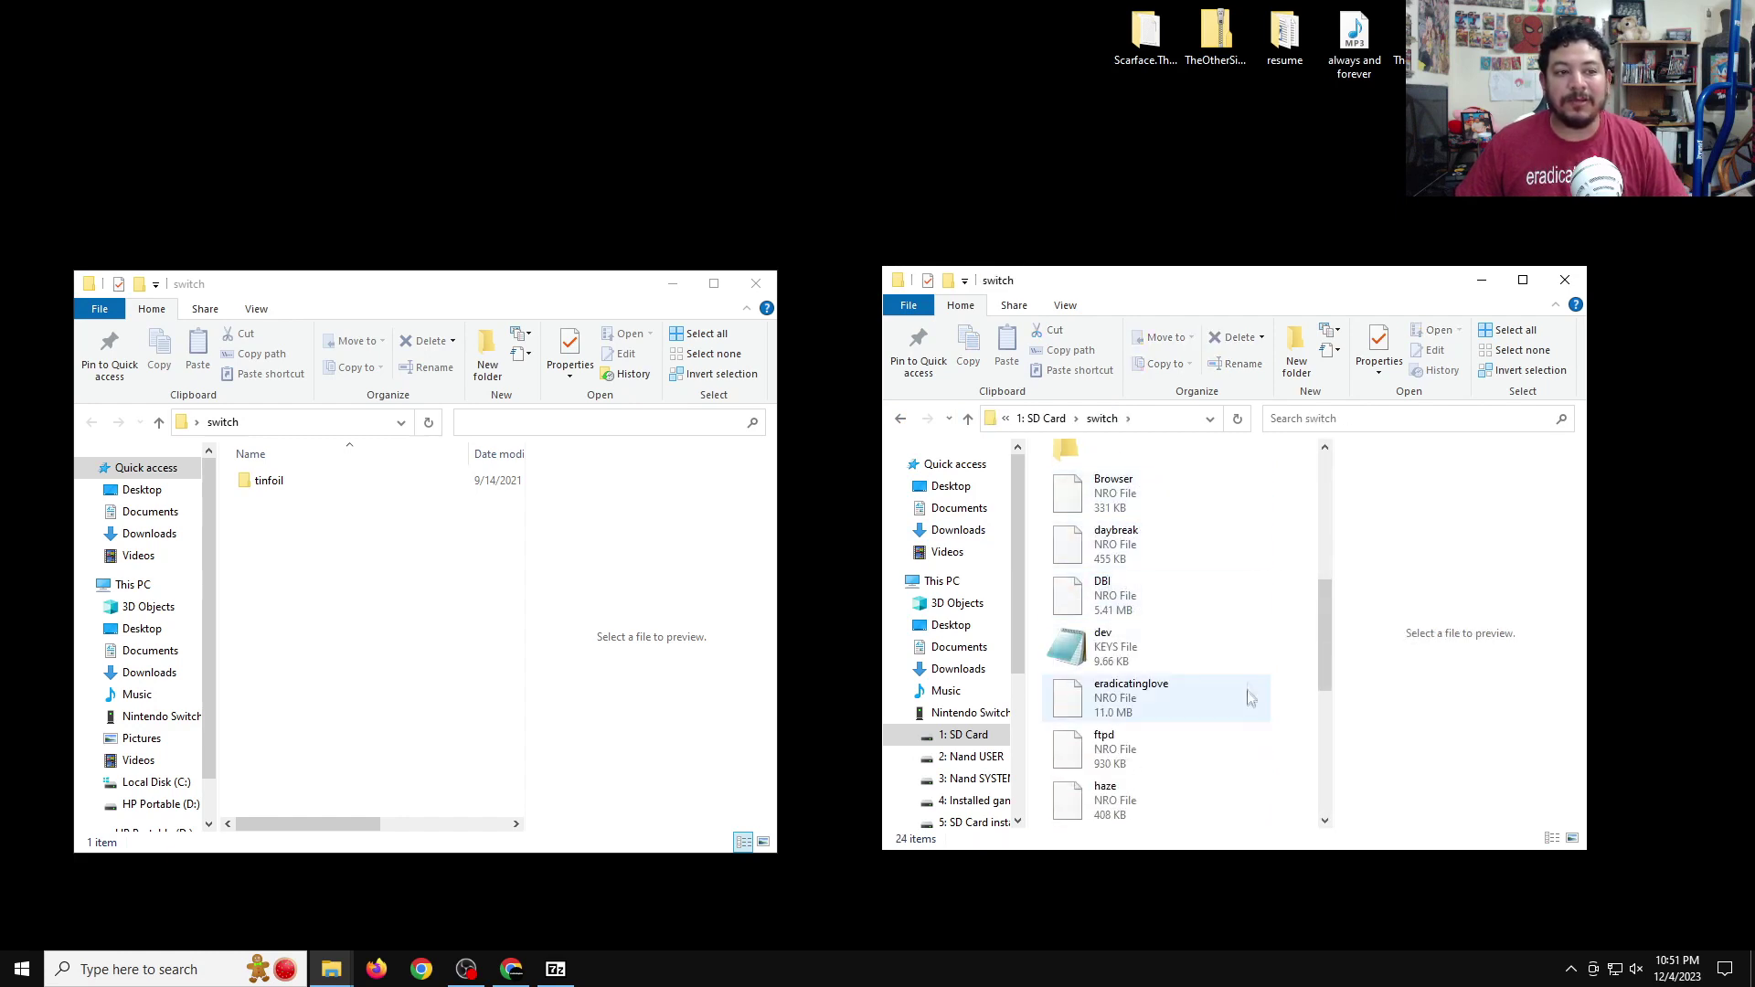
pyautogui.scroll(2, 1175, 576)
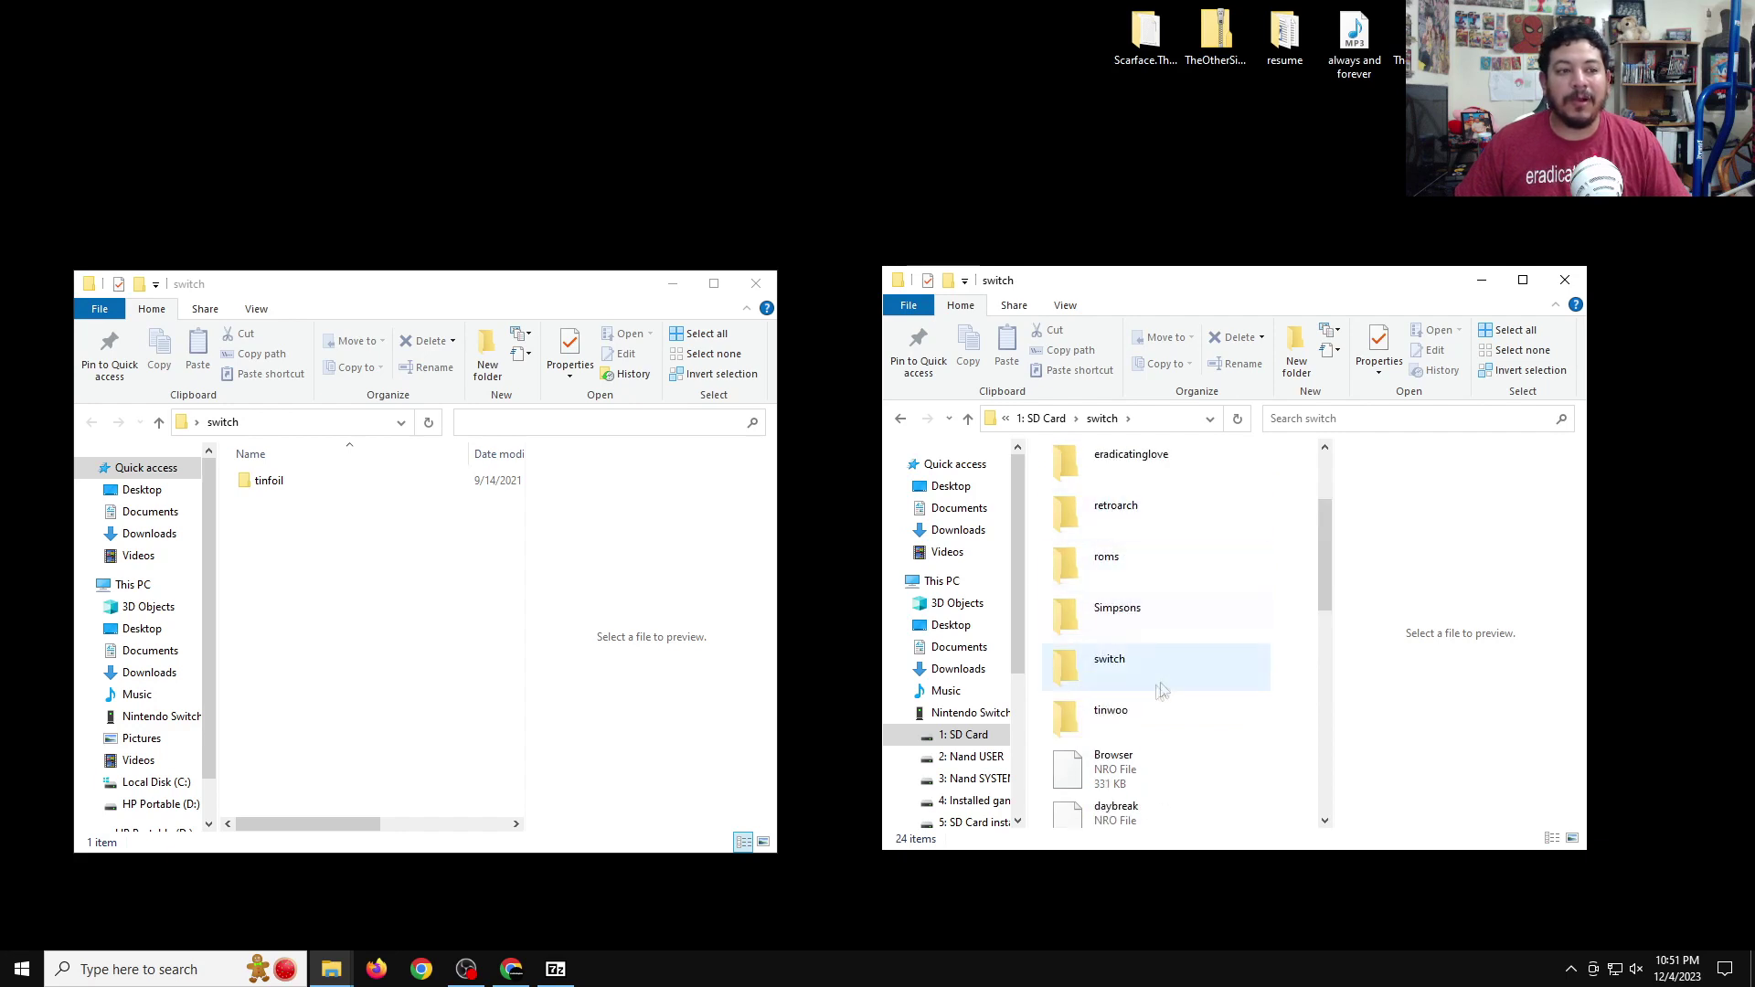
pyautogui.scroll(-3, 1160, 595)
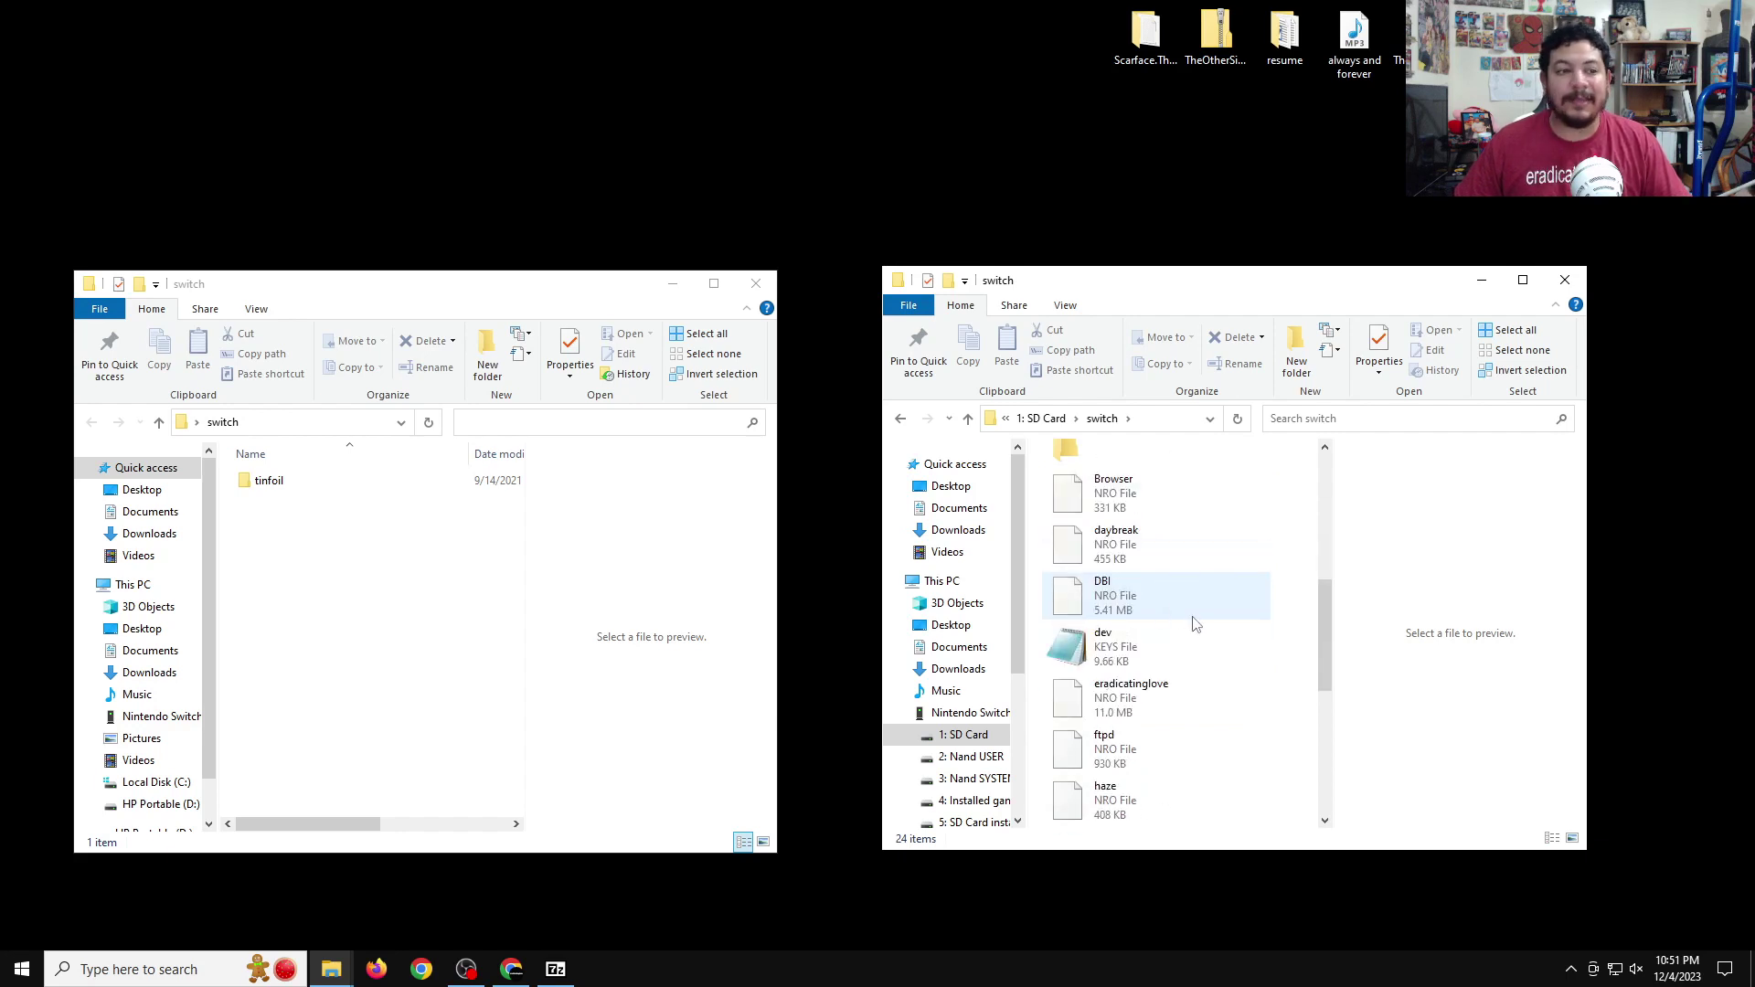
pyautogui.click(253, 491)
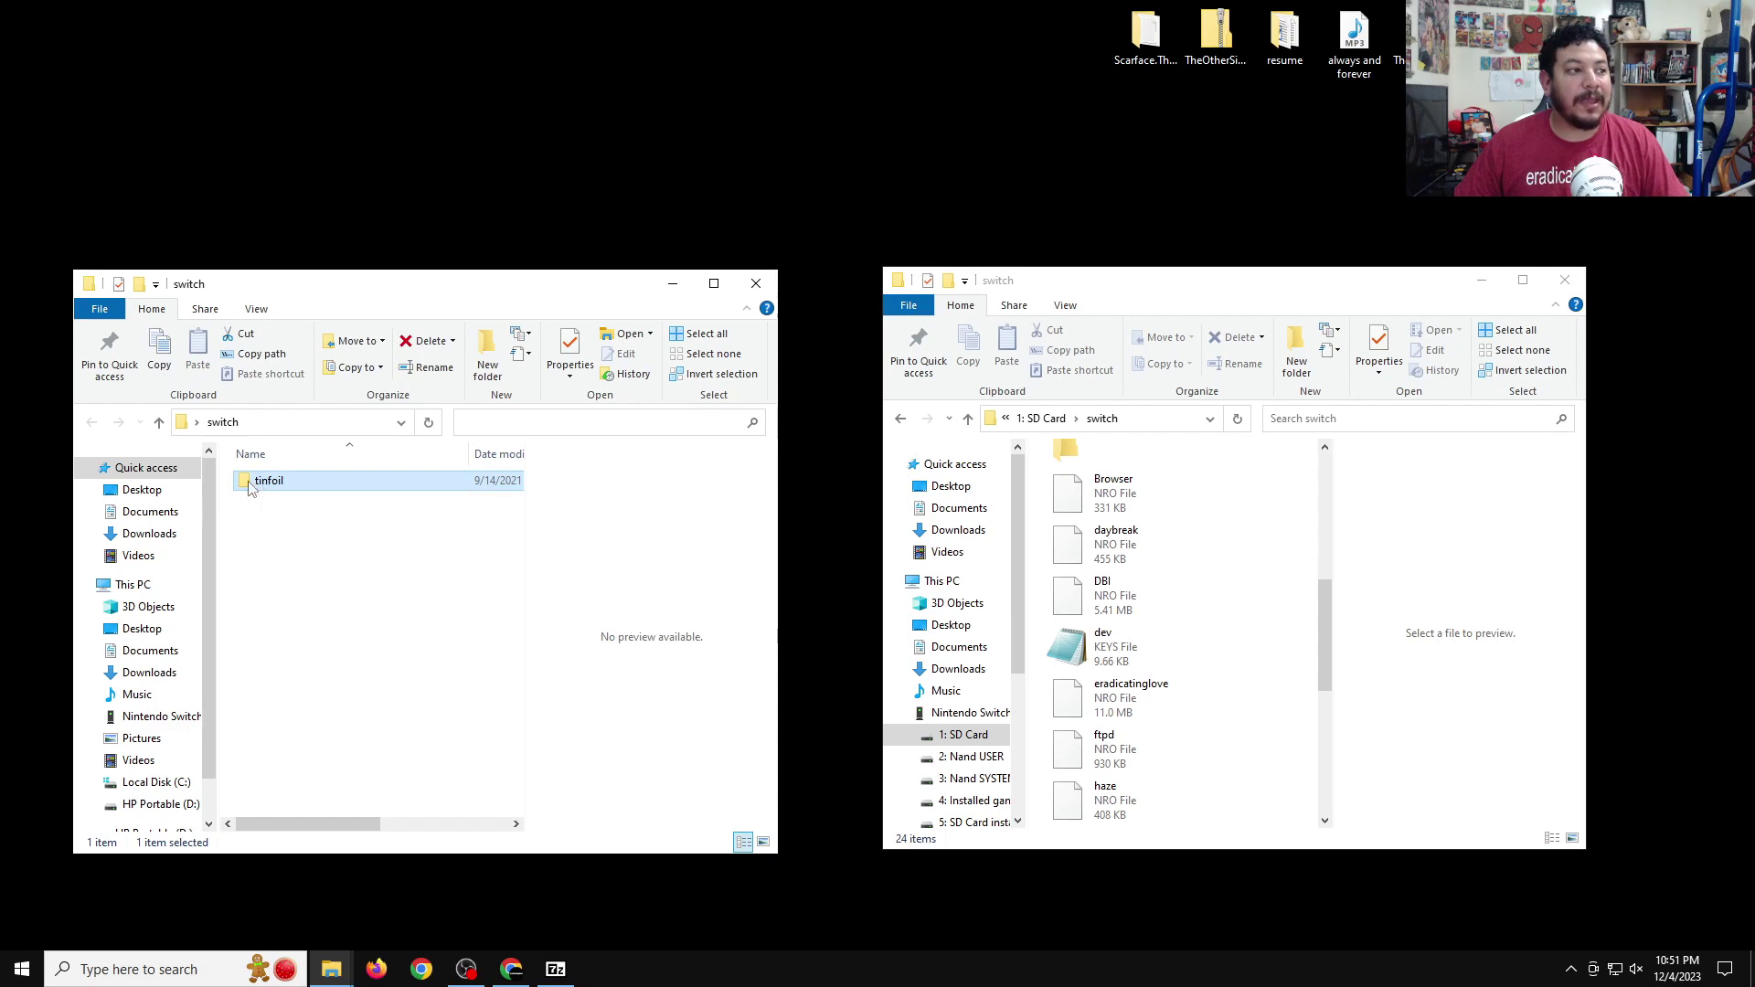
pyautogui.moveTo(264, 485); pyautogui.dragTo(1282, 664)
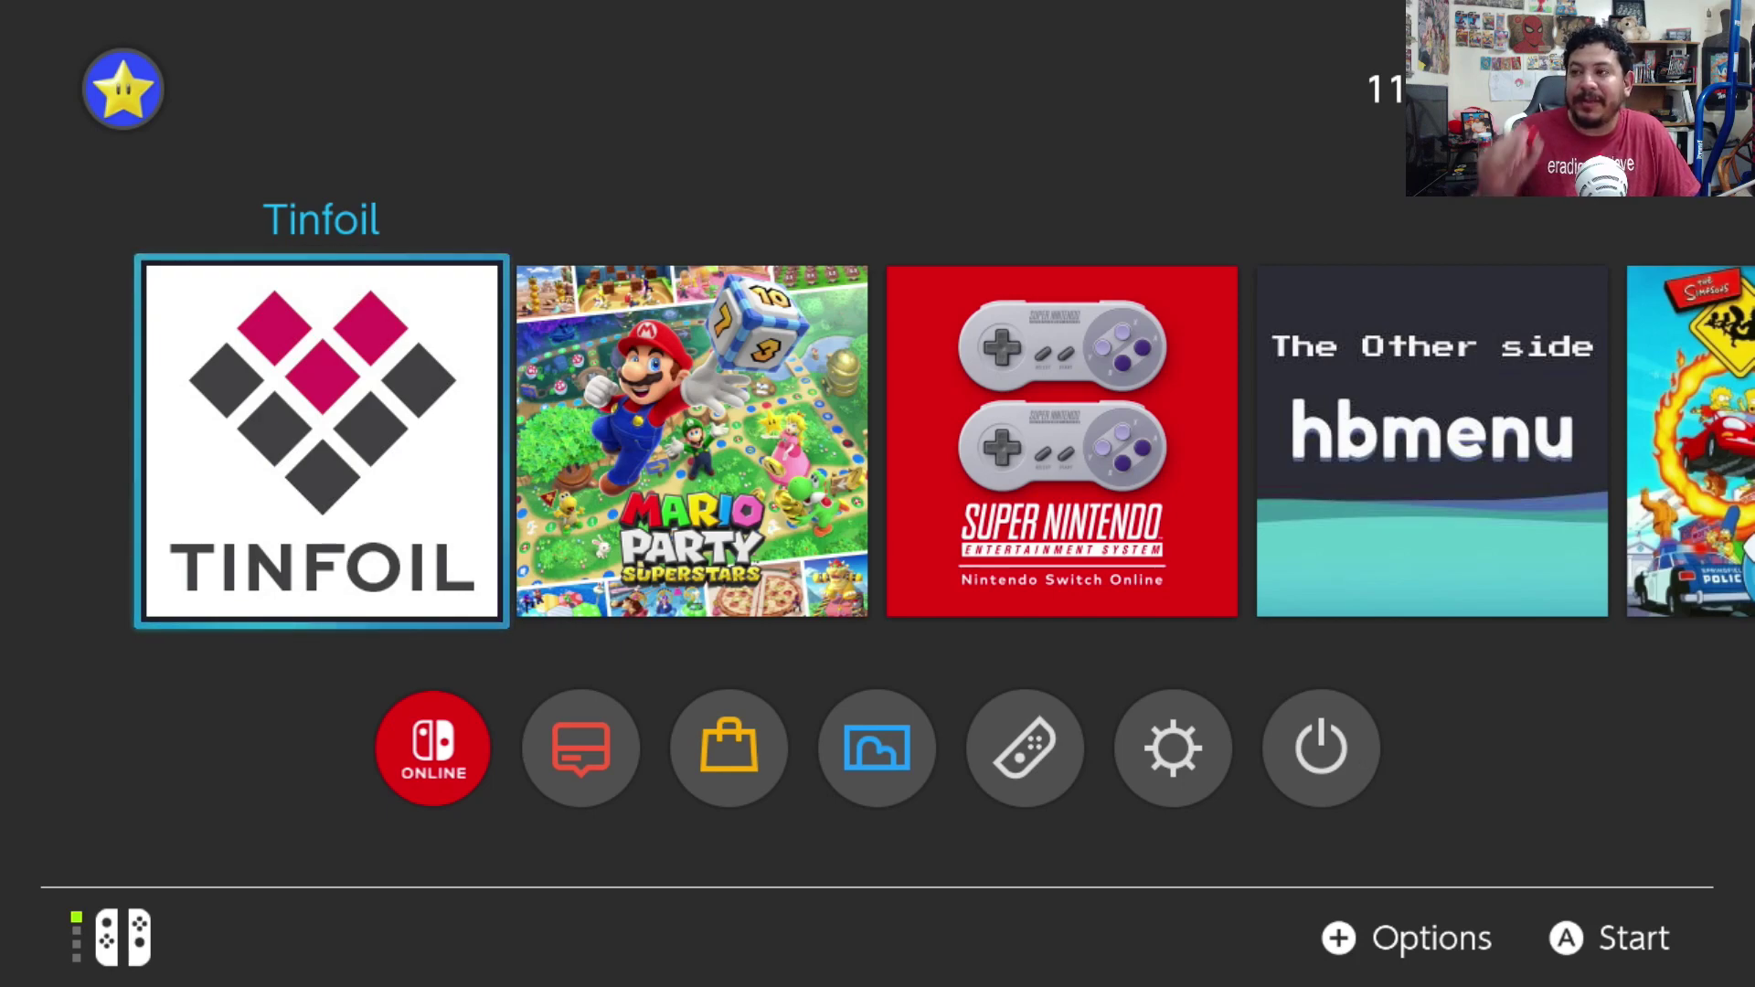
# Step: Delete the installed Tinfoil software from the Nintendo Switch console
pyautogui.press('+')
pyautogui.press('Right')
pyautogui.press('Down')
pyautogui.press('Down')
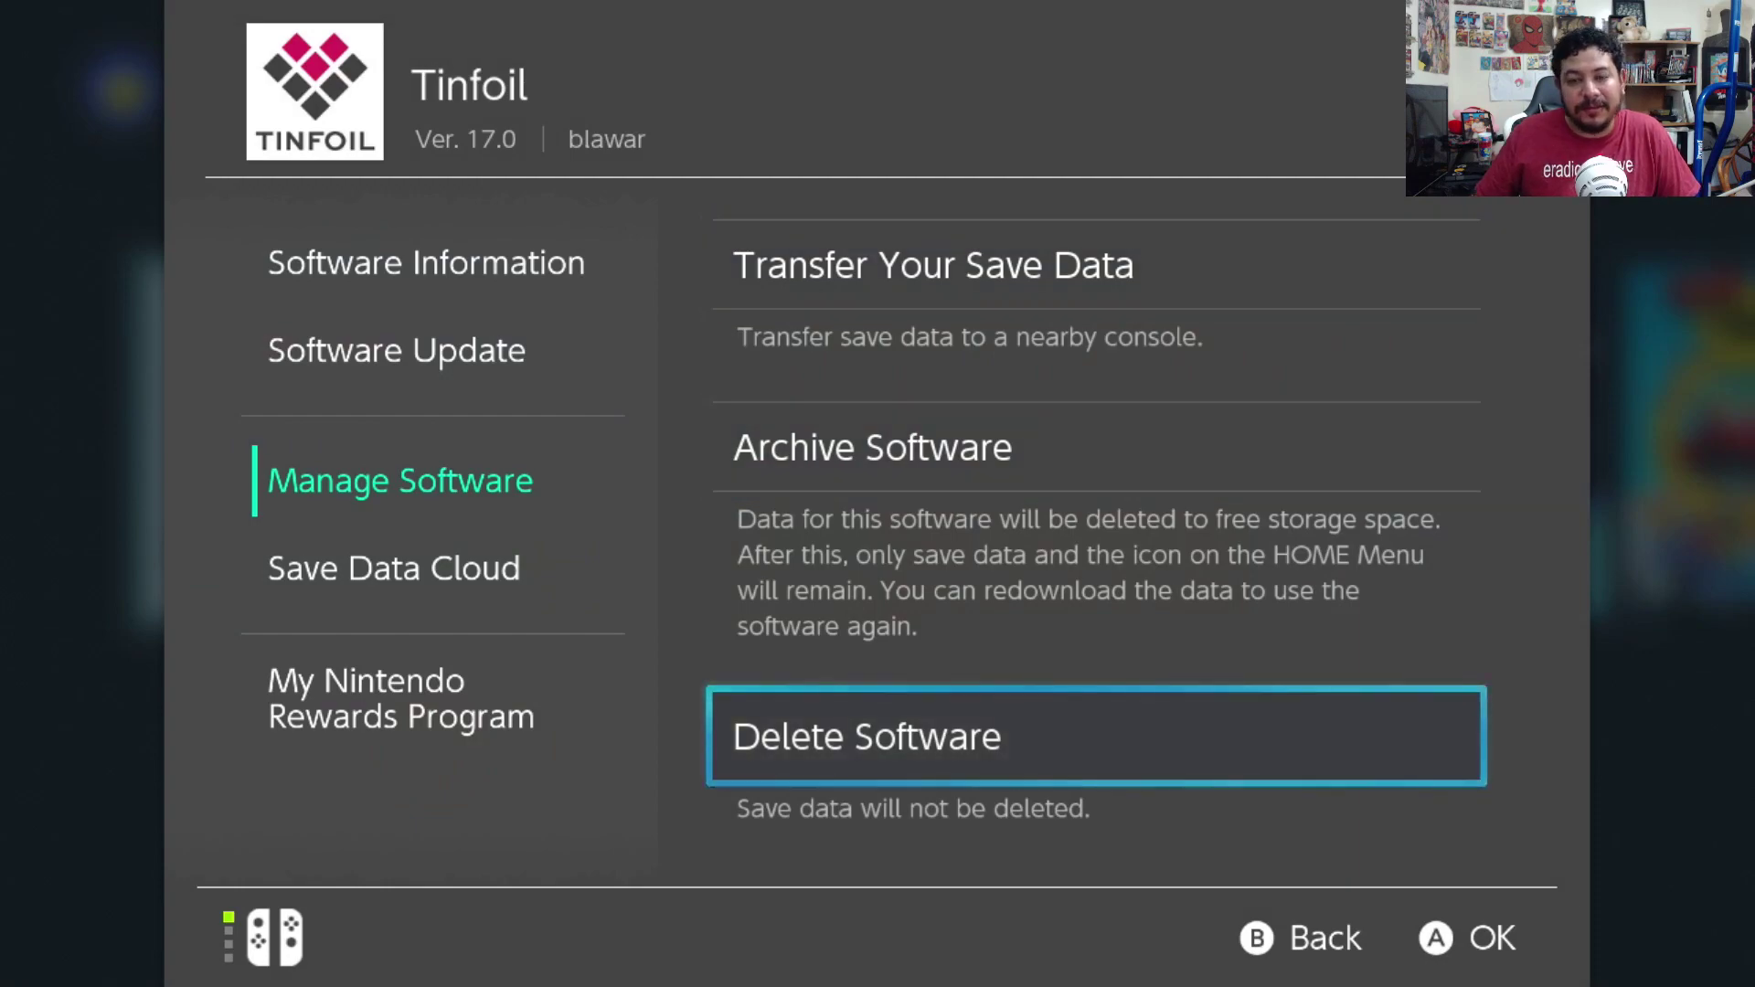
pyautogui.press('Return')
pyautogui.press('Return')
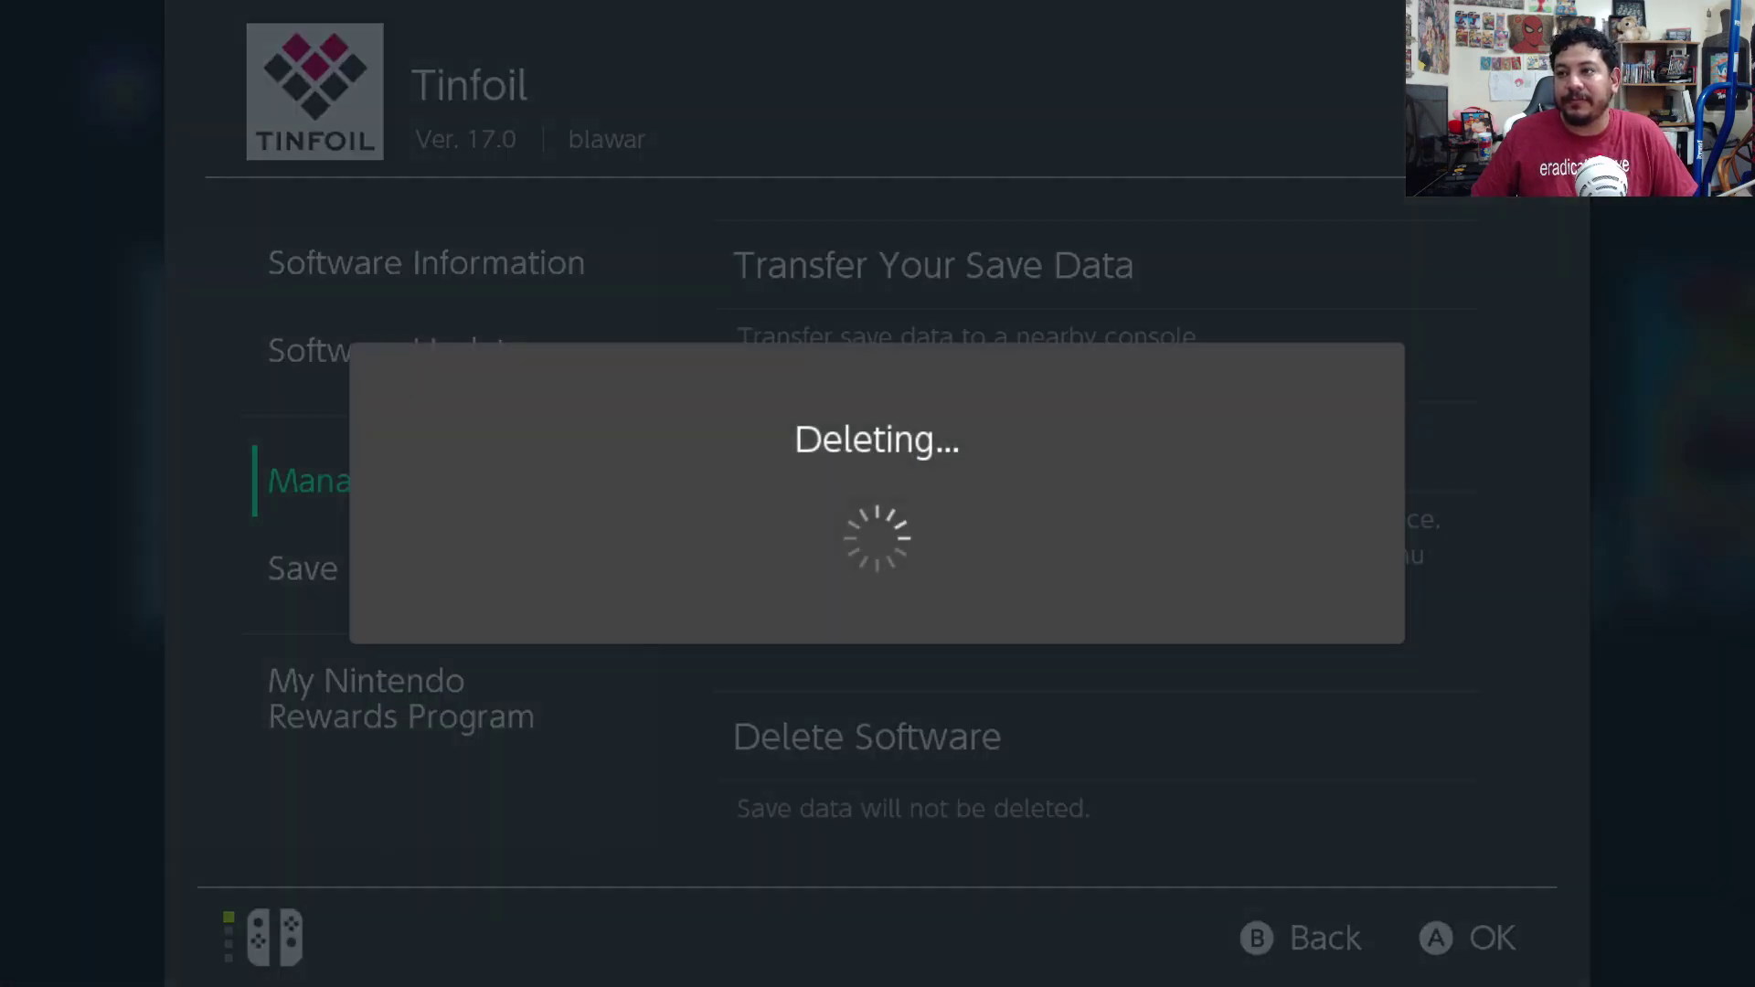
pyautogui.press('Return')
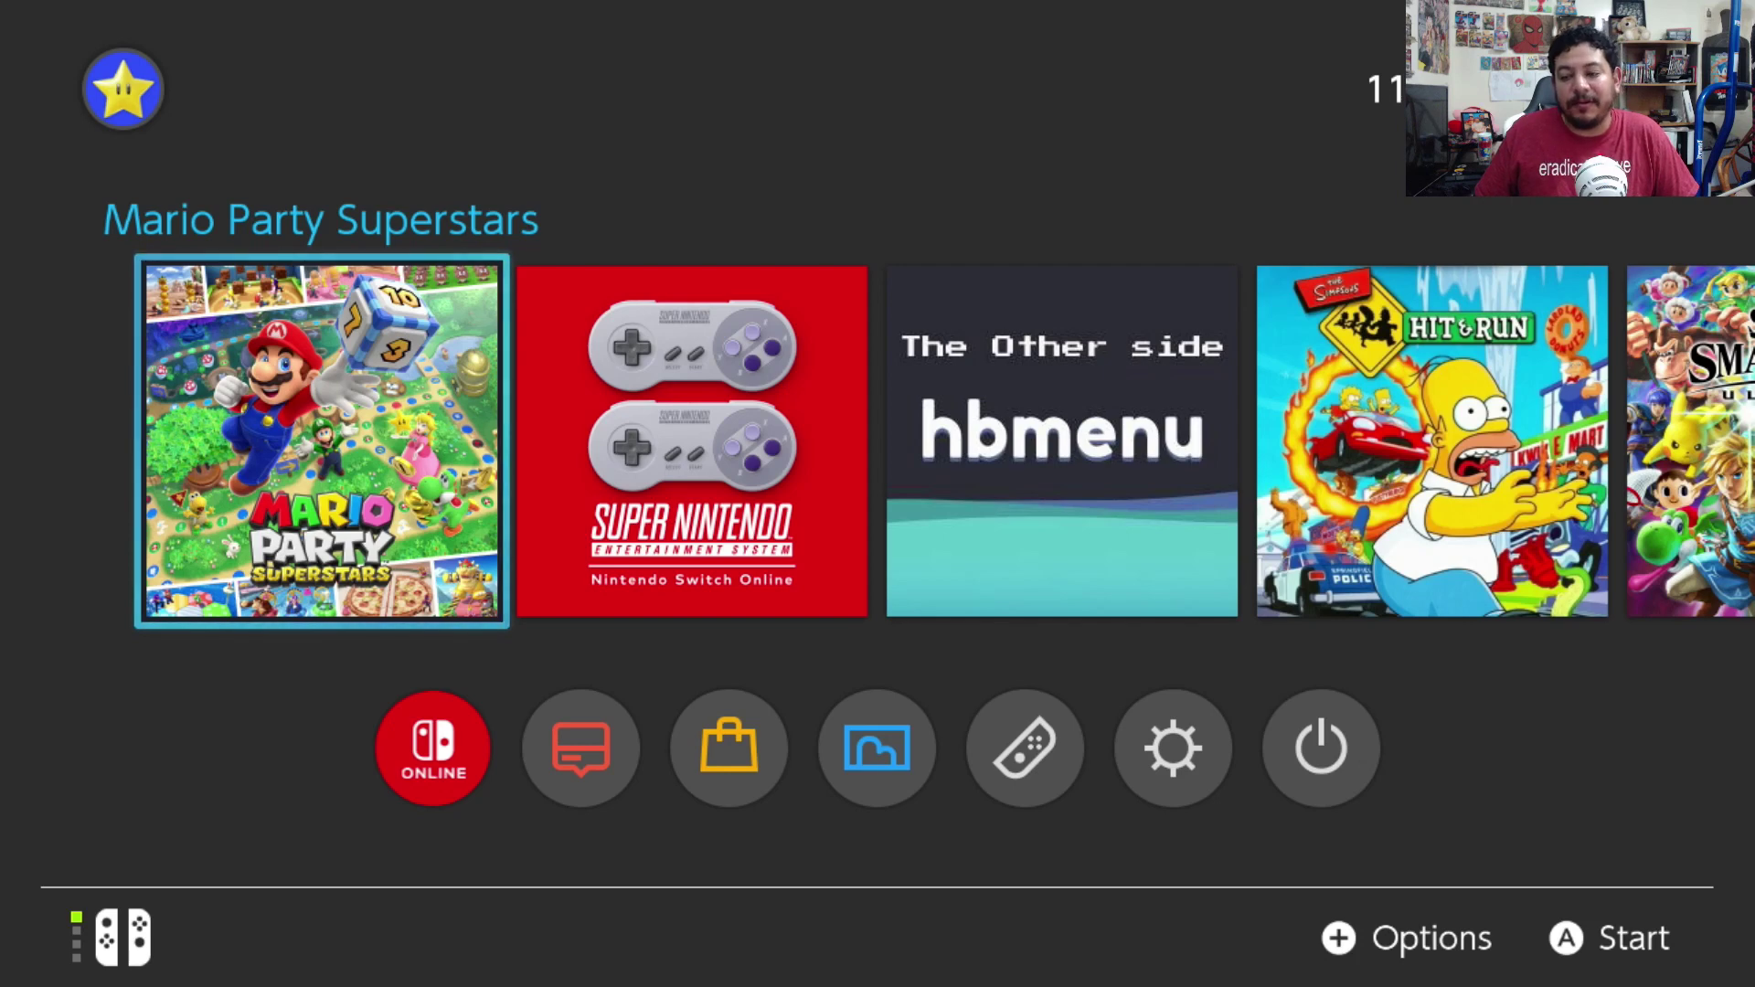
# Step: Start the homebrew menu through the Album on the Switch HOME screen
pyautogui.press('Right')
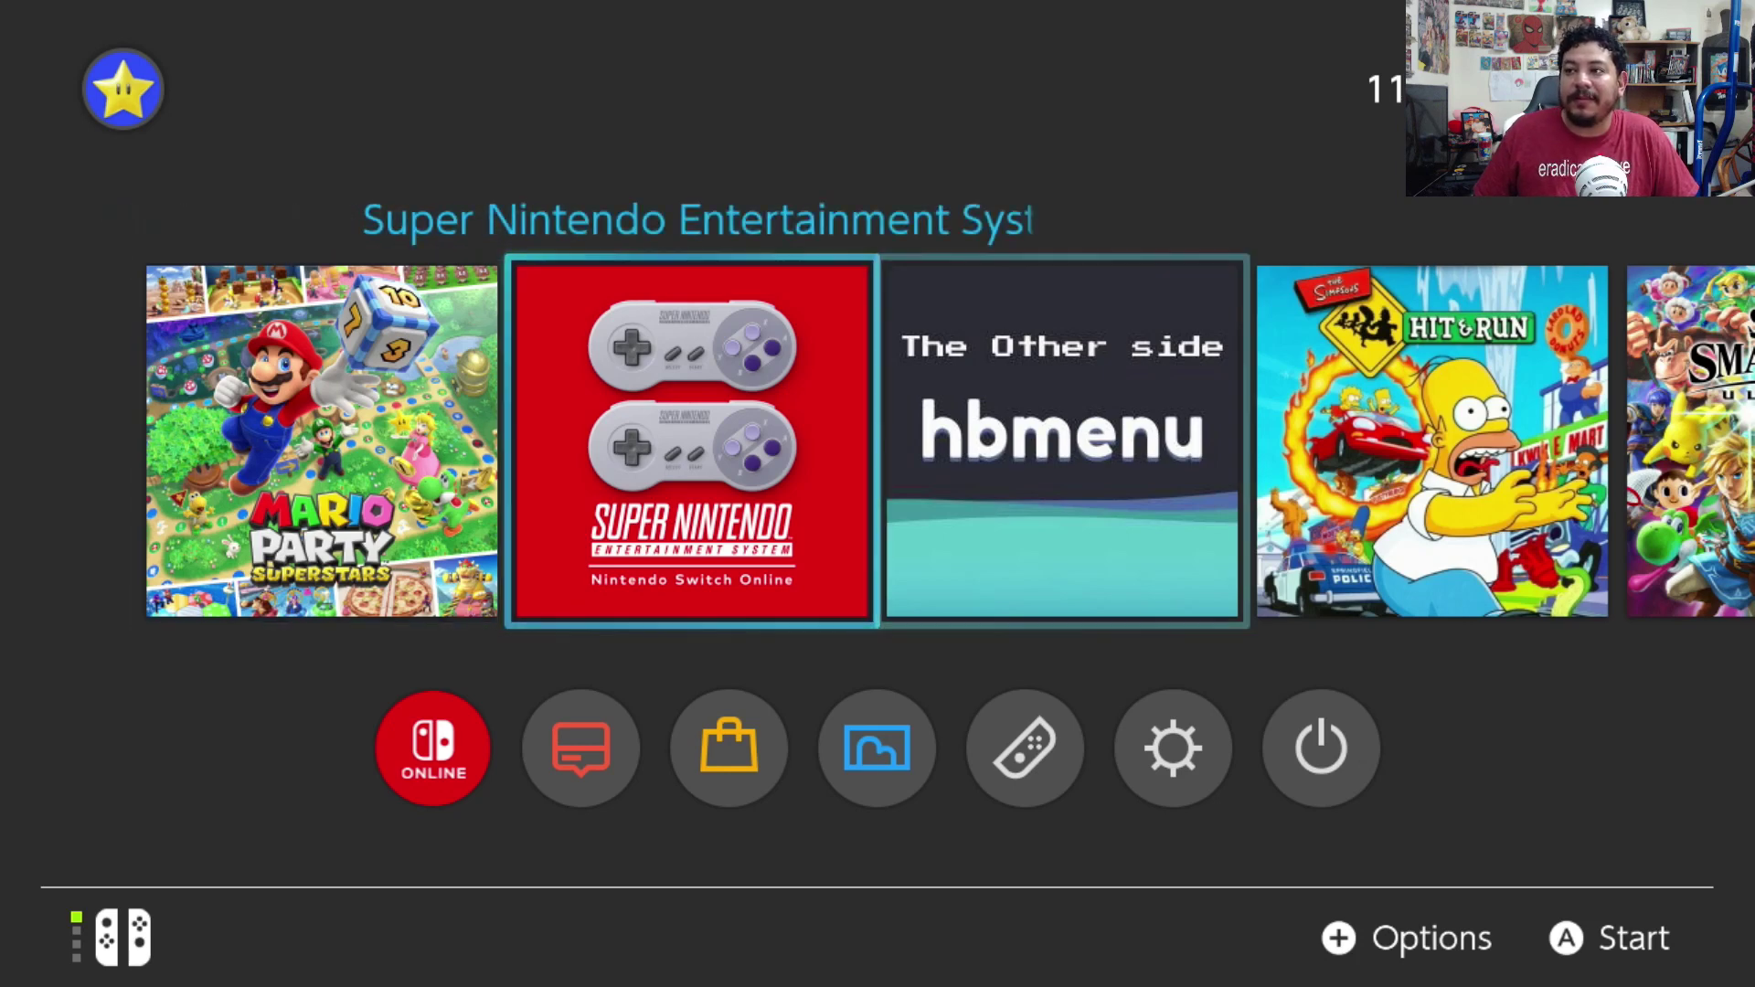
pyautogui.press('Right')
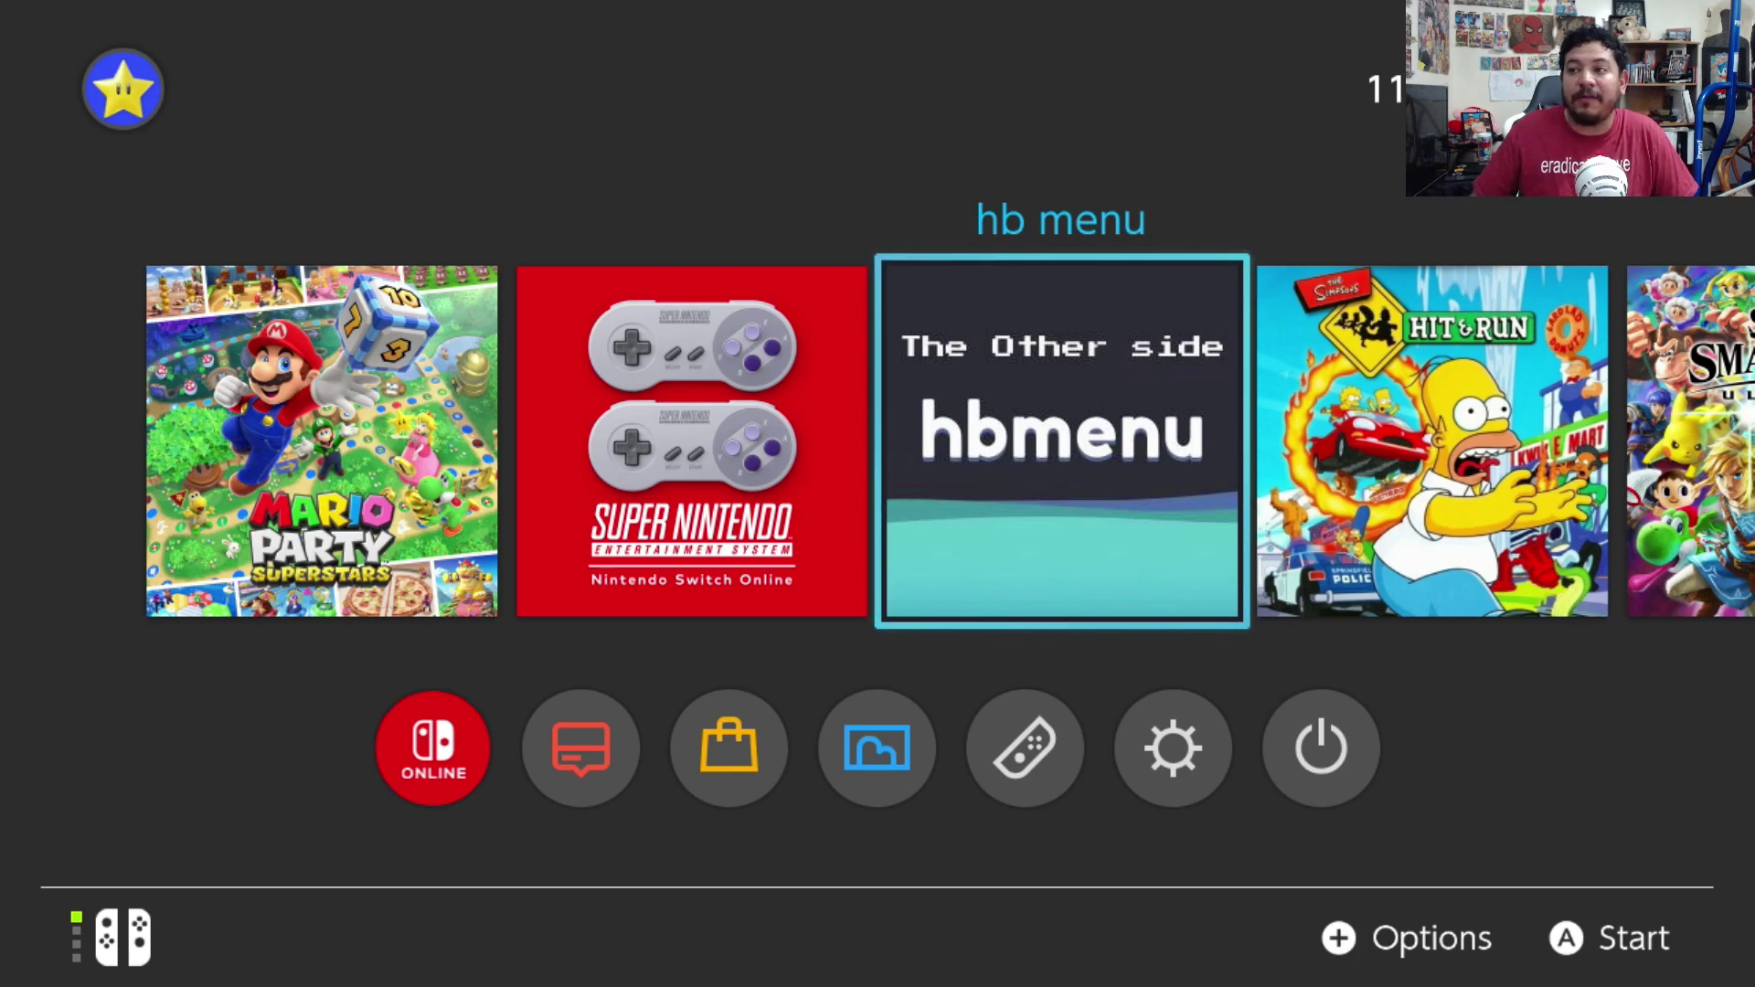
pyautogui.press('Down')
pyautogui.press('Left')
pyautogui.press('Return')
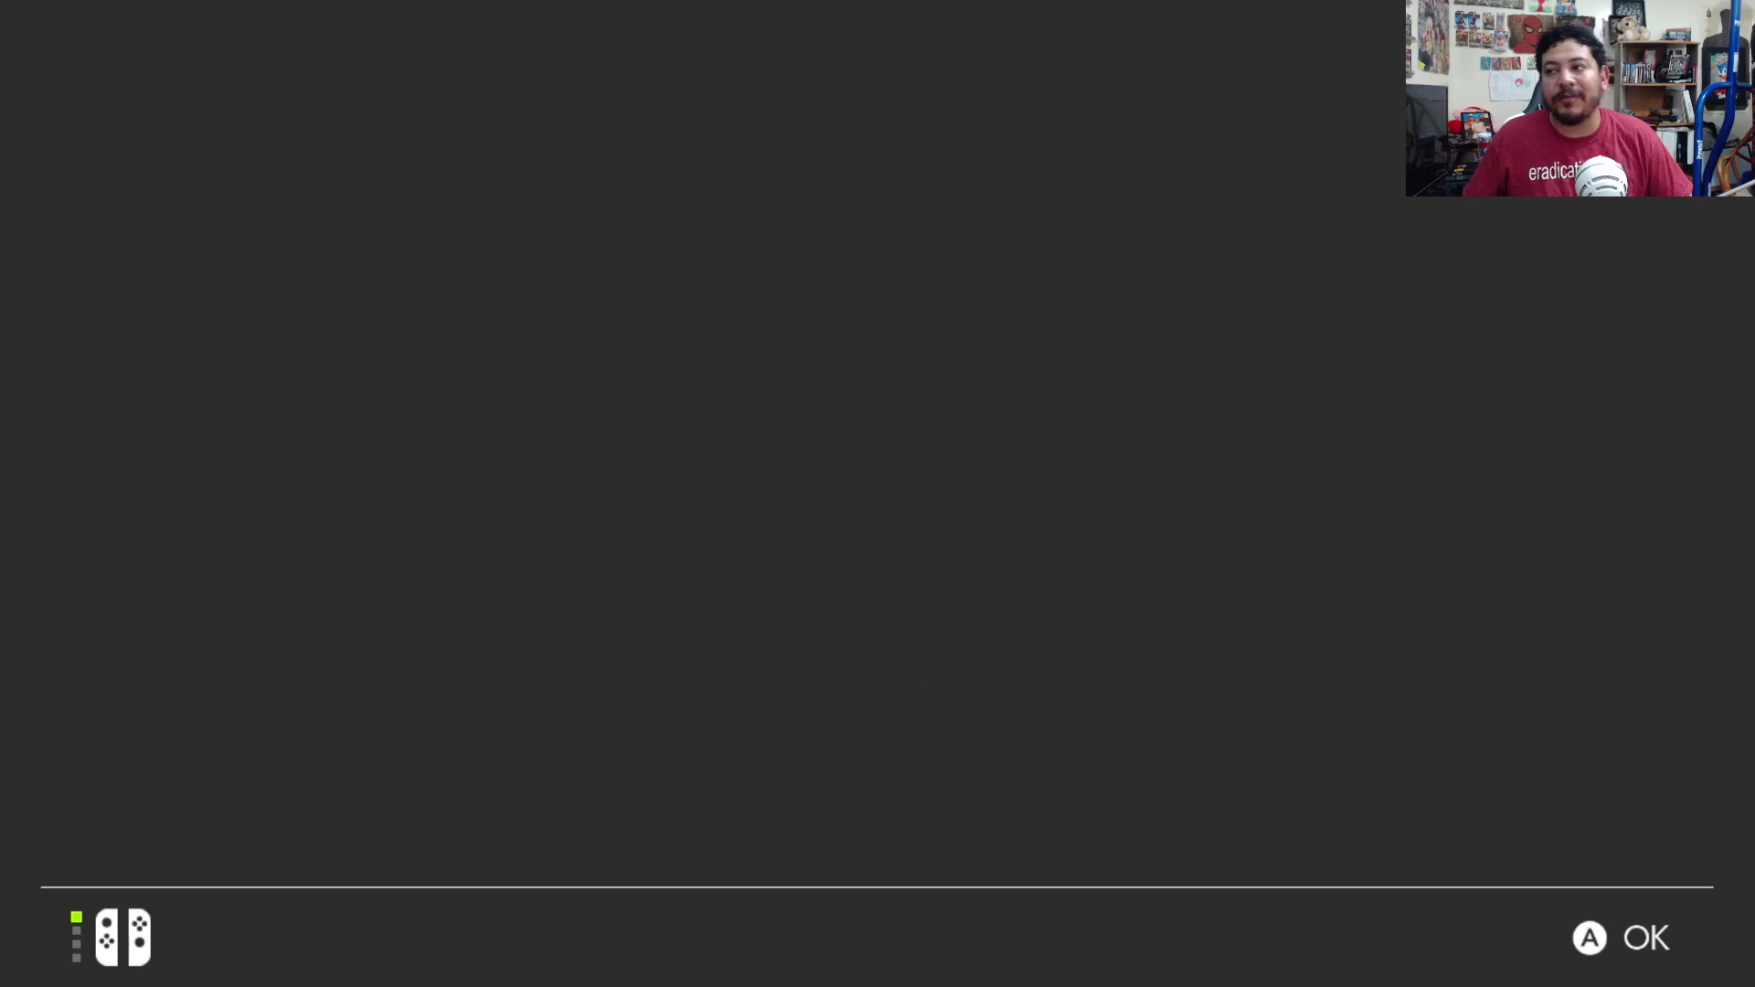
# Step: Find Tinfoil Installer in the sdmc:/switch list and launch it
pyautogui.press('Right')
pyautogui.press('Right')
pyautogui.press('Right')
pyautogui.press('Right')
pyautogui.press('Right')
pyautogui.press('Right')
pyautogui.press('Right')
pyautogui.press('Right')
pyautogui.press('Right')
pyautogui.press('Right')
pyautogui.press('Right')
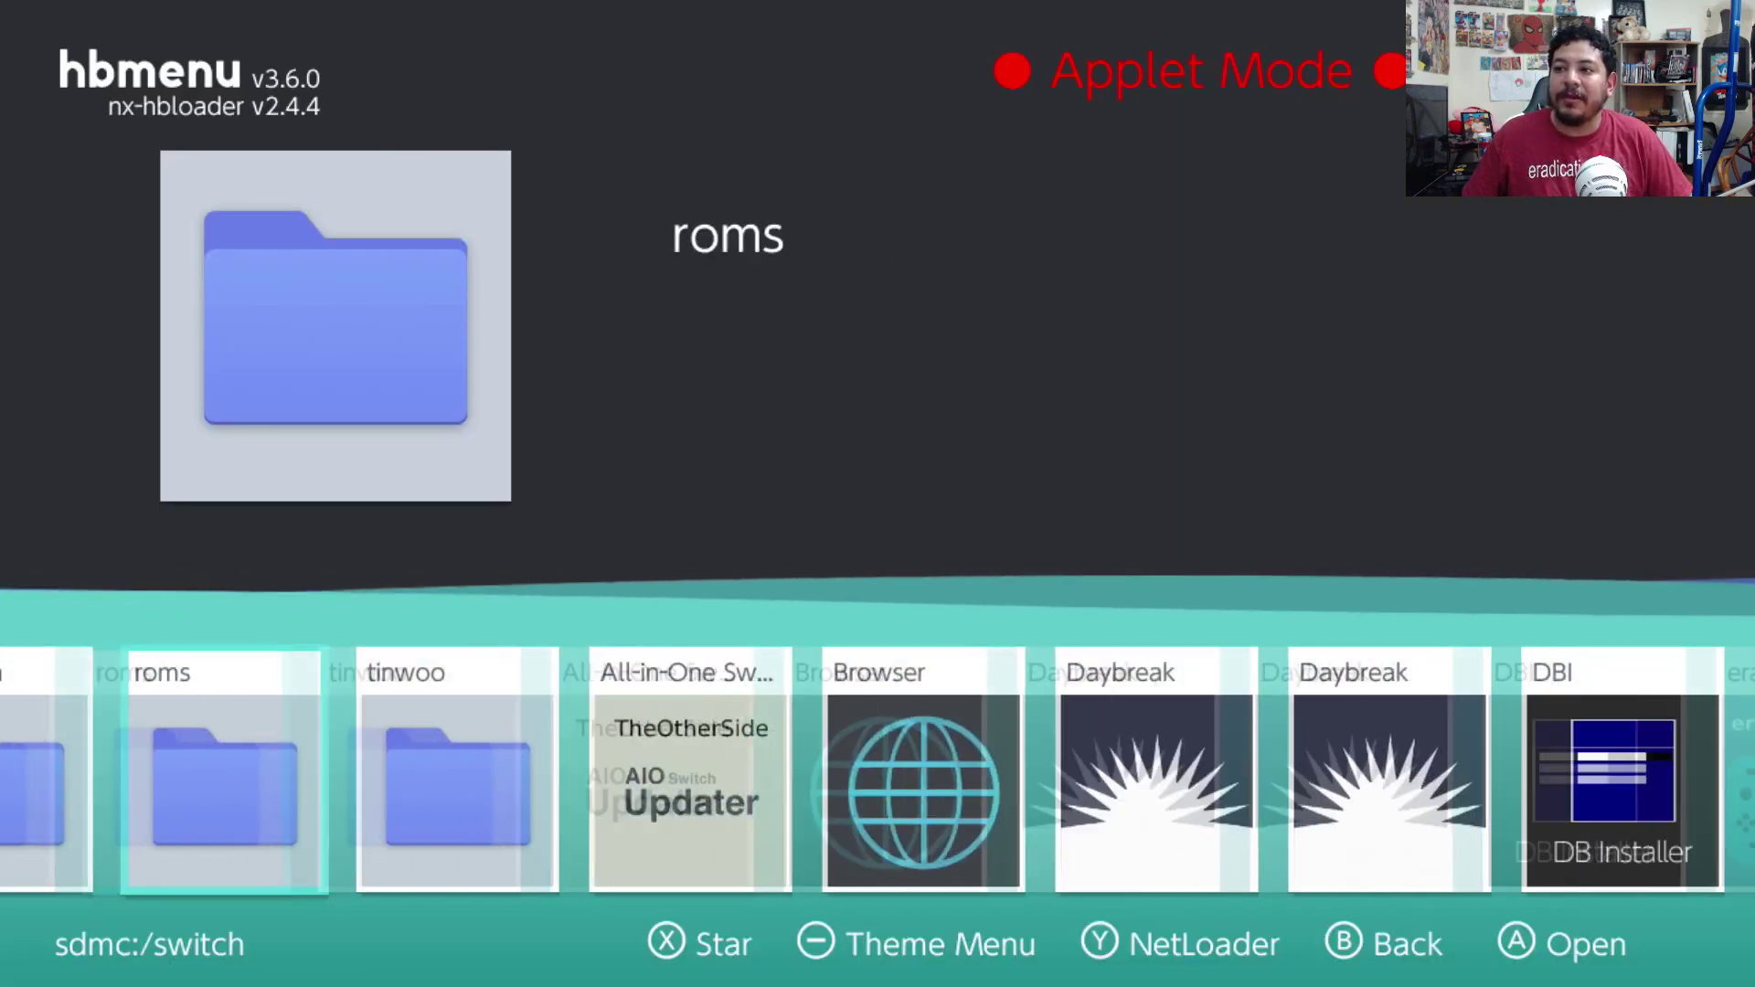
pyautogui.press('Right')
pyautogui.press('Right')
pyautogui.press('Right')
pyautogui.press('Right')
pyautogui.press('Right')
pyautogui.press('Right')
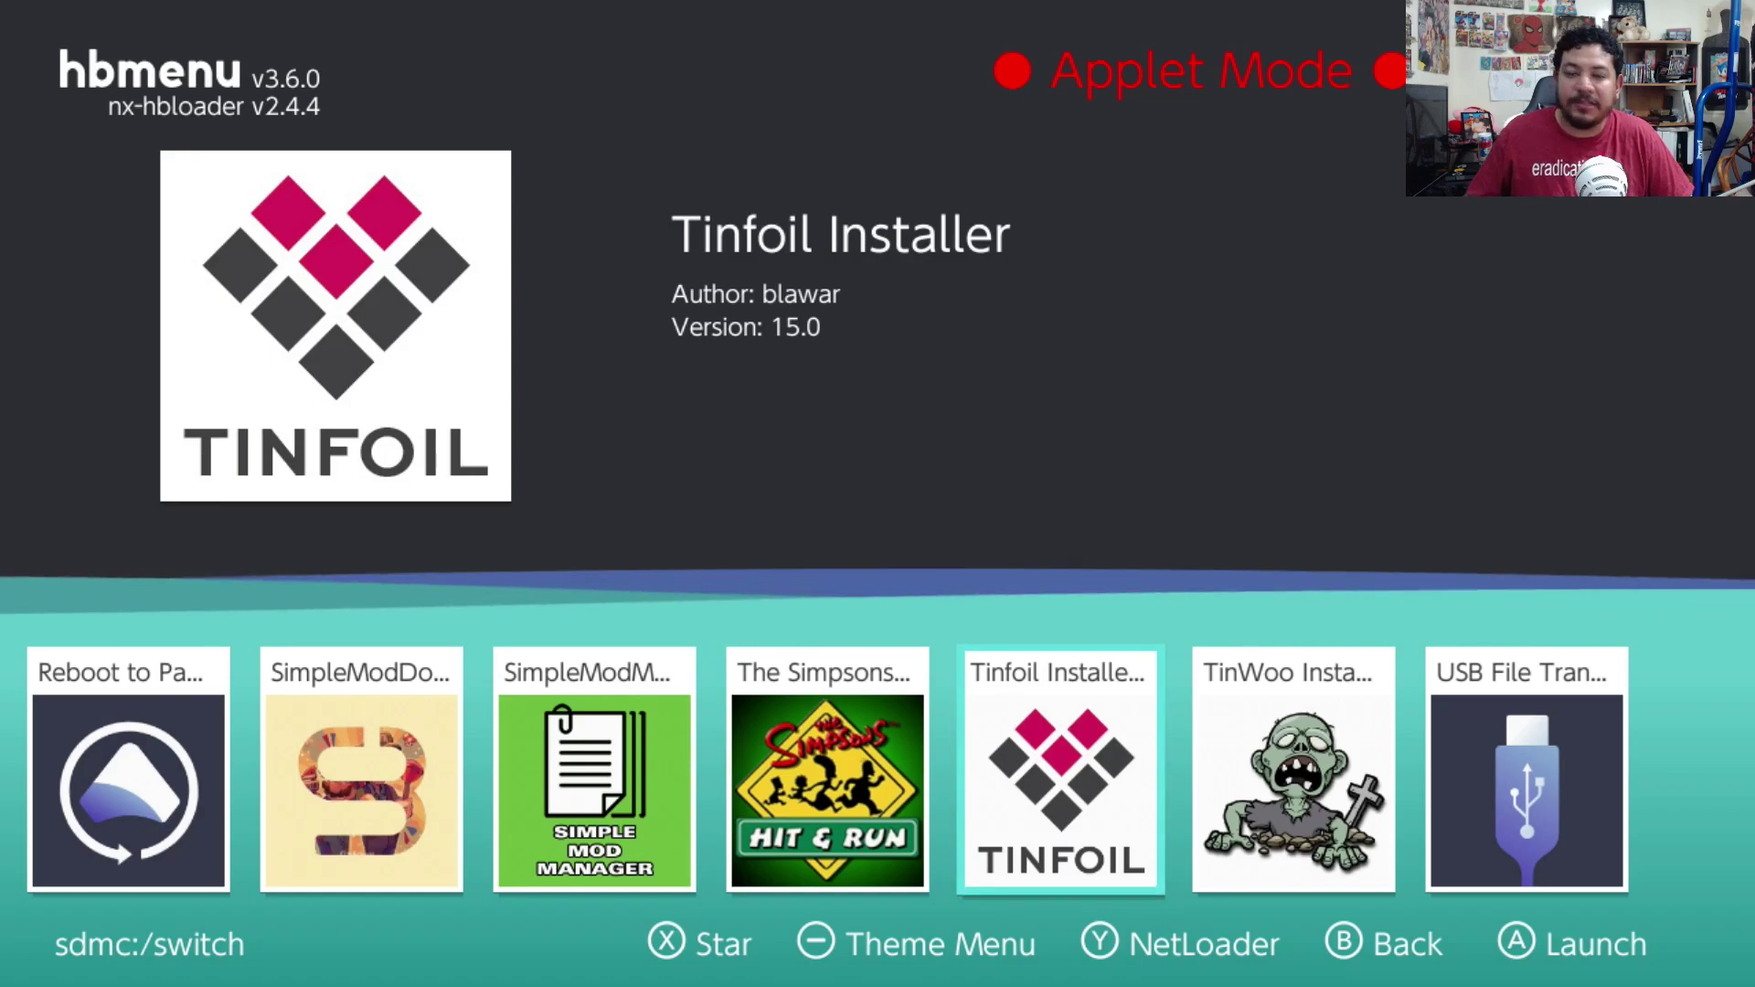
pyautogui.press('Return')
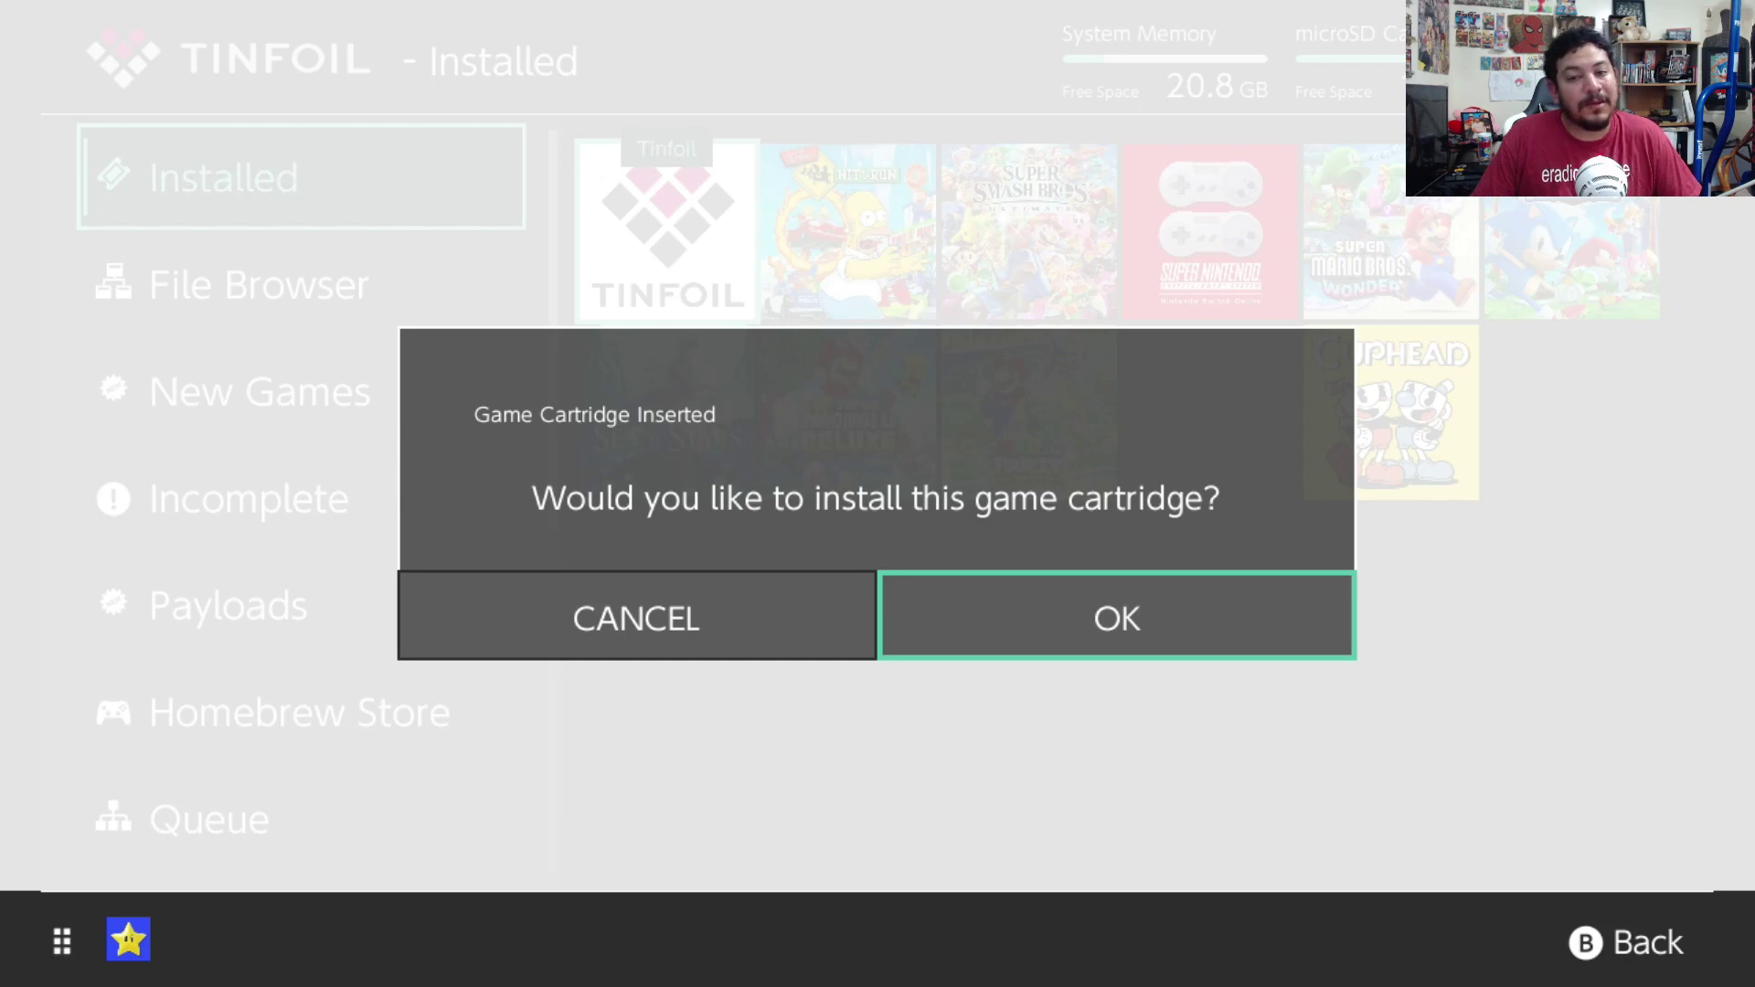
# Step: Decline the game cartridge installation and look through Tinfoil's File Browser, New Games and Installed sections
pyautogui.press('Escape')
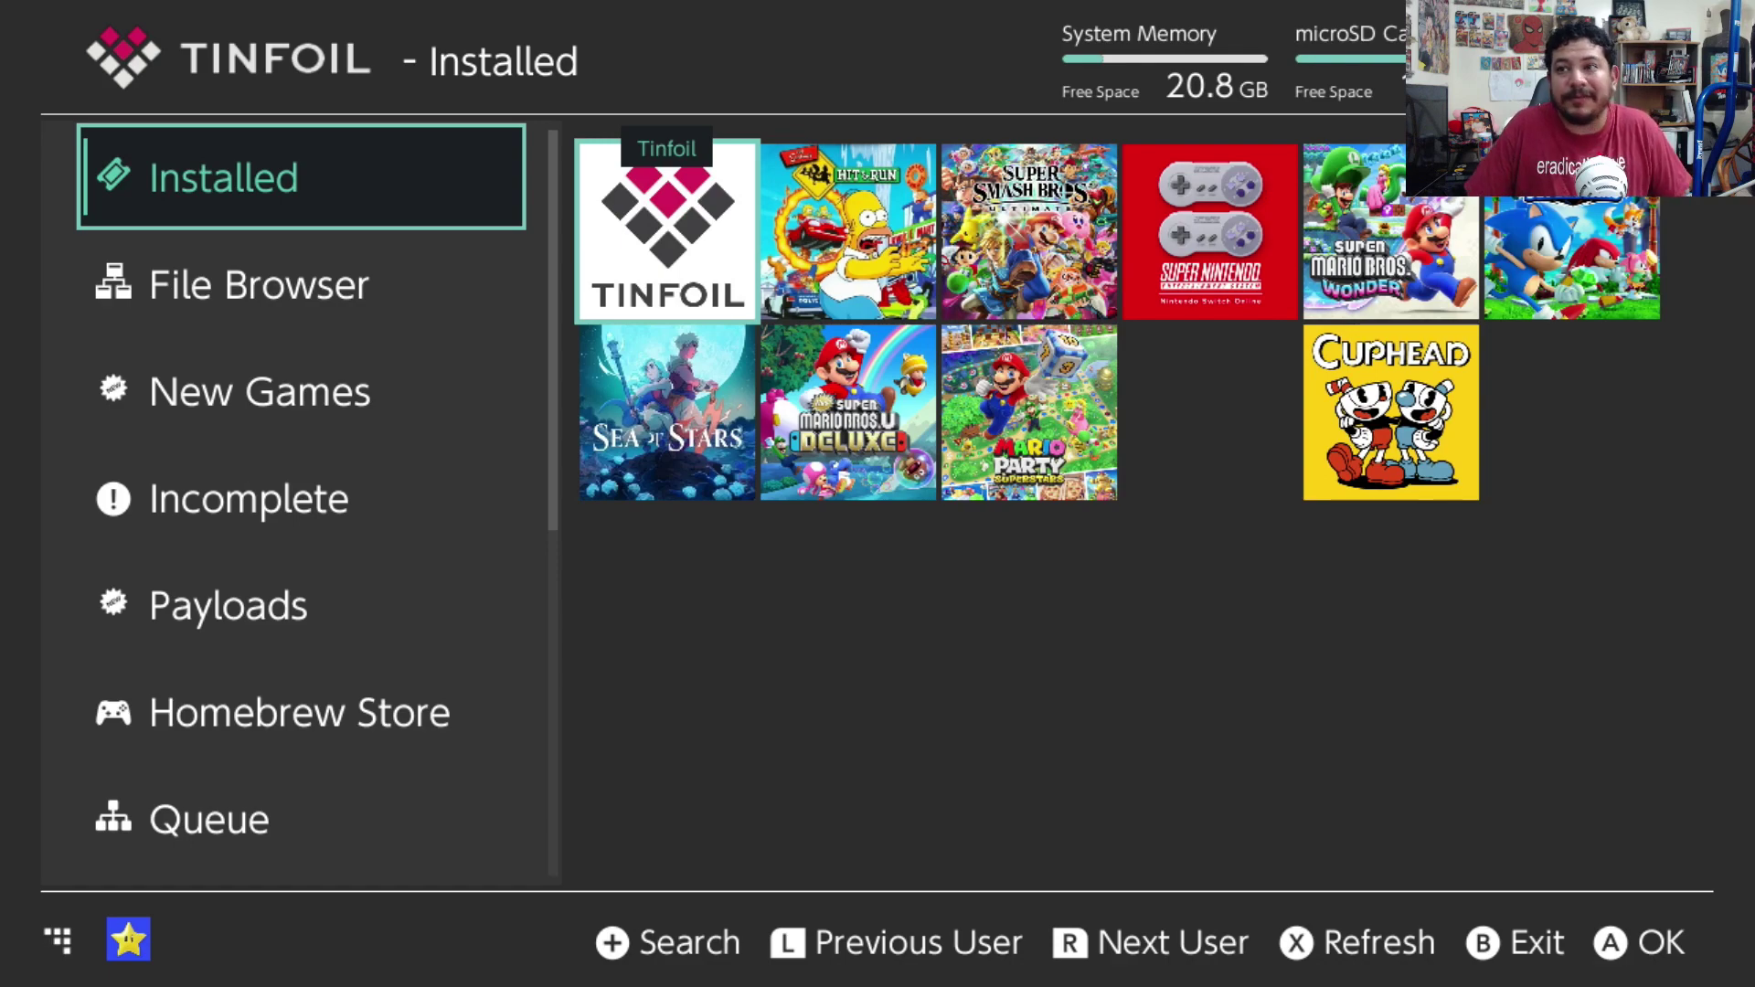
pyautogui.click(258, 284)
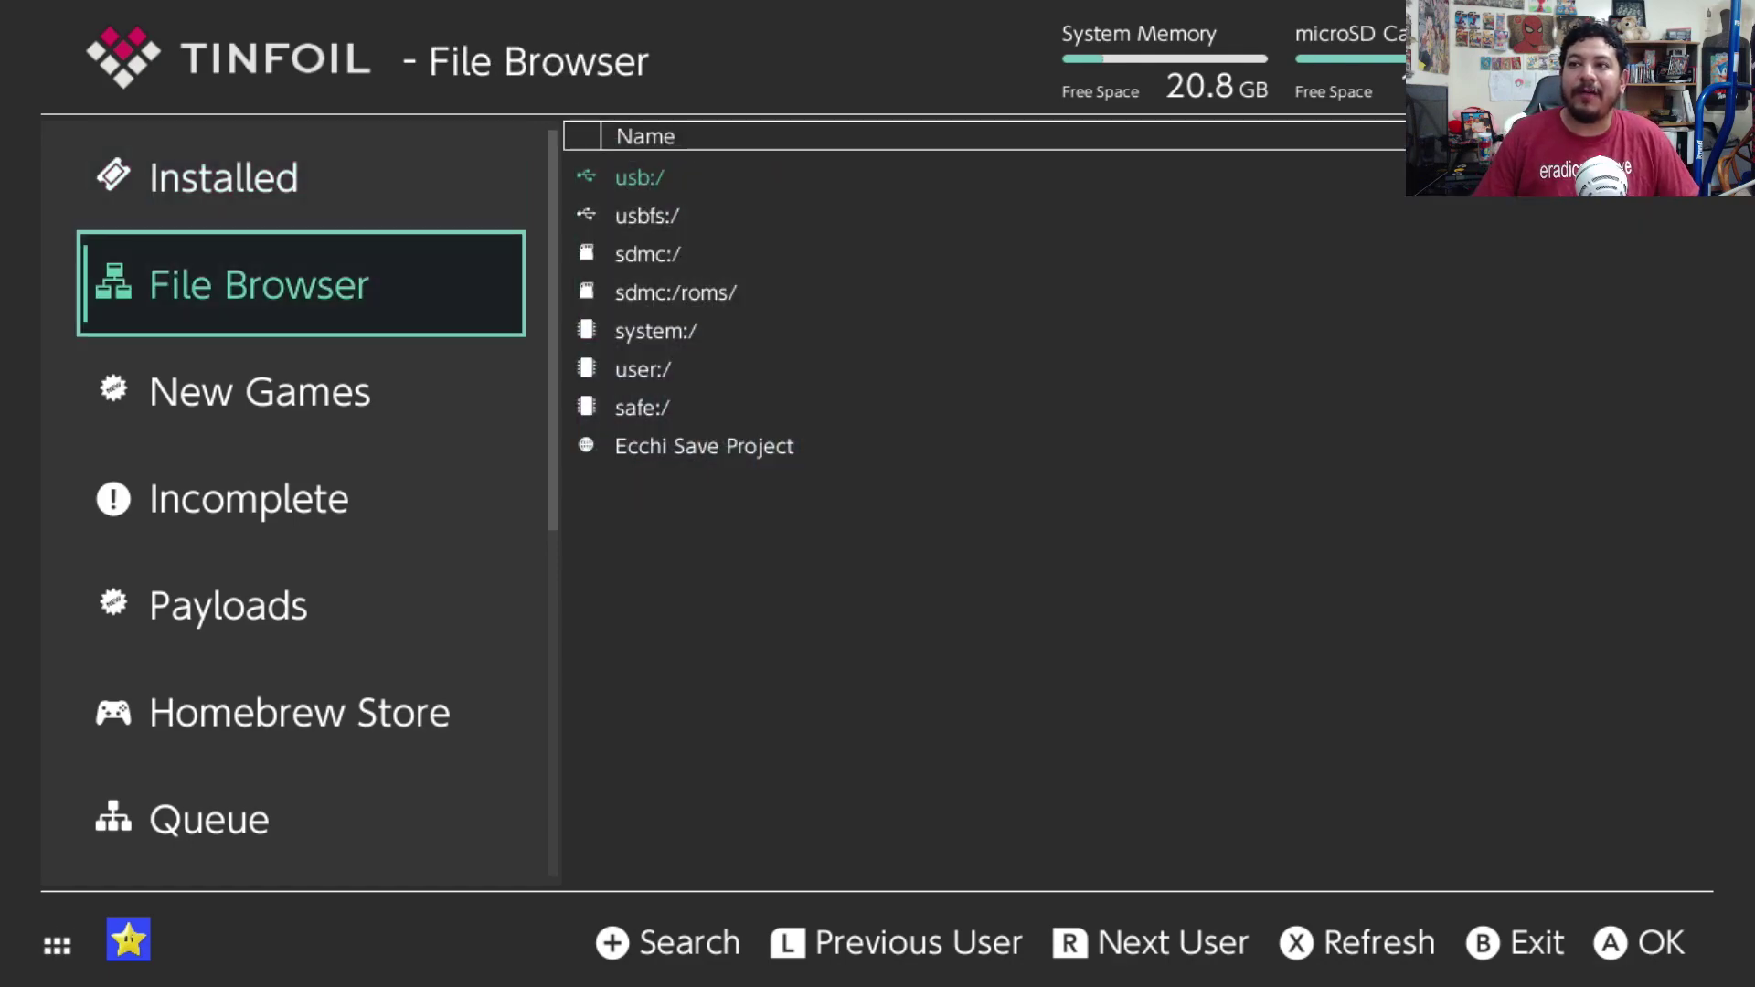
pyautogui.click(259, 391)
pyautogui.click(224, 177)
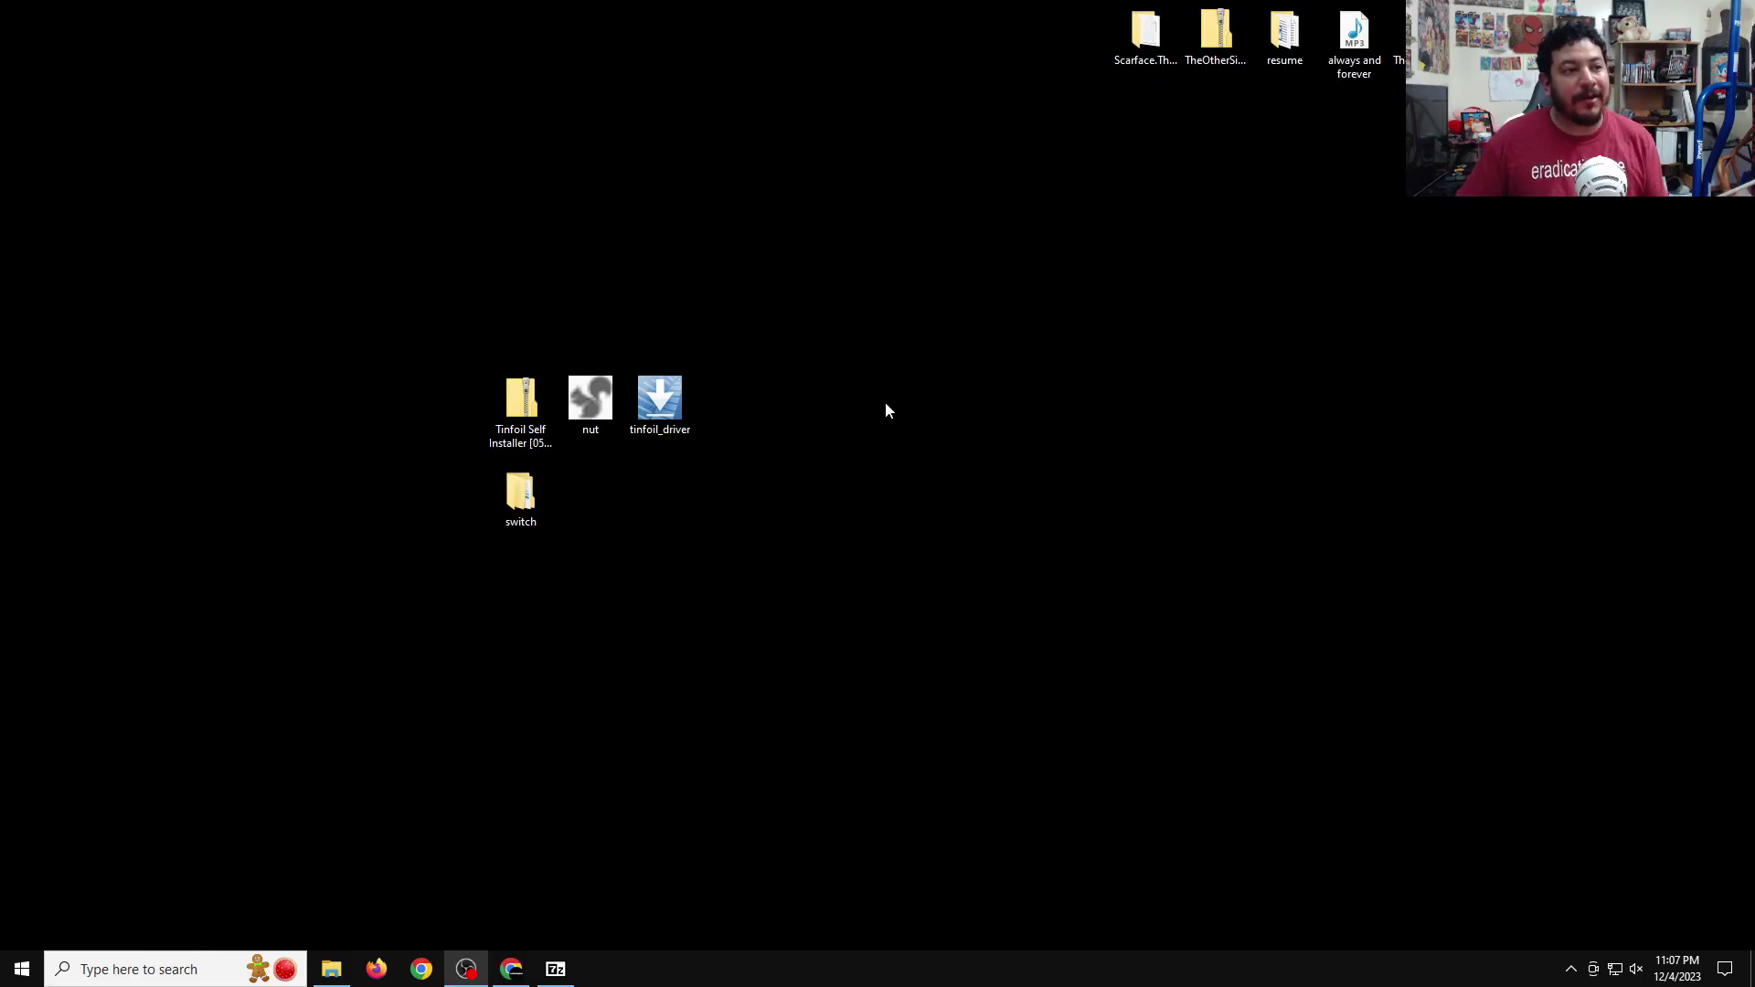
# Step: Switch to the Windows desktop, run tinfoil_driver and complete the device driver installation
pyautogui.doubleClick(666, 421)
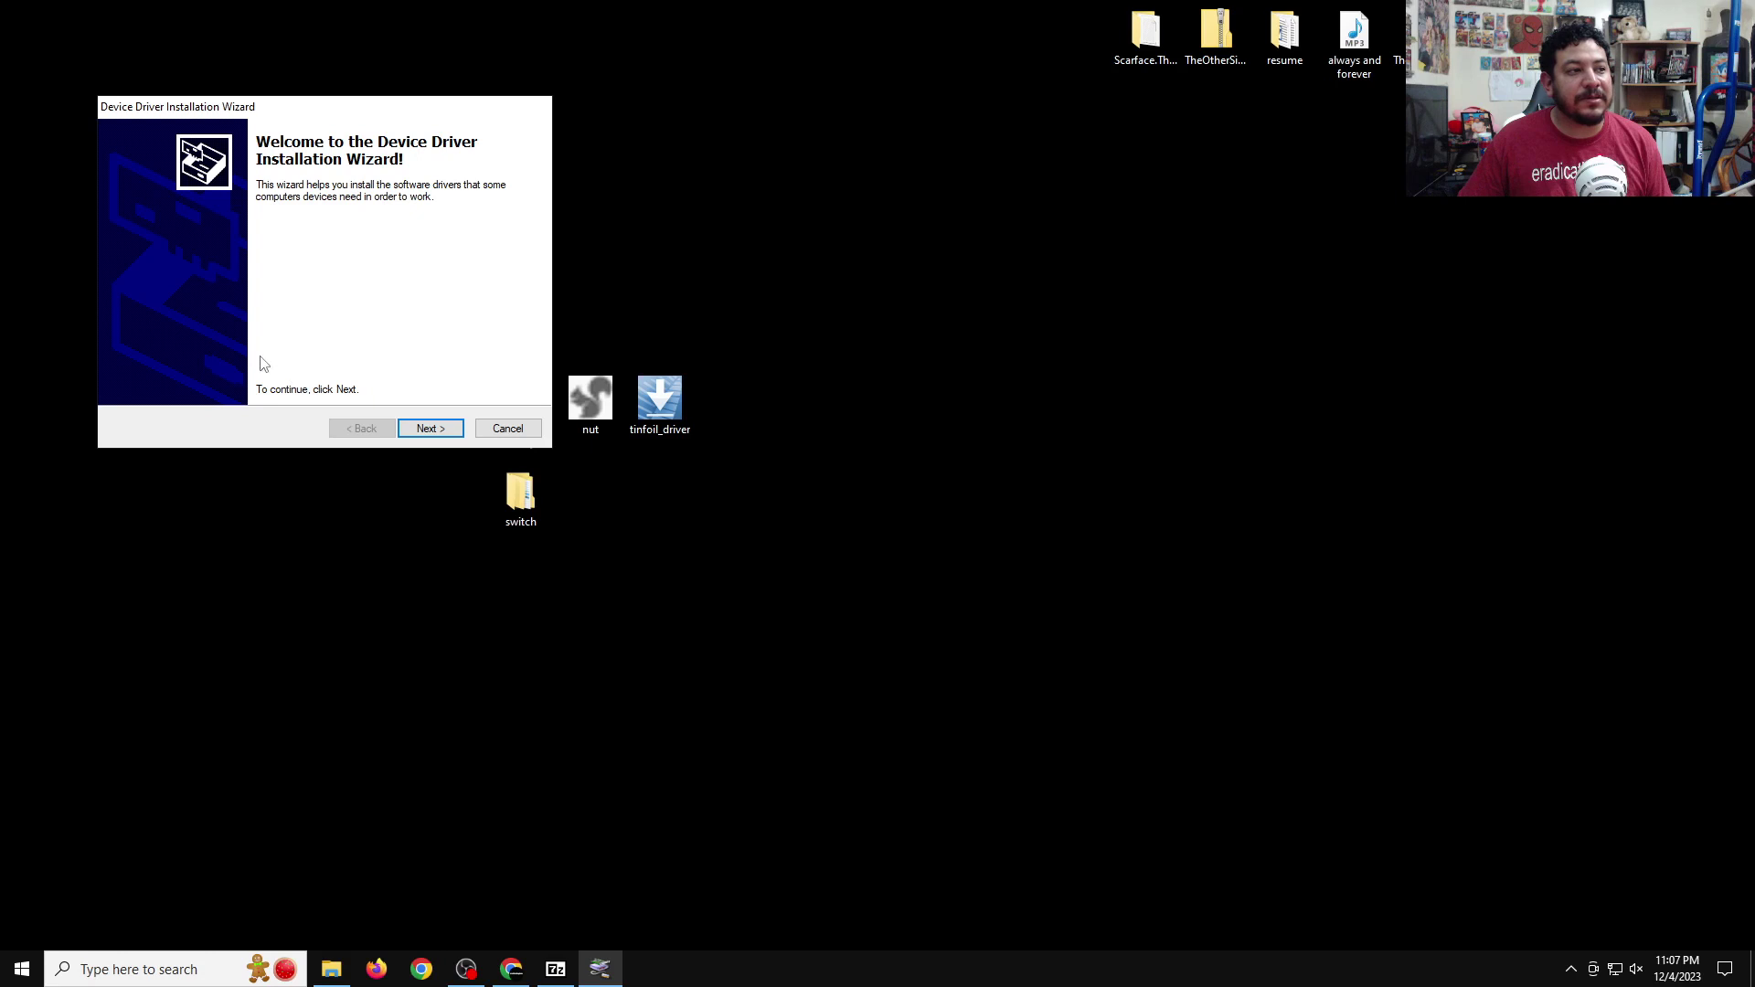
pyautogui.click(430, 429)
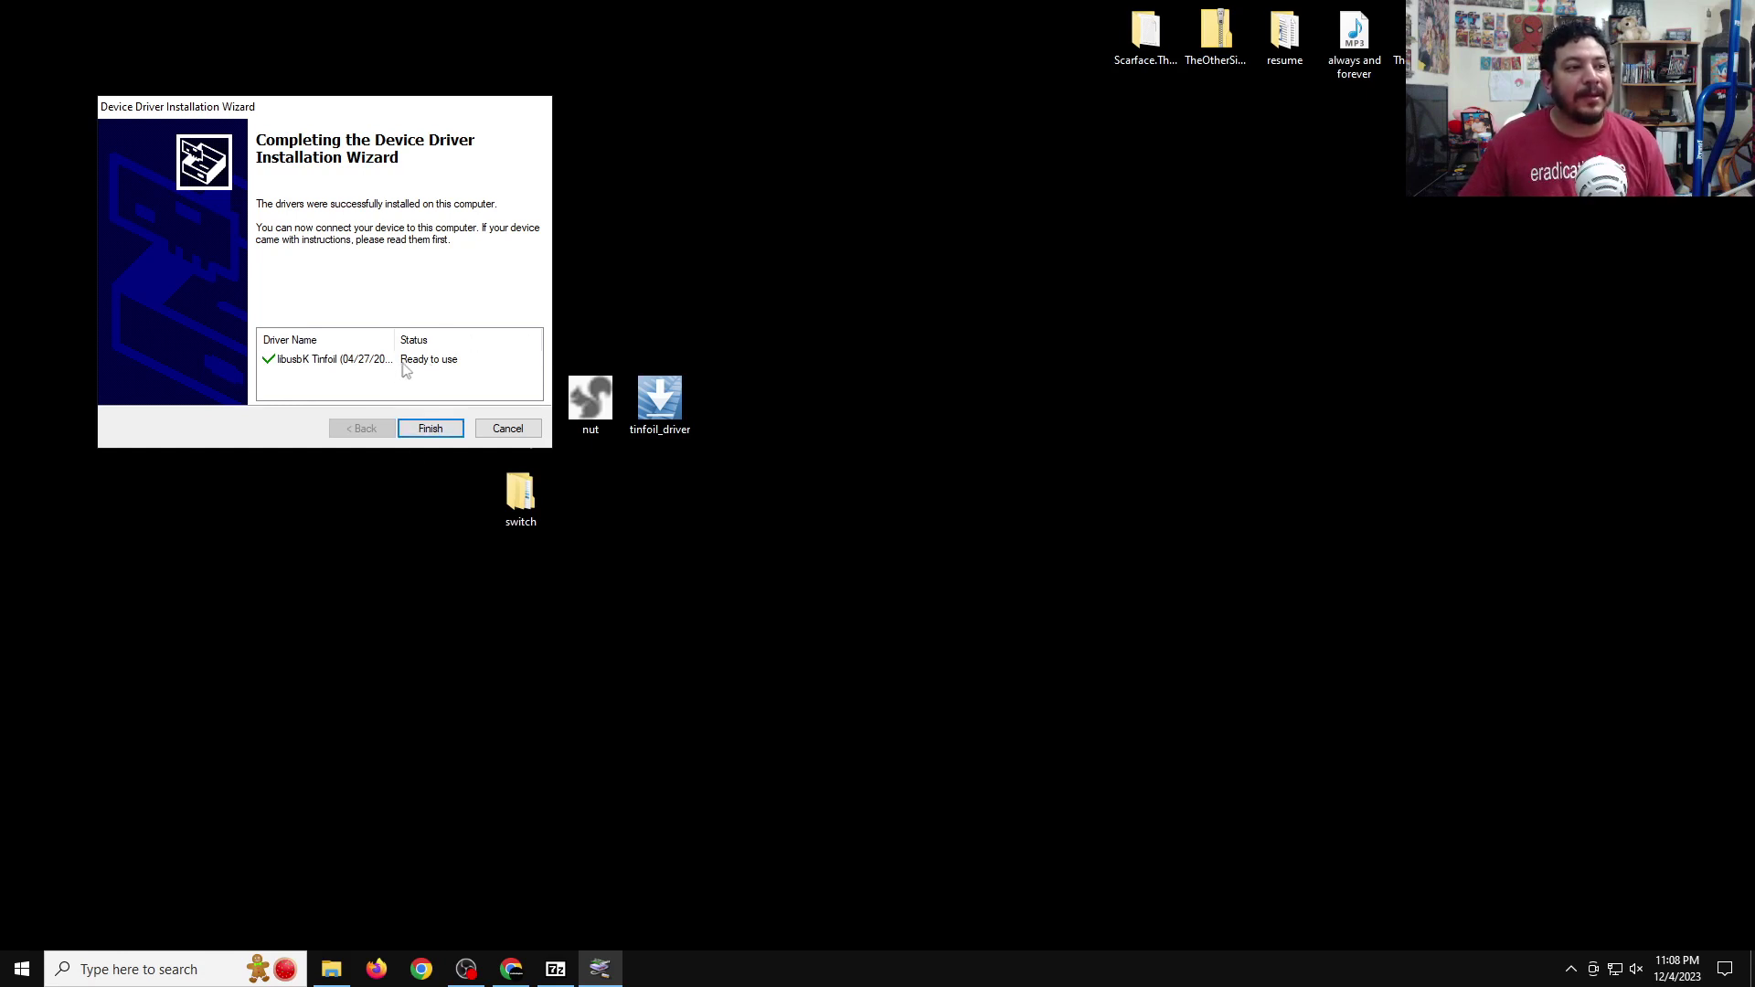
pyautogui.click(435, 432)
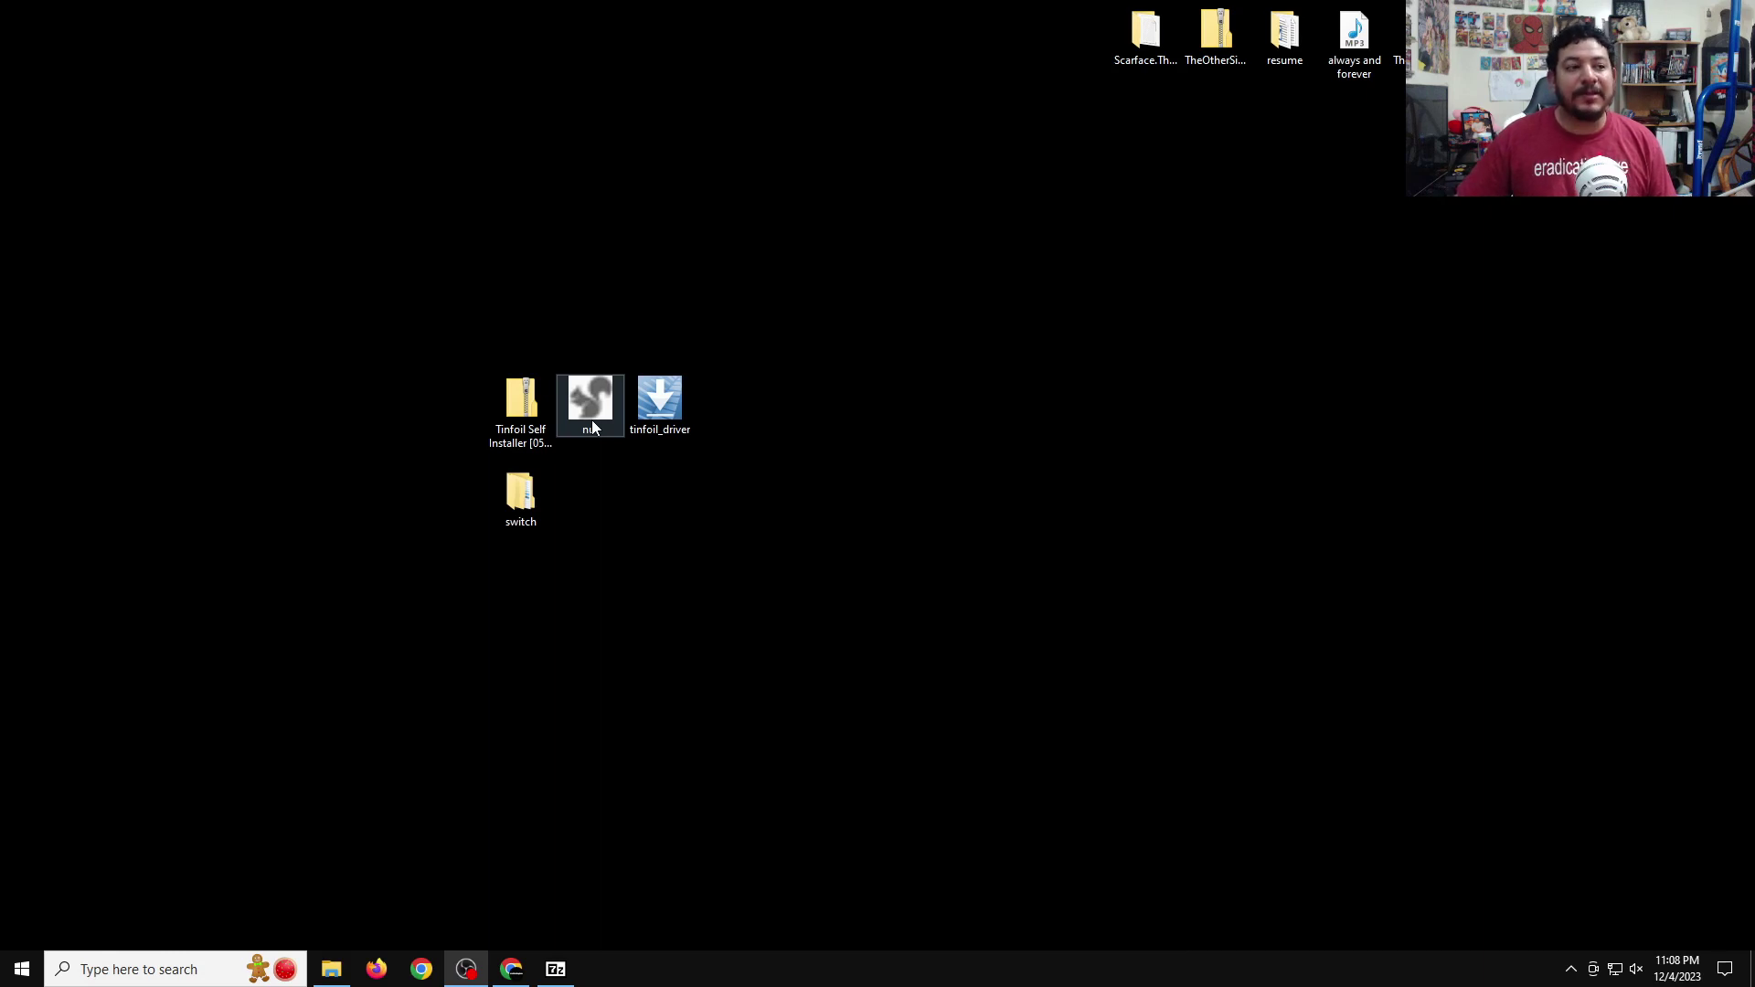
# Step: Create a desktop folder named nut and move the nut and tinfoil_driver files into it
pyautogui.rightClick(558, 248)
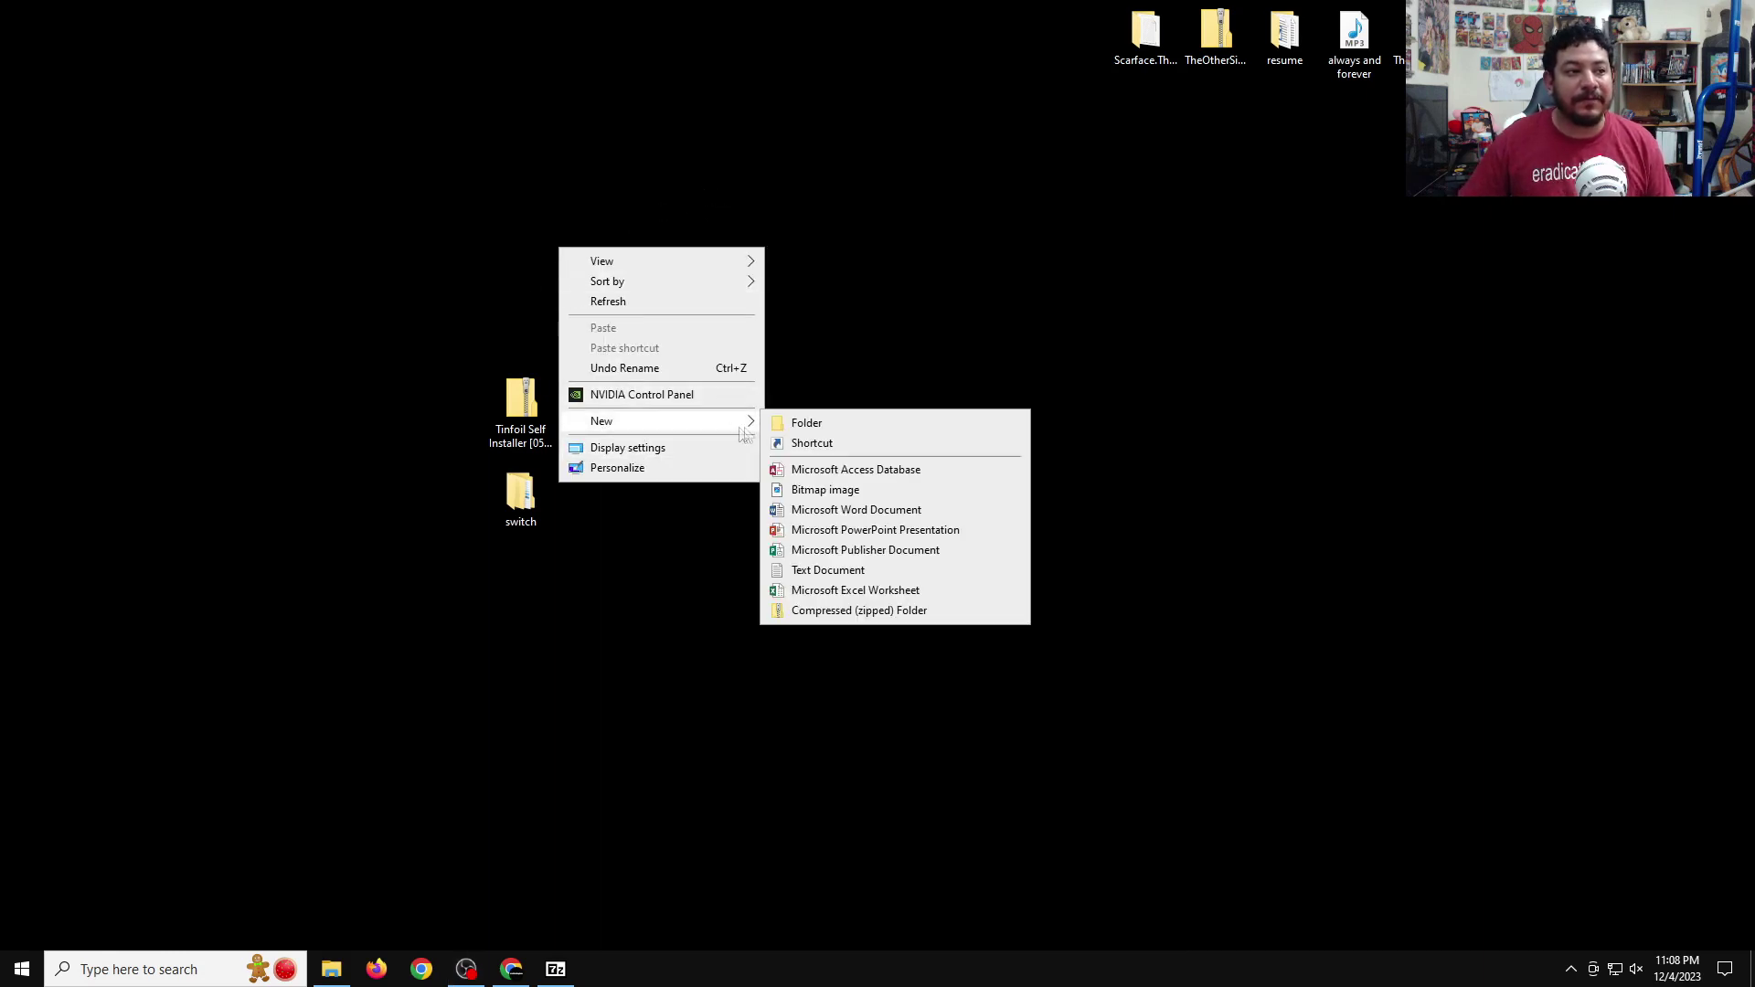
pyautogui.click(788, 421)
pyautogui.write('ni')
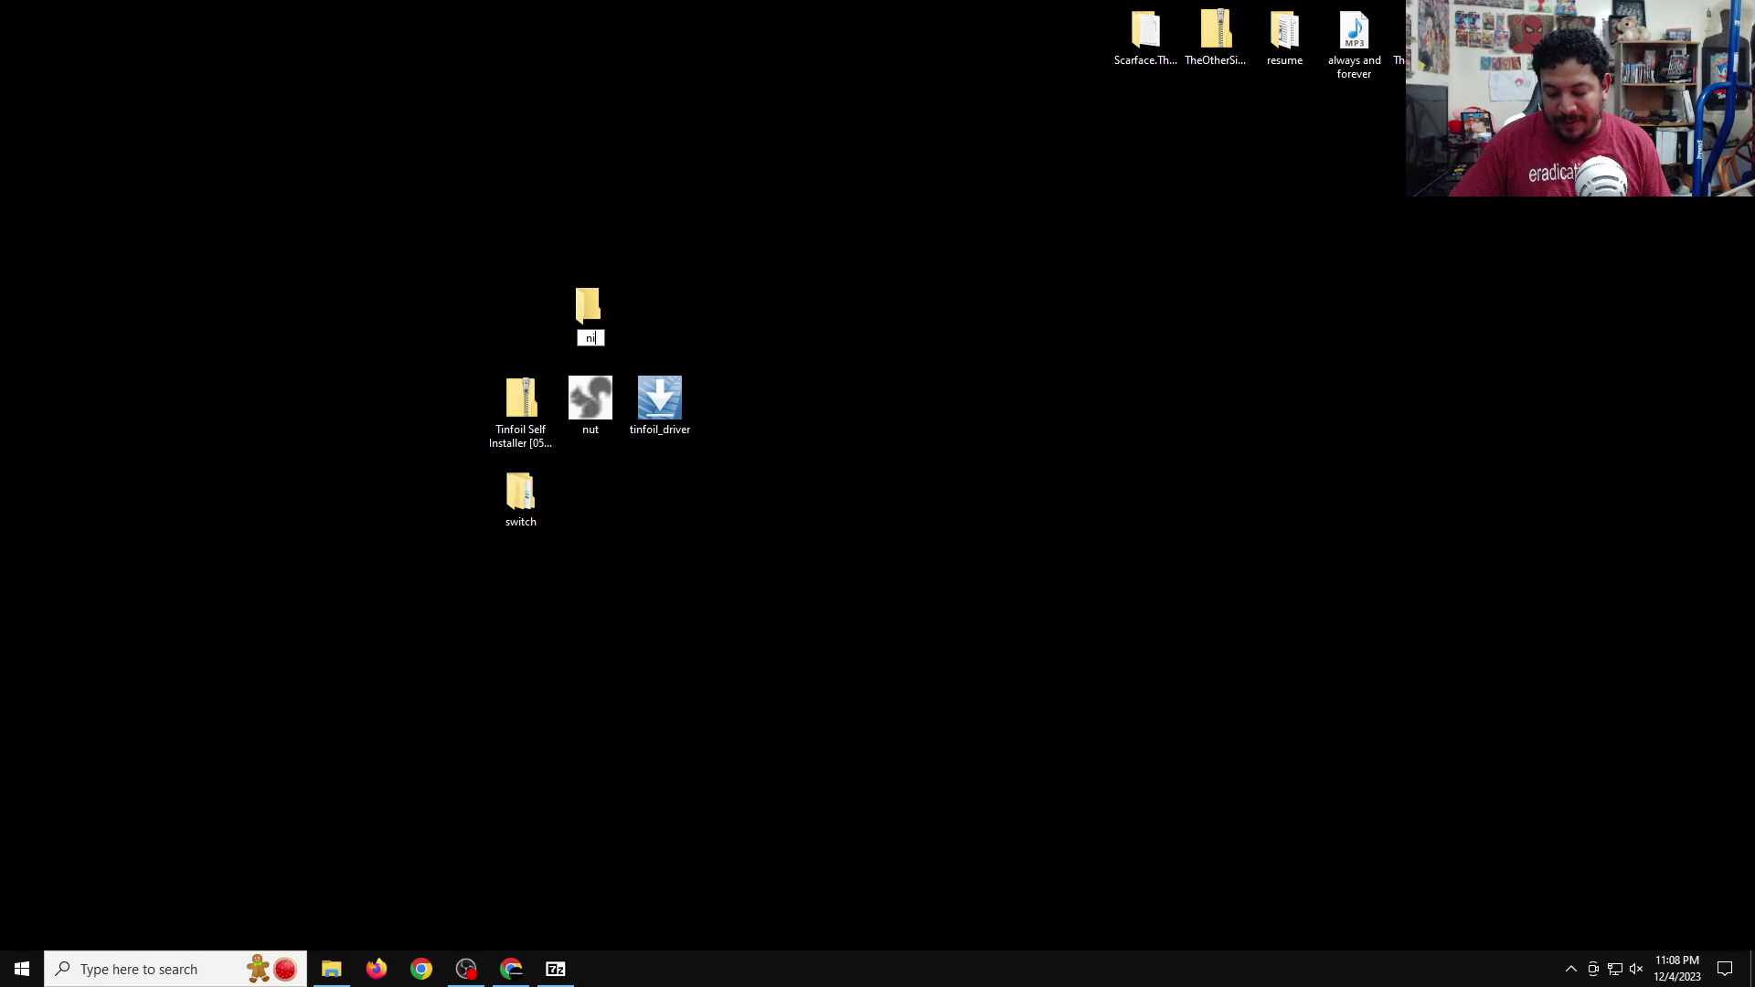
pyautogui.press('BackSpace')
pyautogui.write('ut')
pyautogui.press('Return')
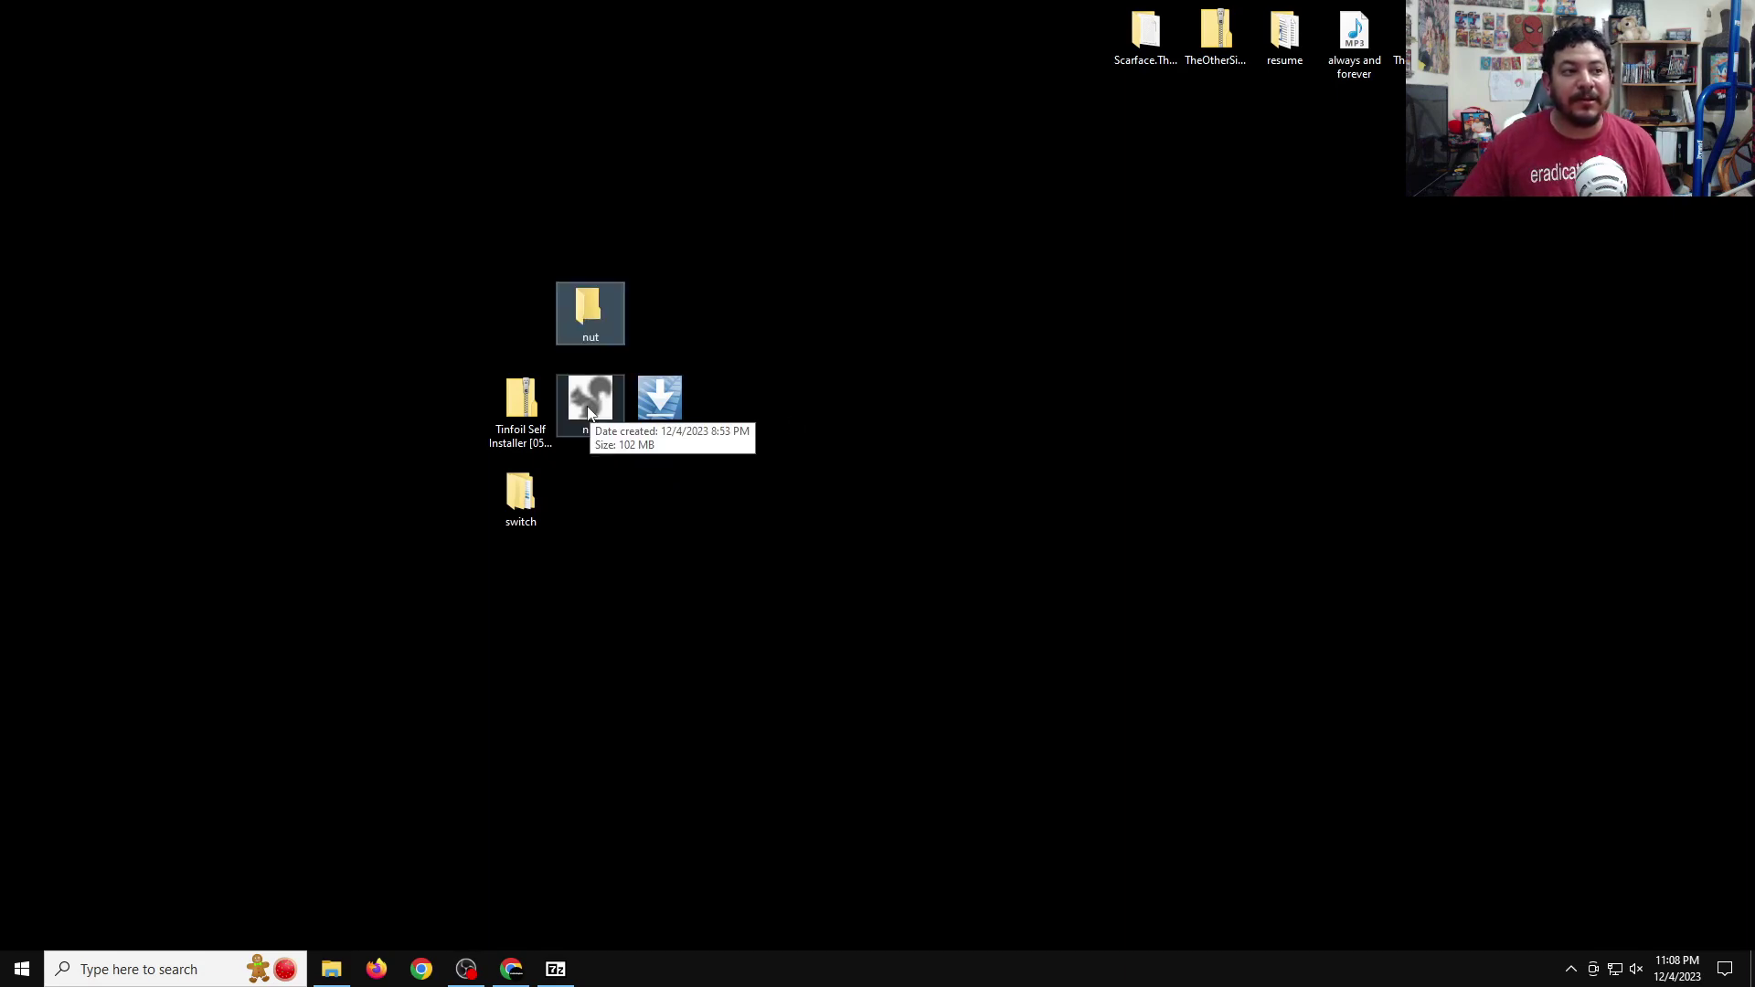
pyautogui.moveTo(593, 418); pyautogui.dragTo(586, 318)
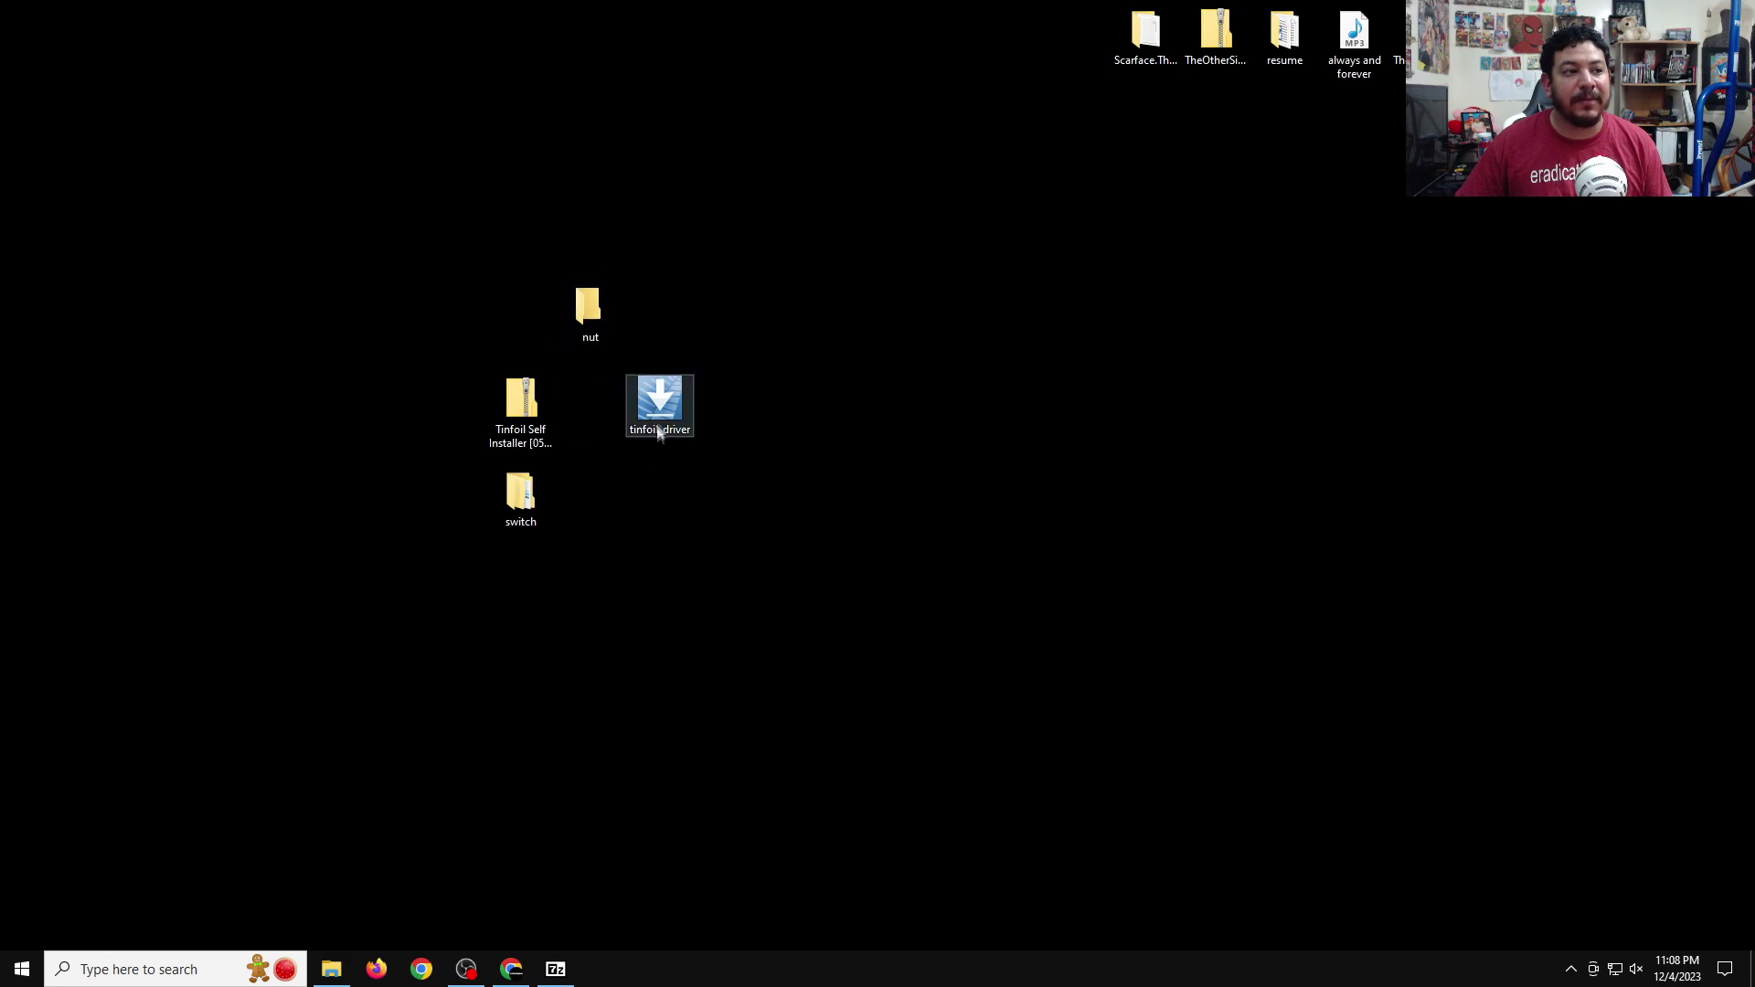
pyautogui.moveTo(657, 413); pyautogui.dragTo(579, 311)
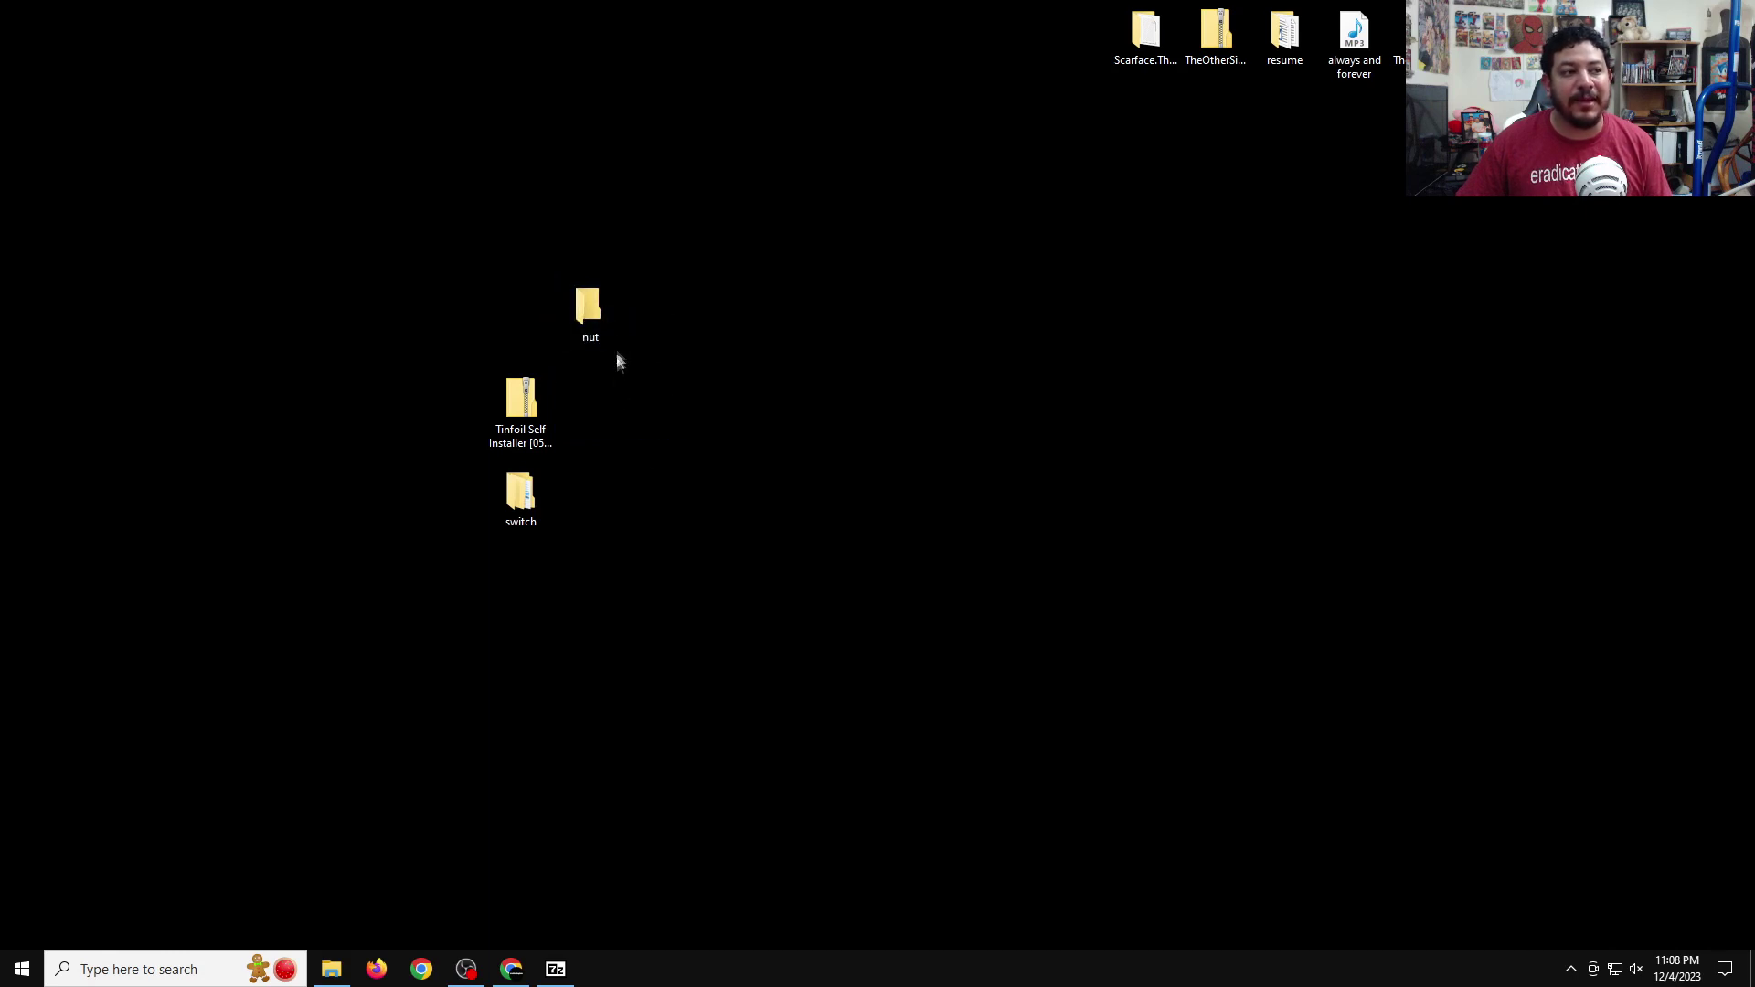
# Step: Run nut from the nut folder and reposition the NUT 3.3 window on the desktop
pyautogui.doubleClick(606, 314)
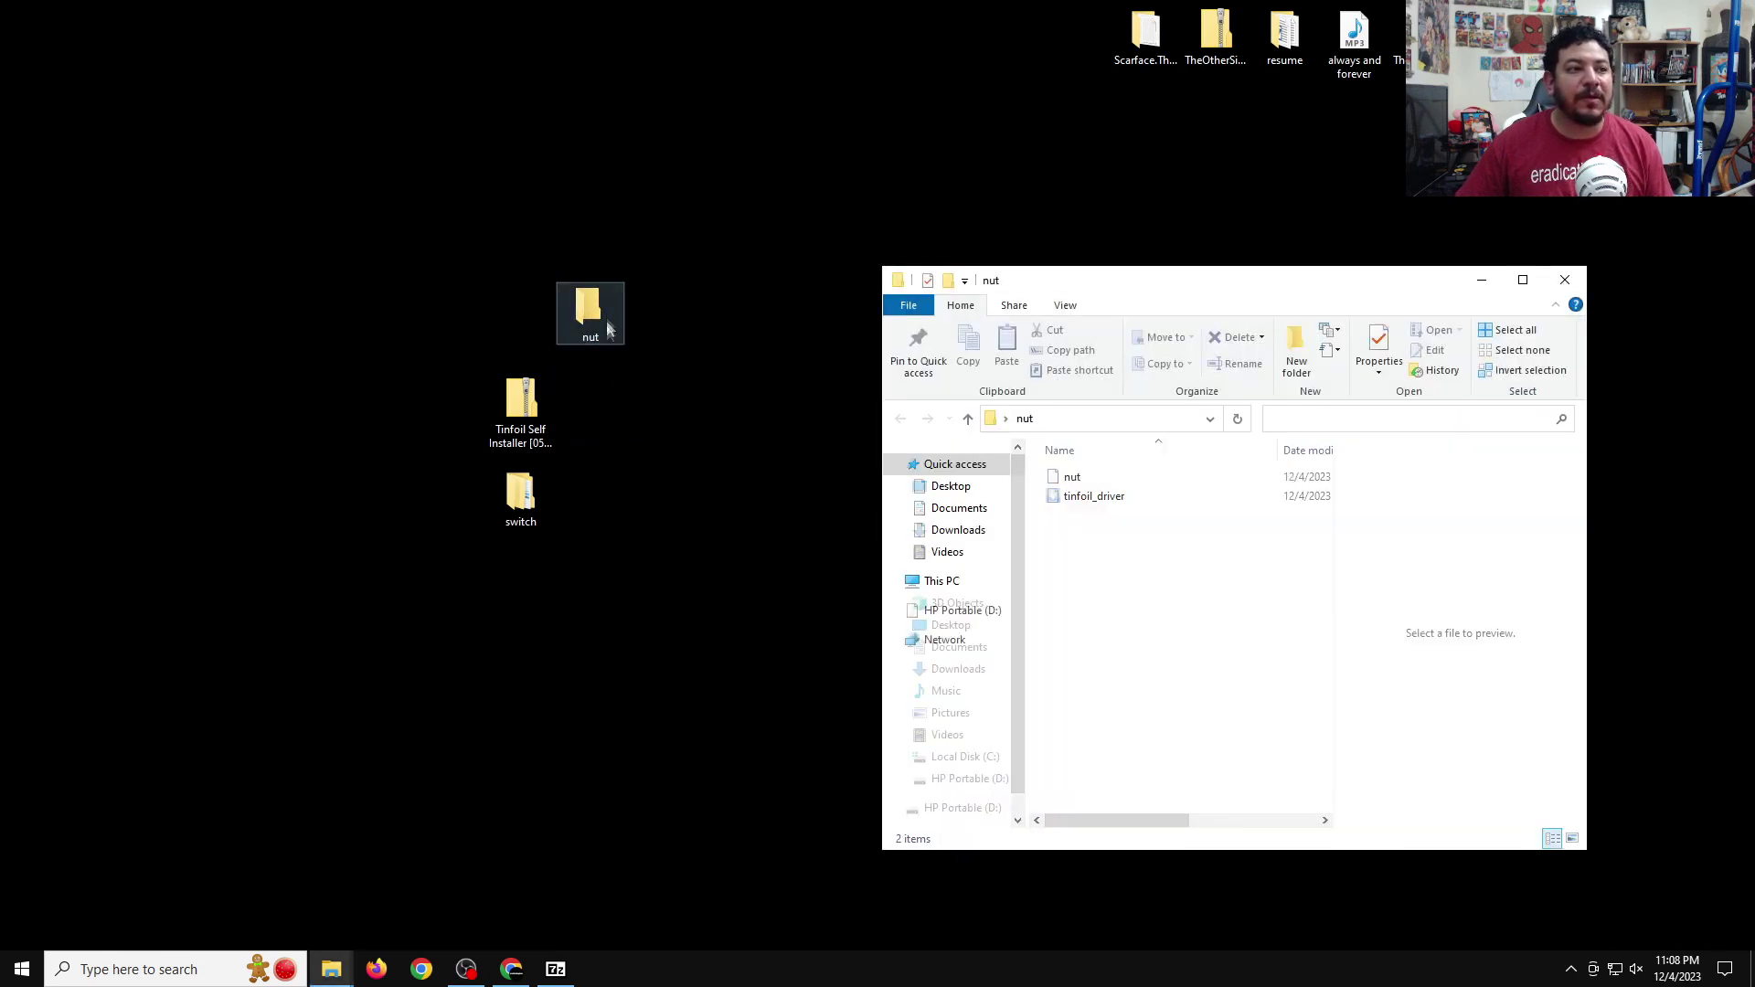
pyautogui.moveTo(1125, 289); pyautogui.dragTo(728, 224)
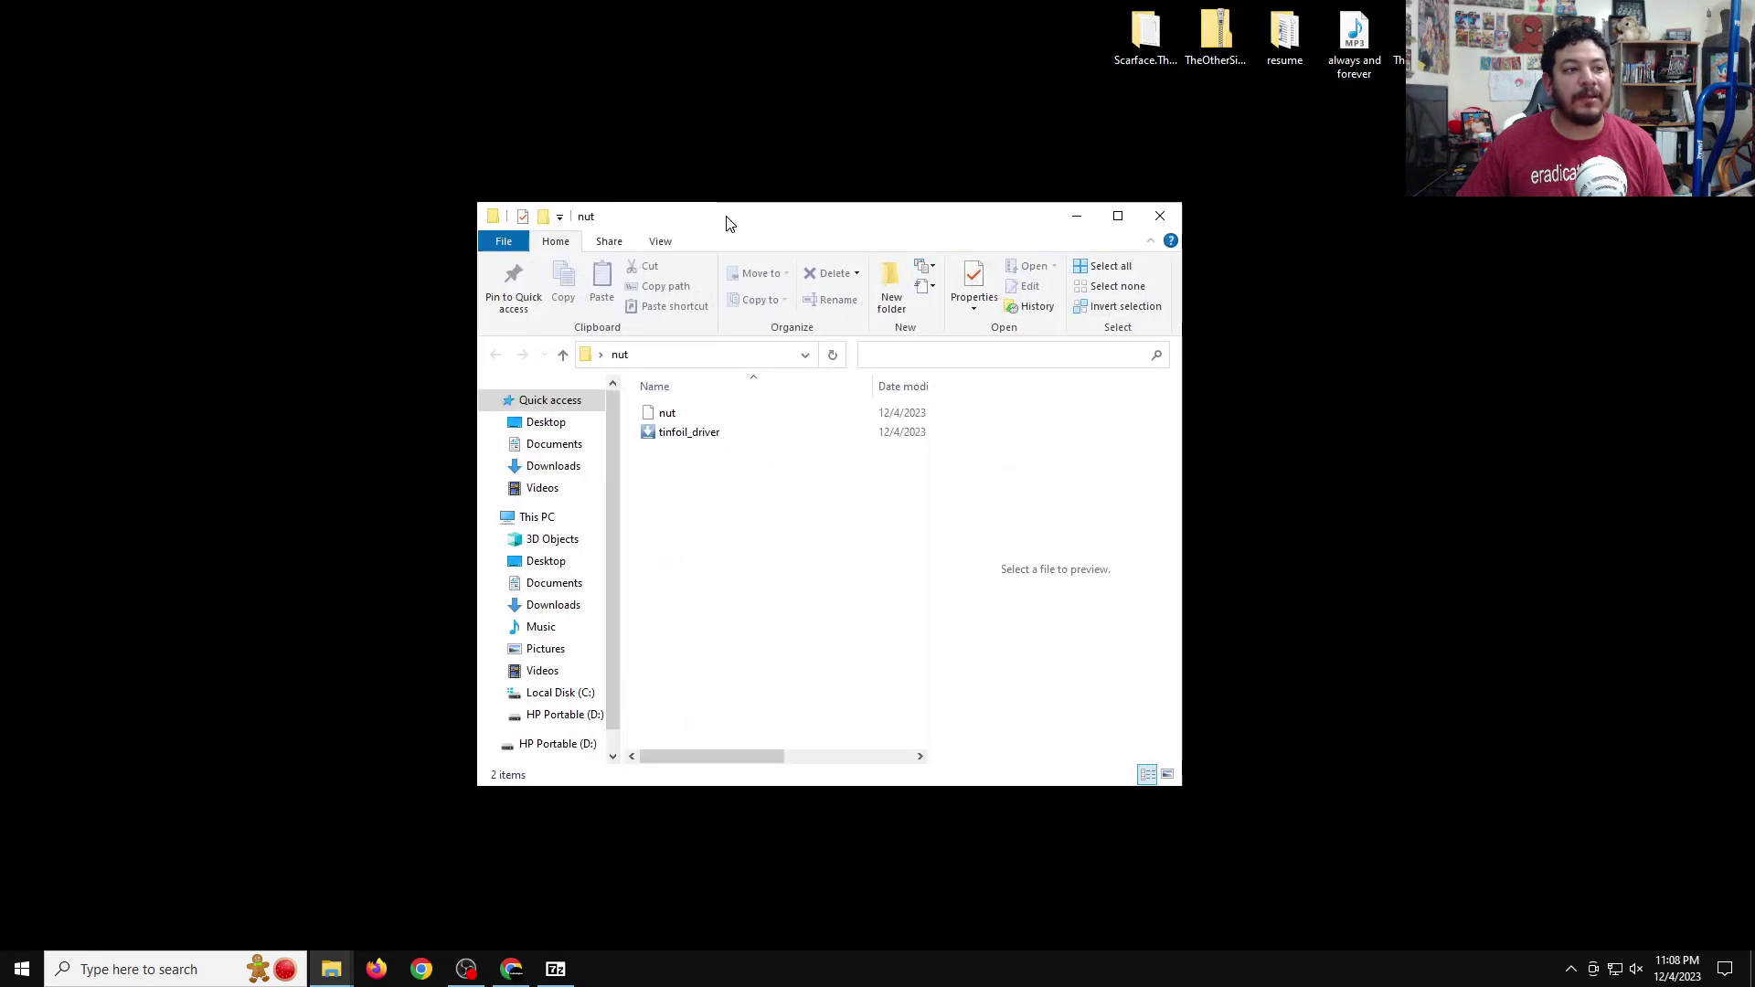
pyautogui.doubleClick(668, 416)
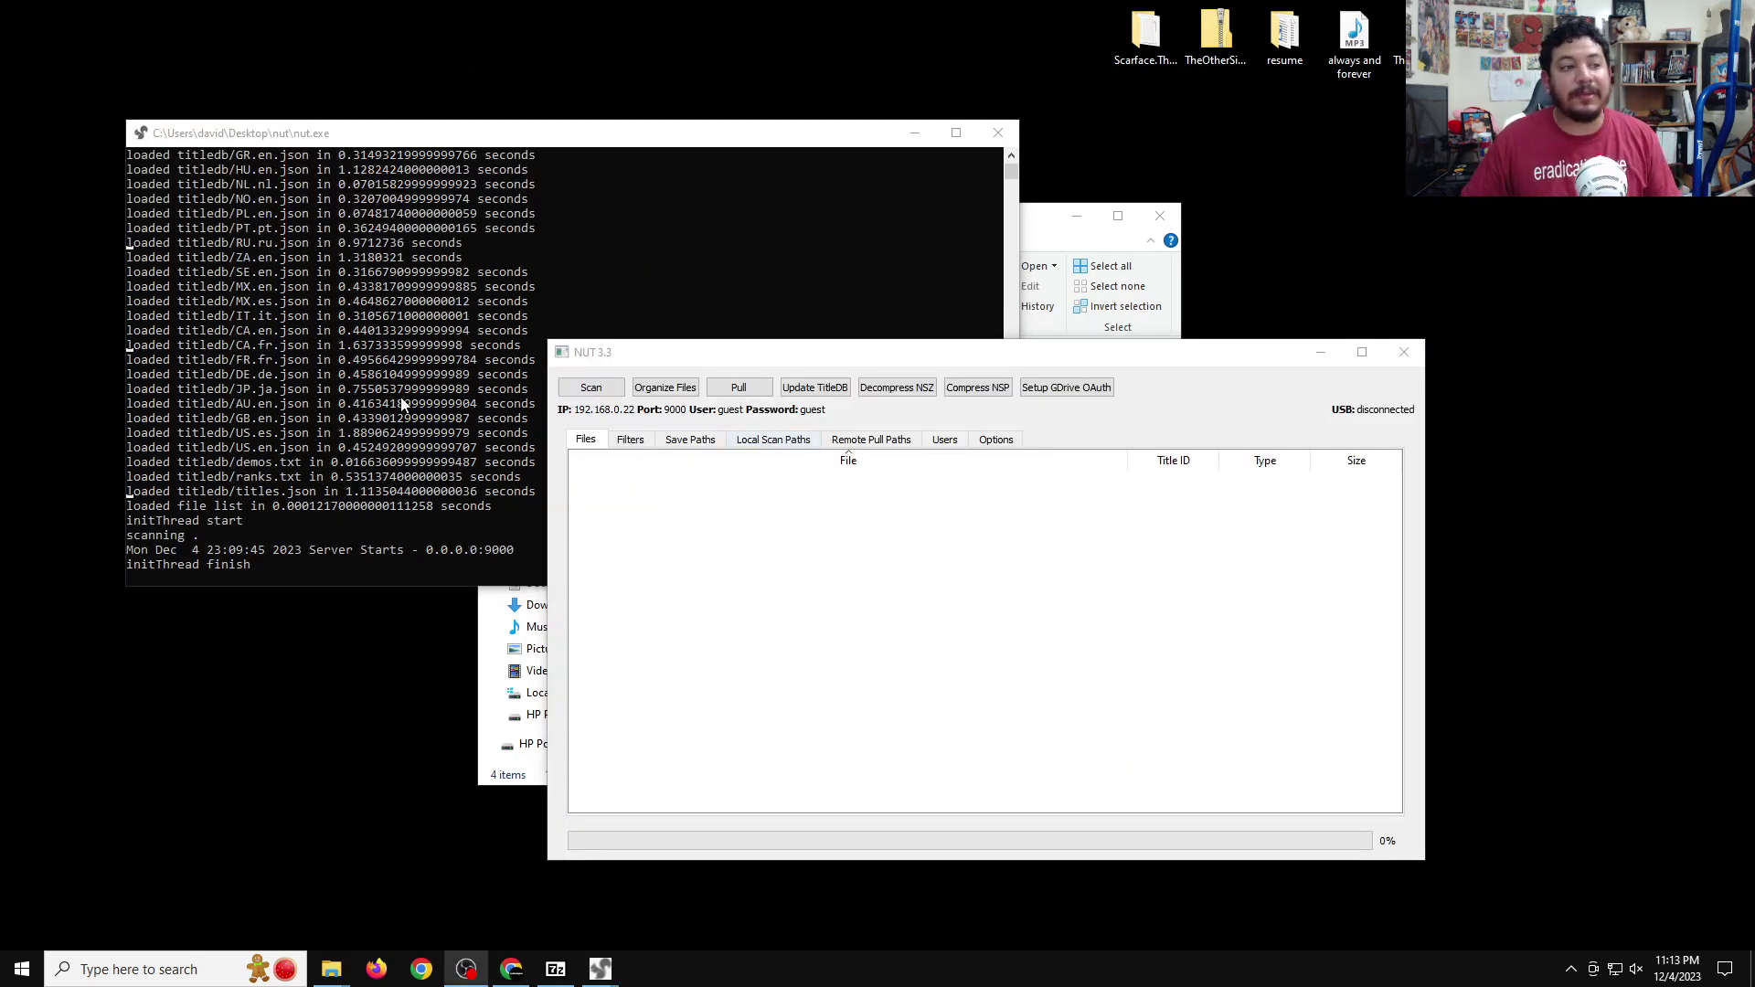
pyautogui.click(768, 368)
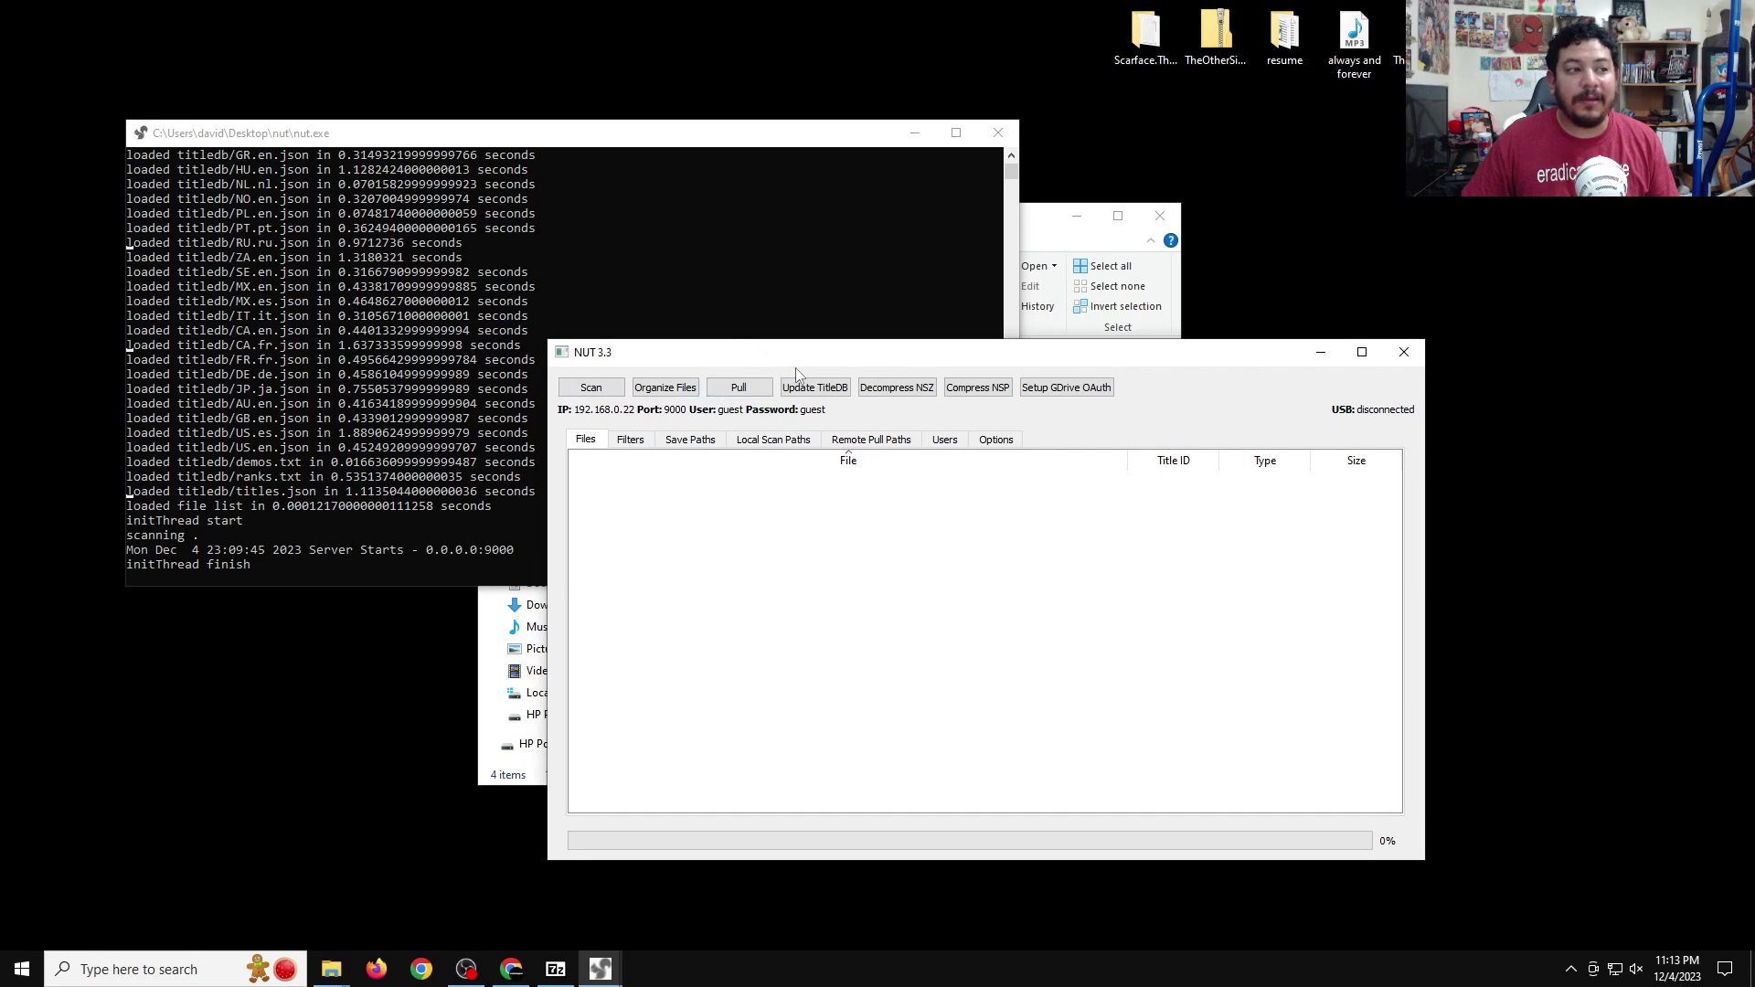
pyautogui.moveTo(875, 362)
pyautogui.mouseDown()
pyautogui.moveTo(873, 395)
pyautogui.moveTo(863, 373)
pyautogui.mouseUp()
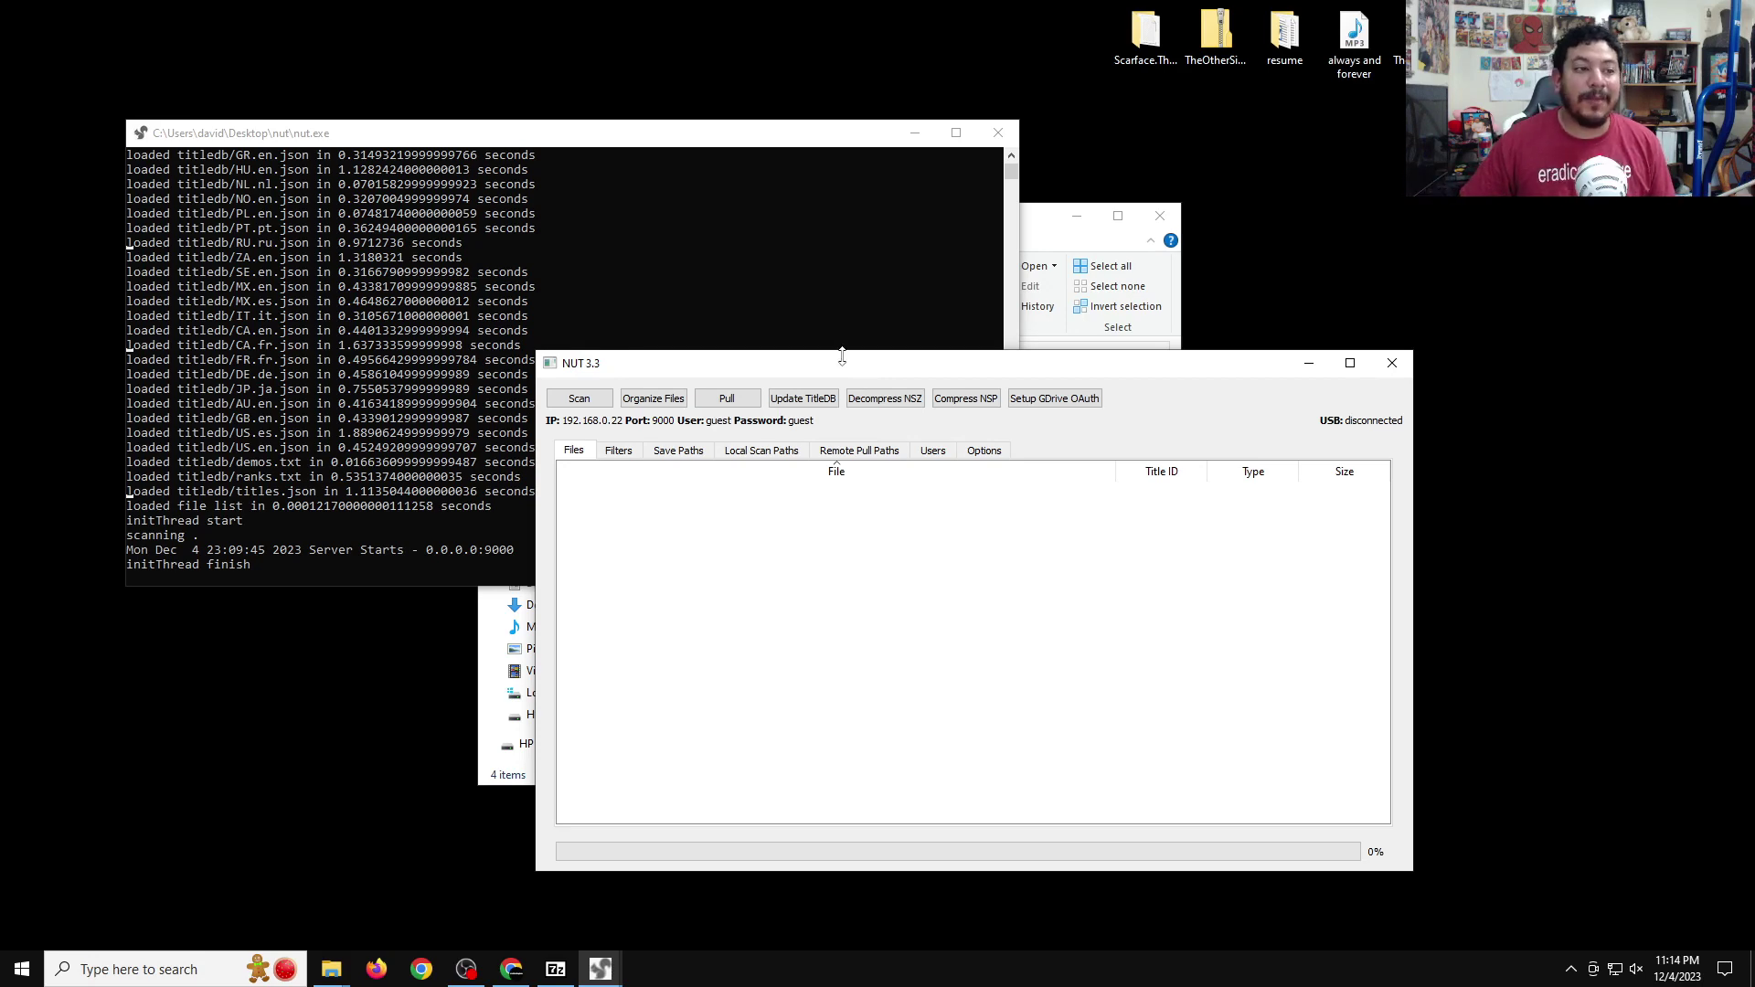
pyautogui.moveTo(796, 364); pyautogui.dragTo(820, 328)
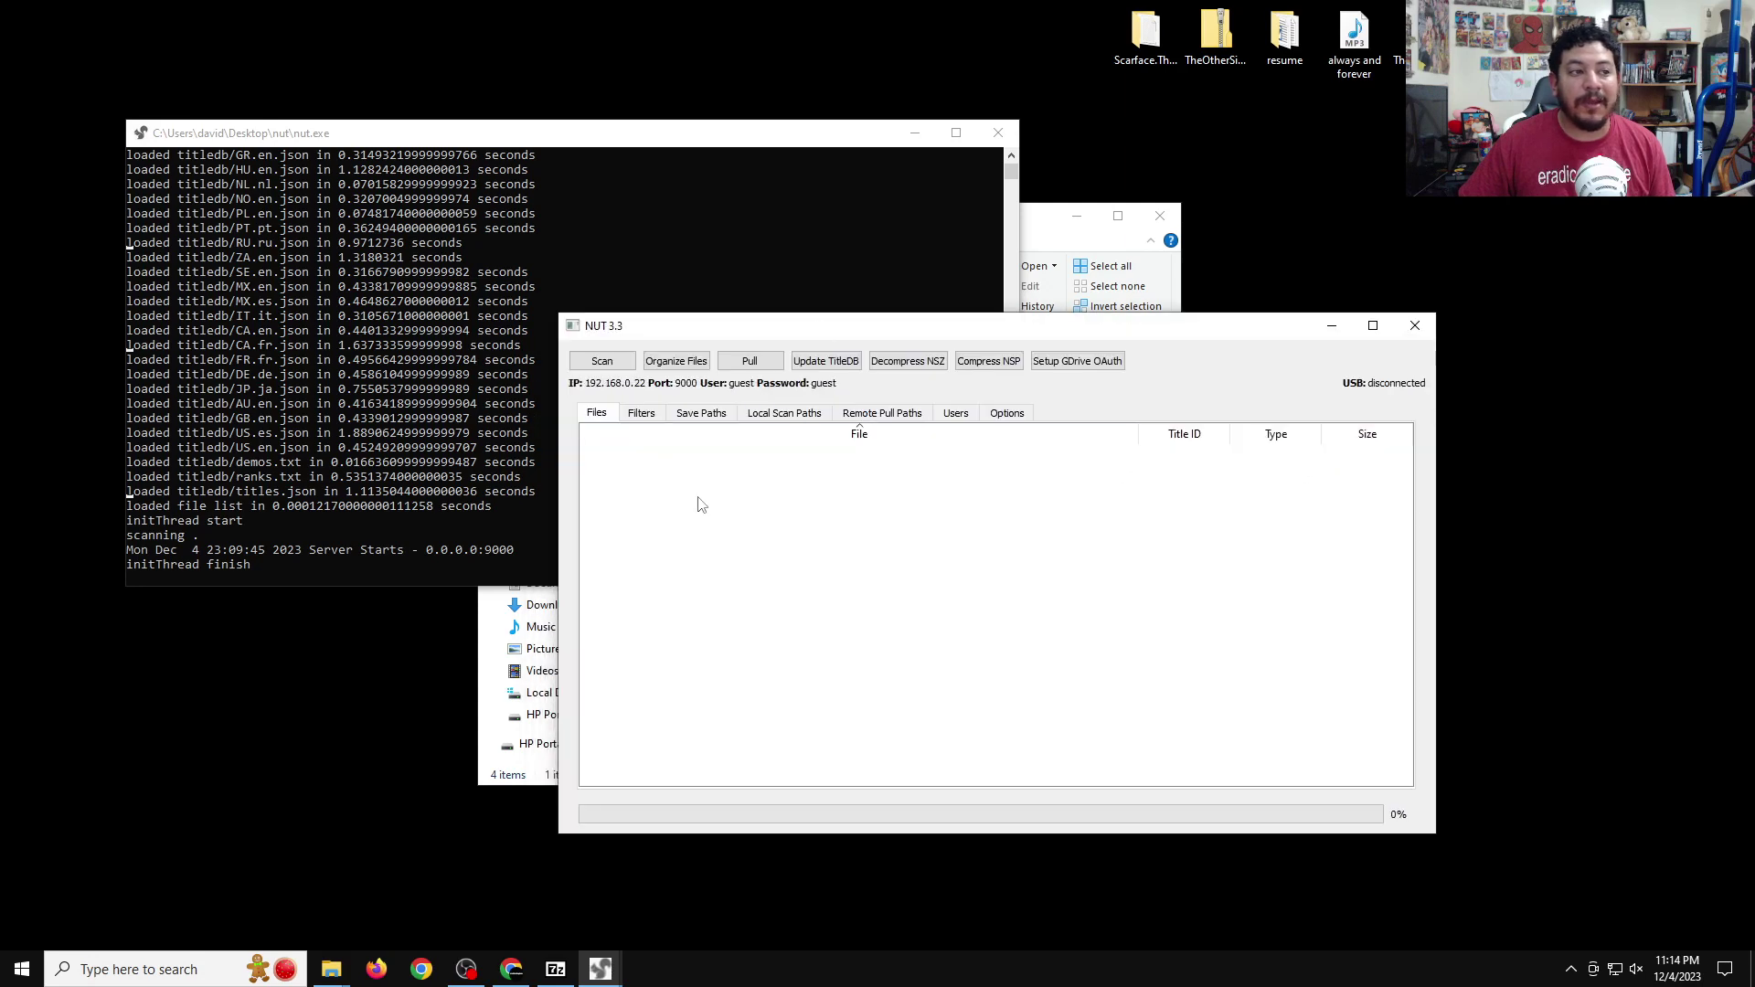
# Step: Set NUT's first local scan path to the nsp folder on the HP Portable (D:) drive
pyautogui.click(785, 418)
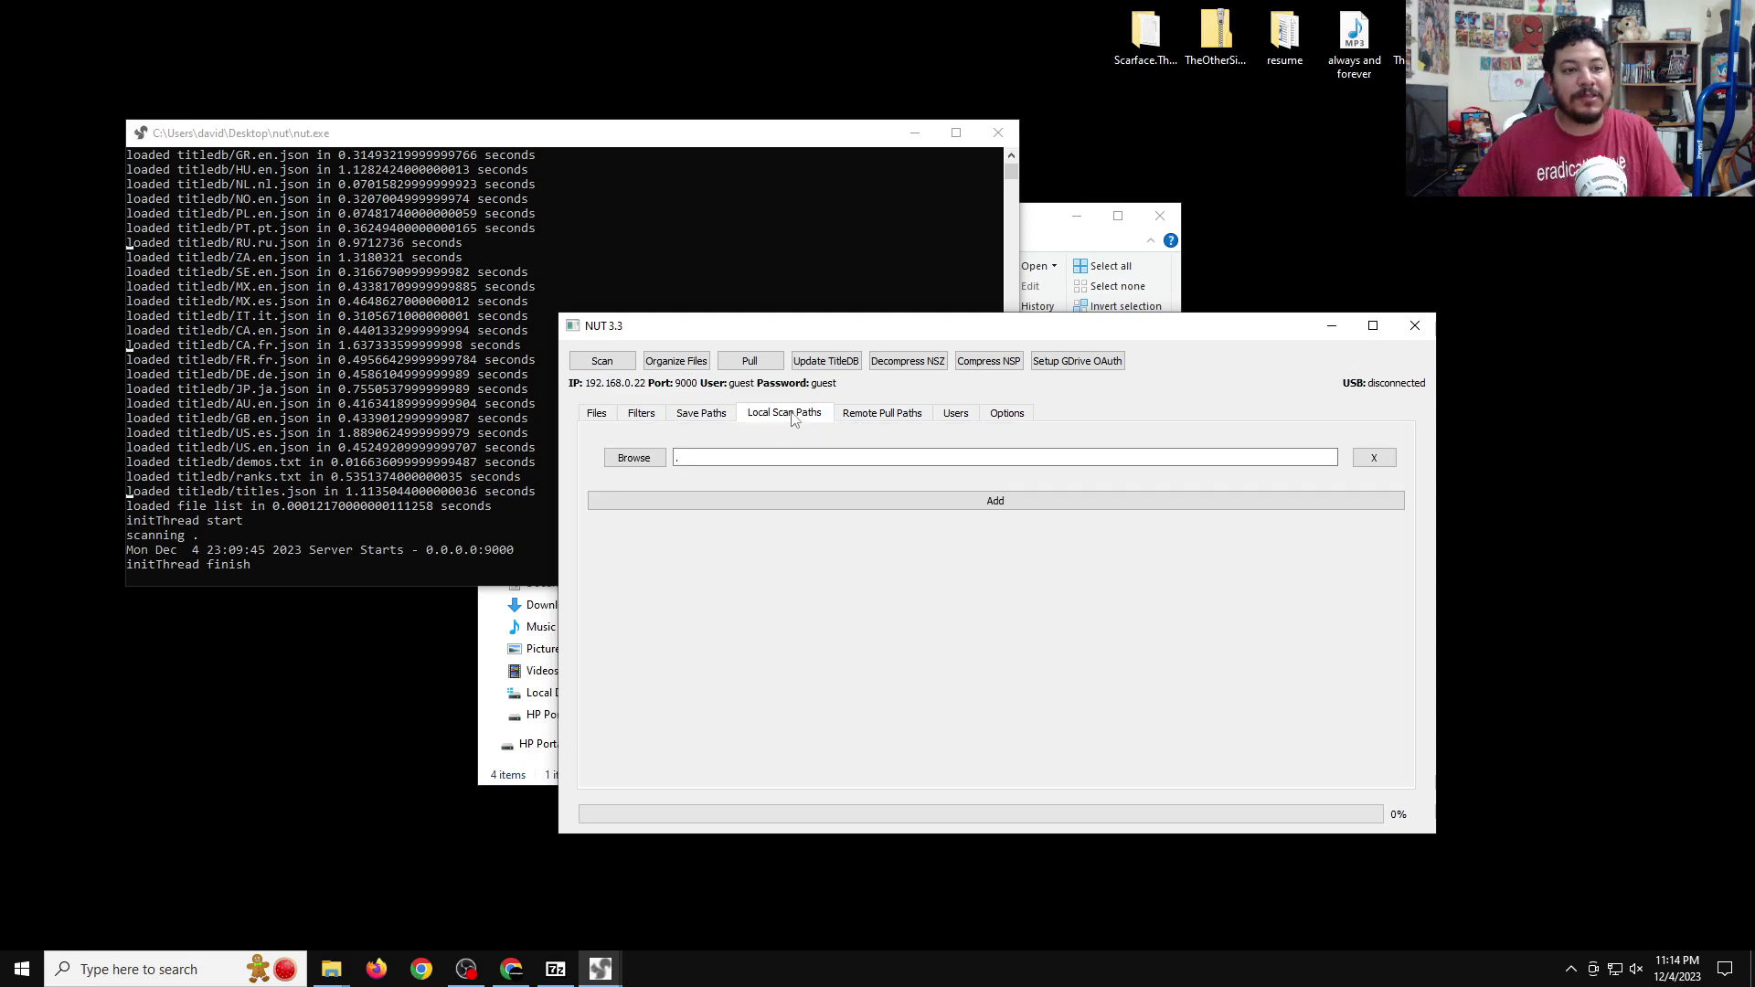
pyautogui.click(635, 459)
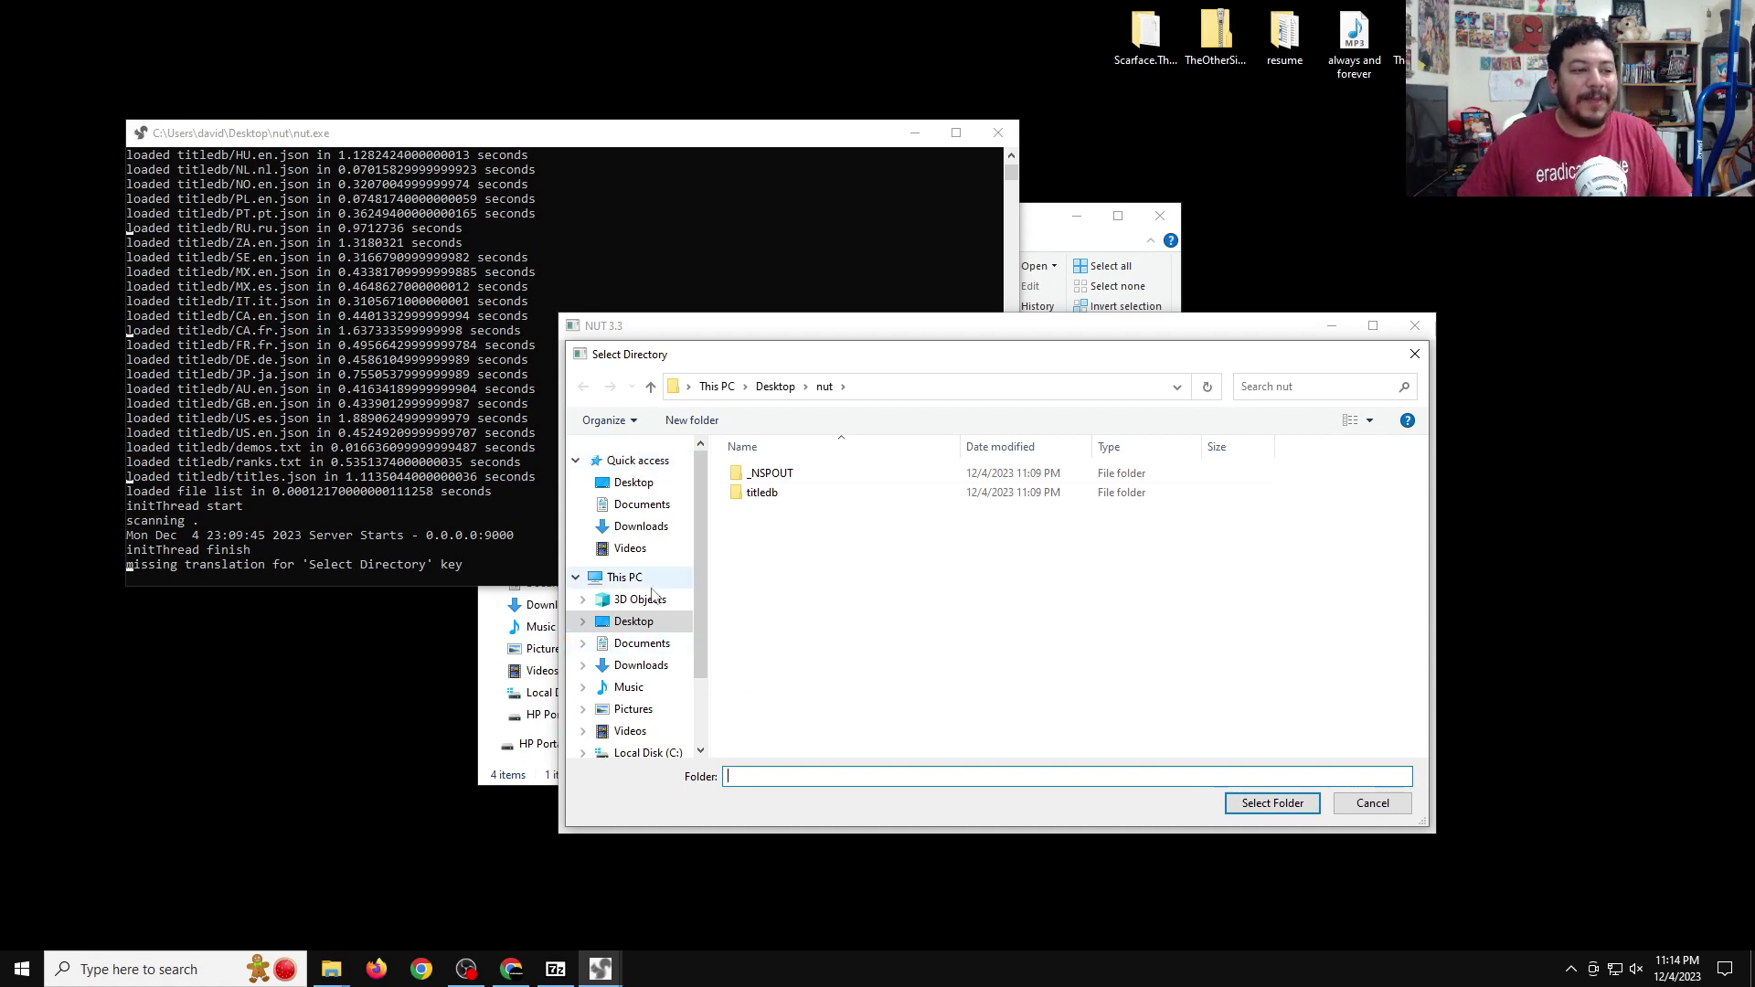
pyautogui.scroll(-2, 657, 651)
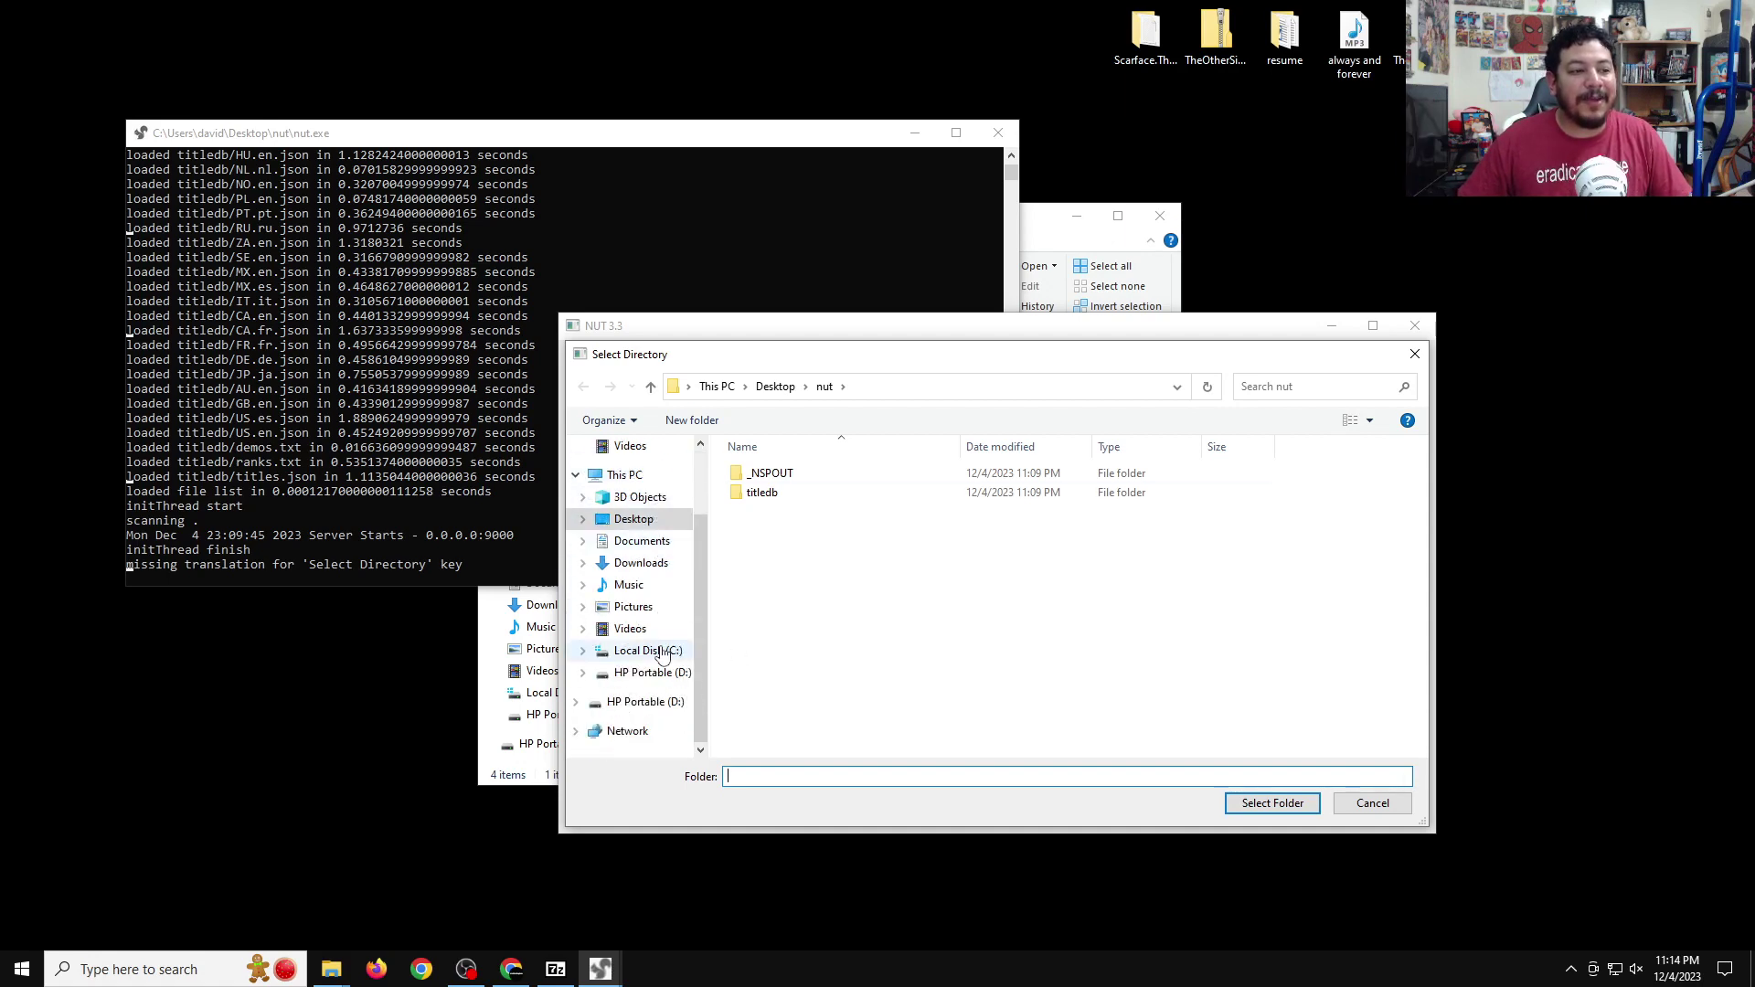
pyautogui.click(625, 682)
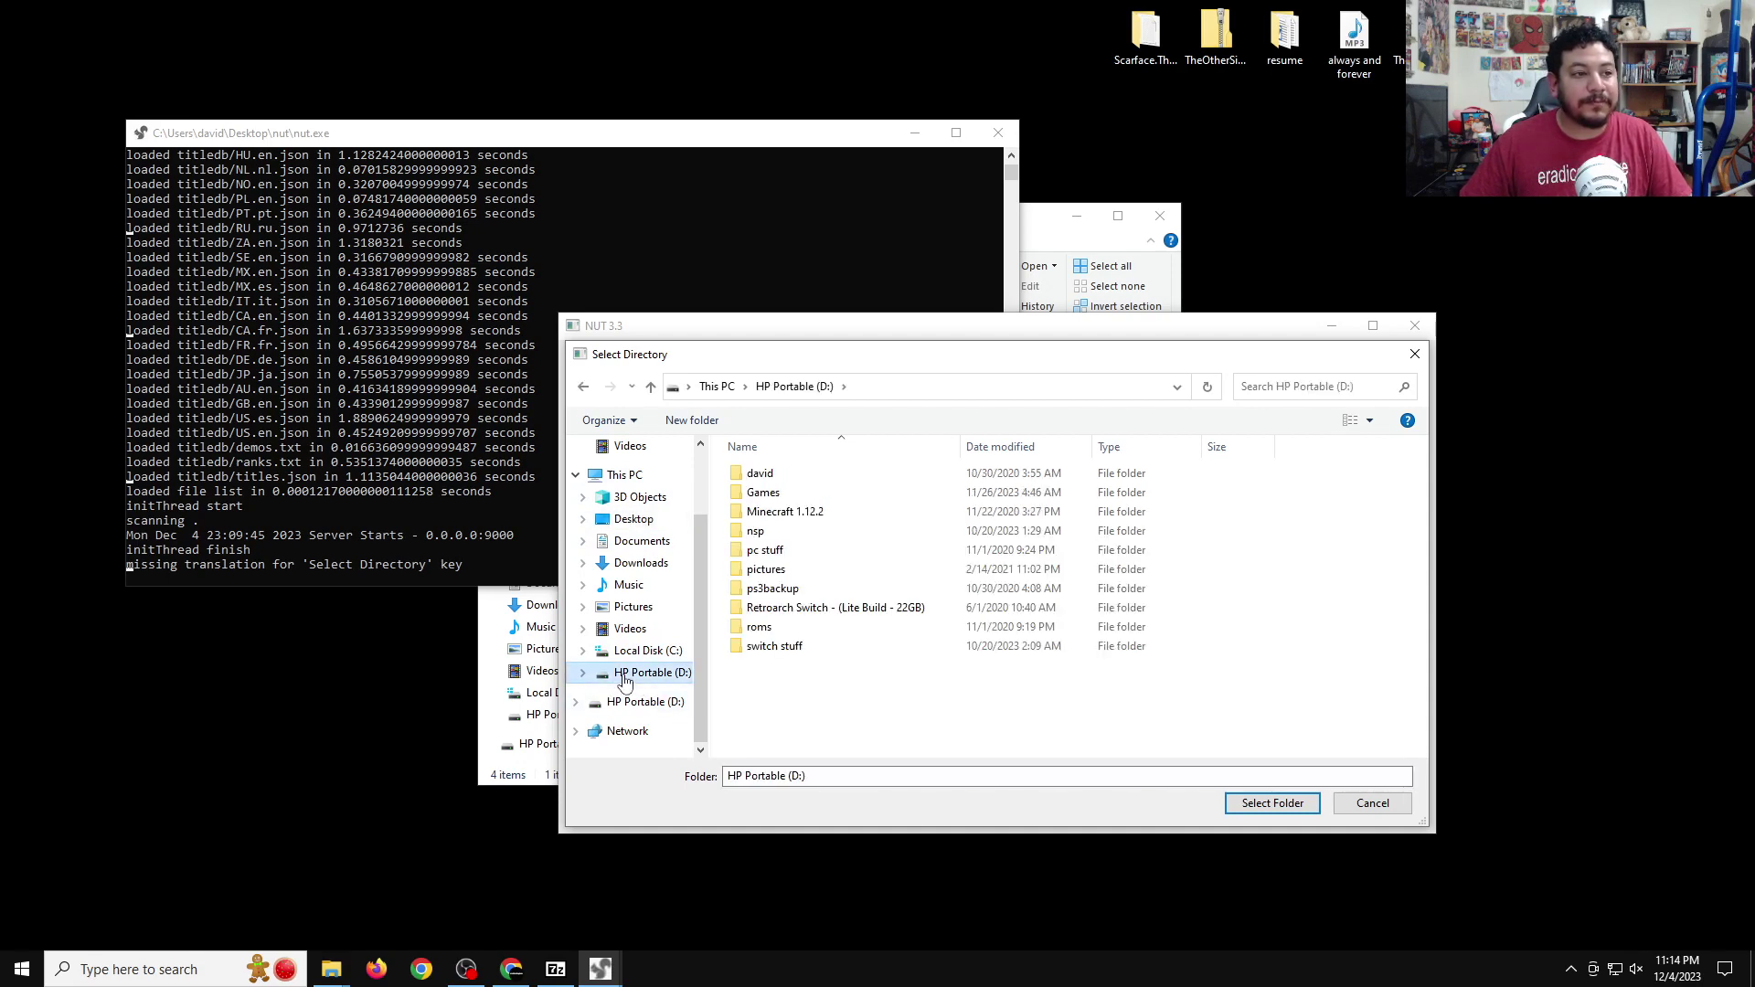
pyautogui.doubleClick(758, 533)
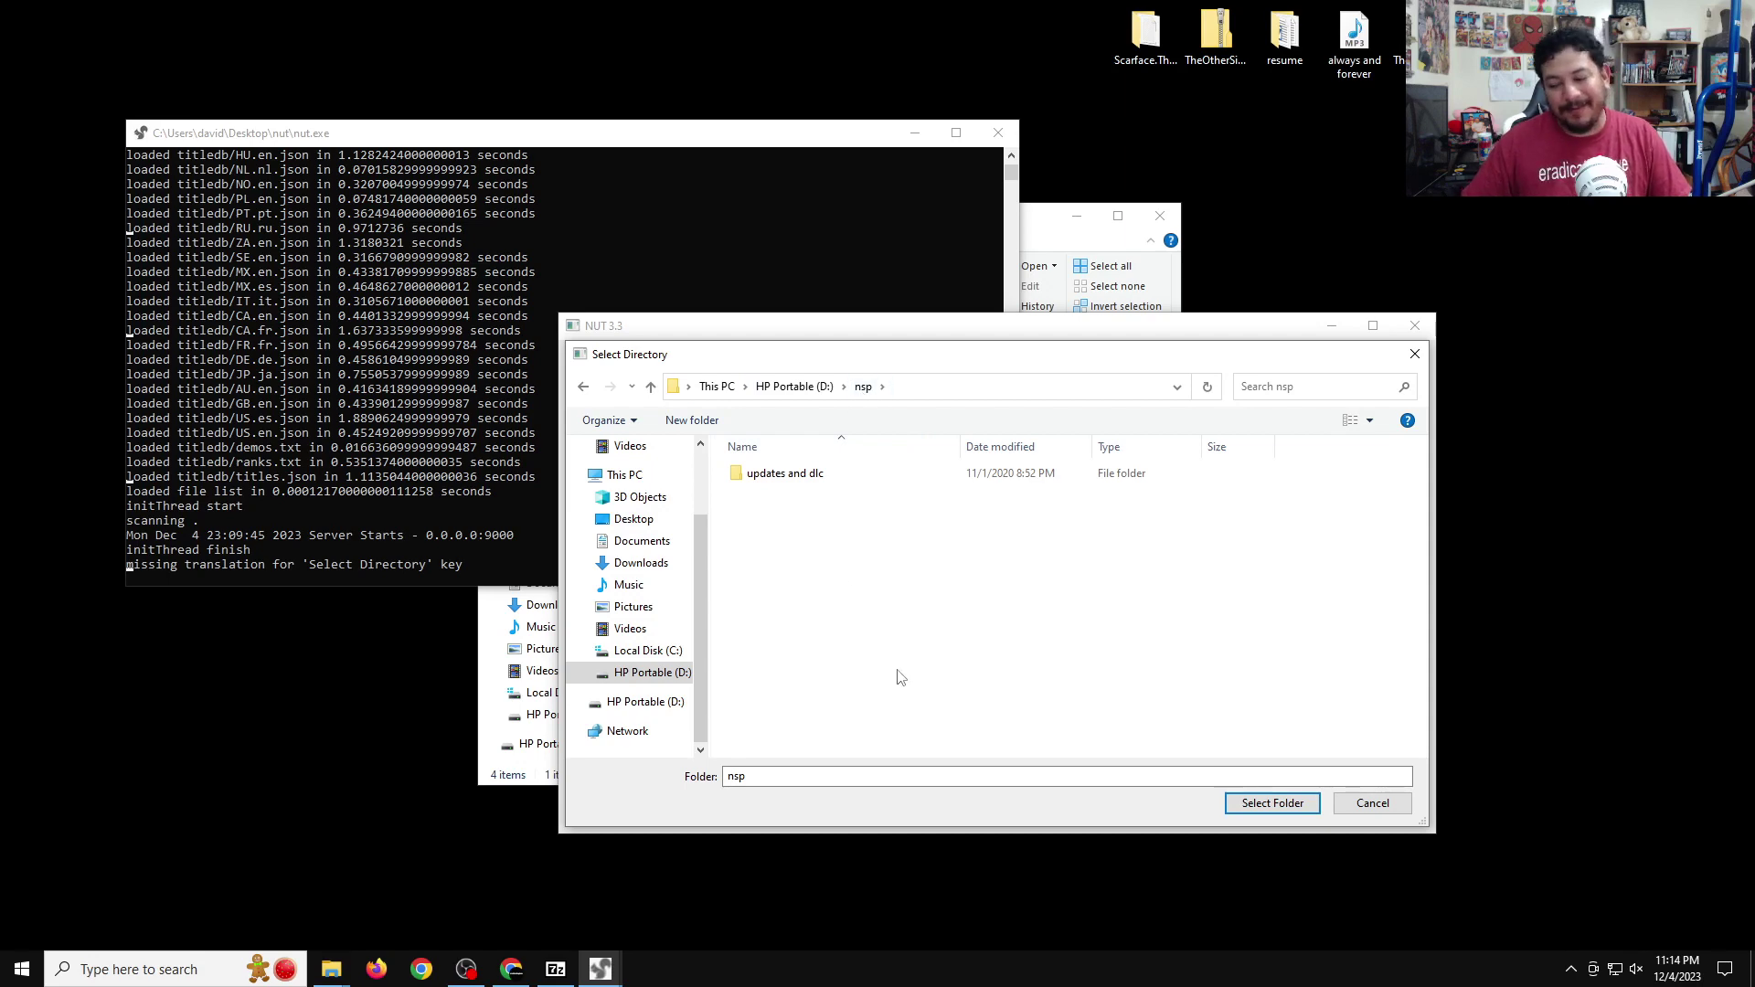
pyautogui.click(1271, 805)
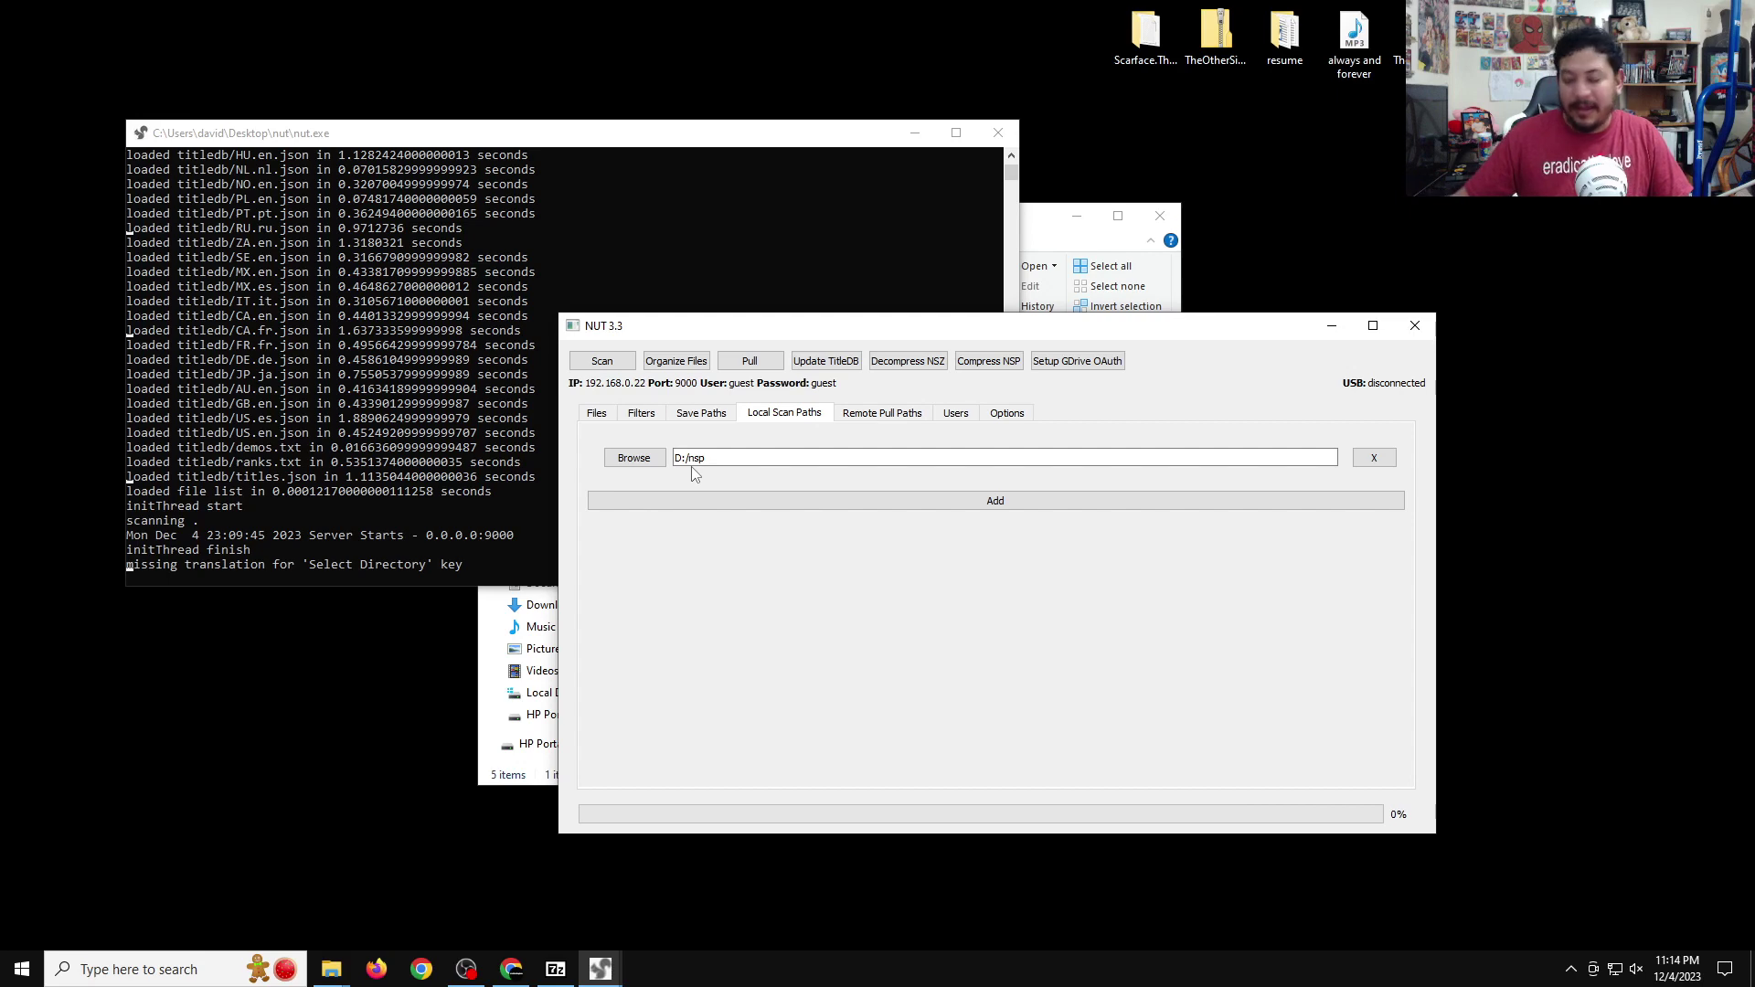
# Step: Add a second local scan path in NUT pointing to the updates and dlc folder inside D:/nsp
pyautogui.click(987, 505)
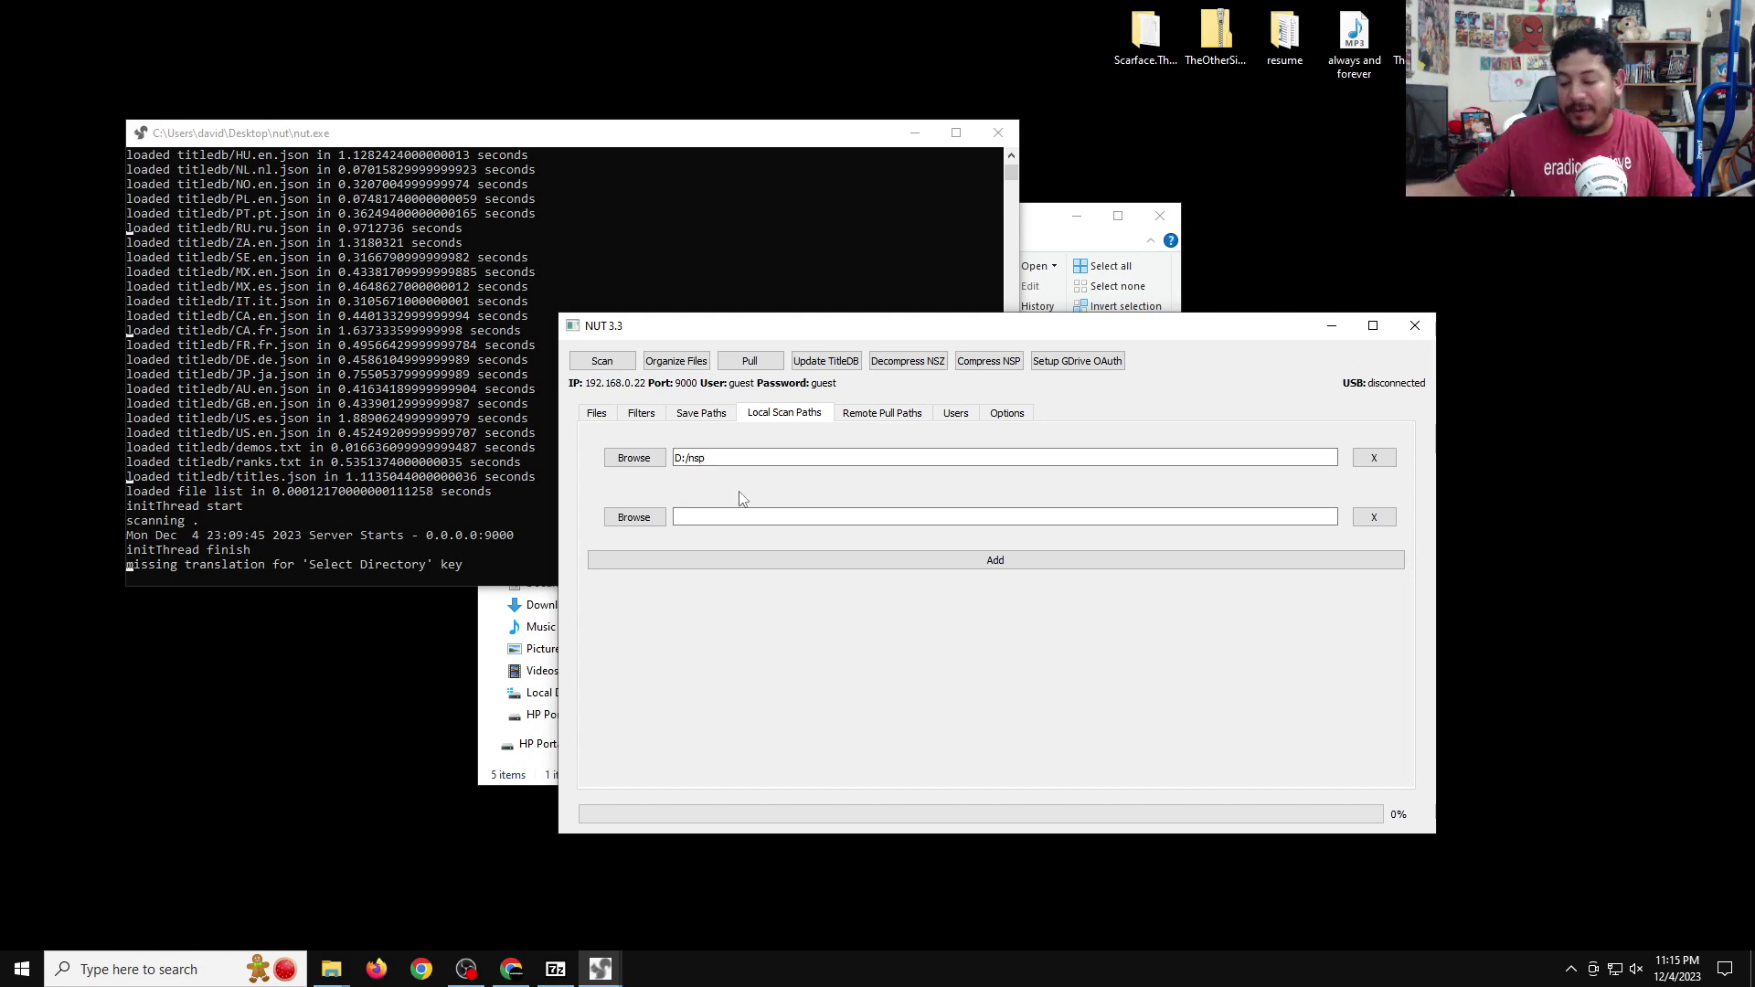
pyautogui.click(638, 517)
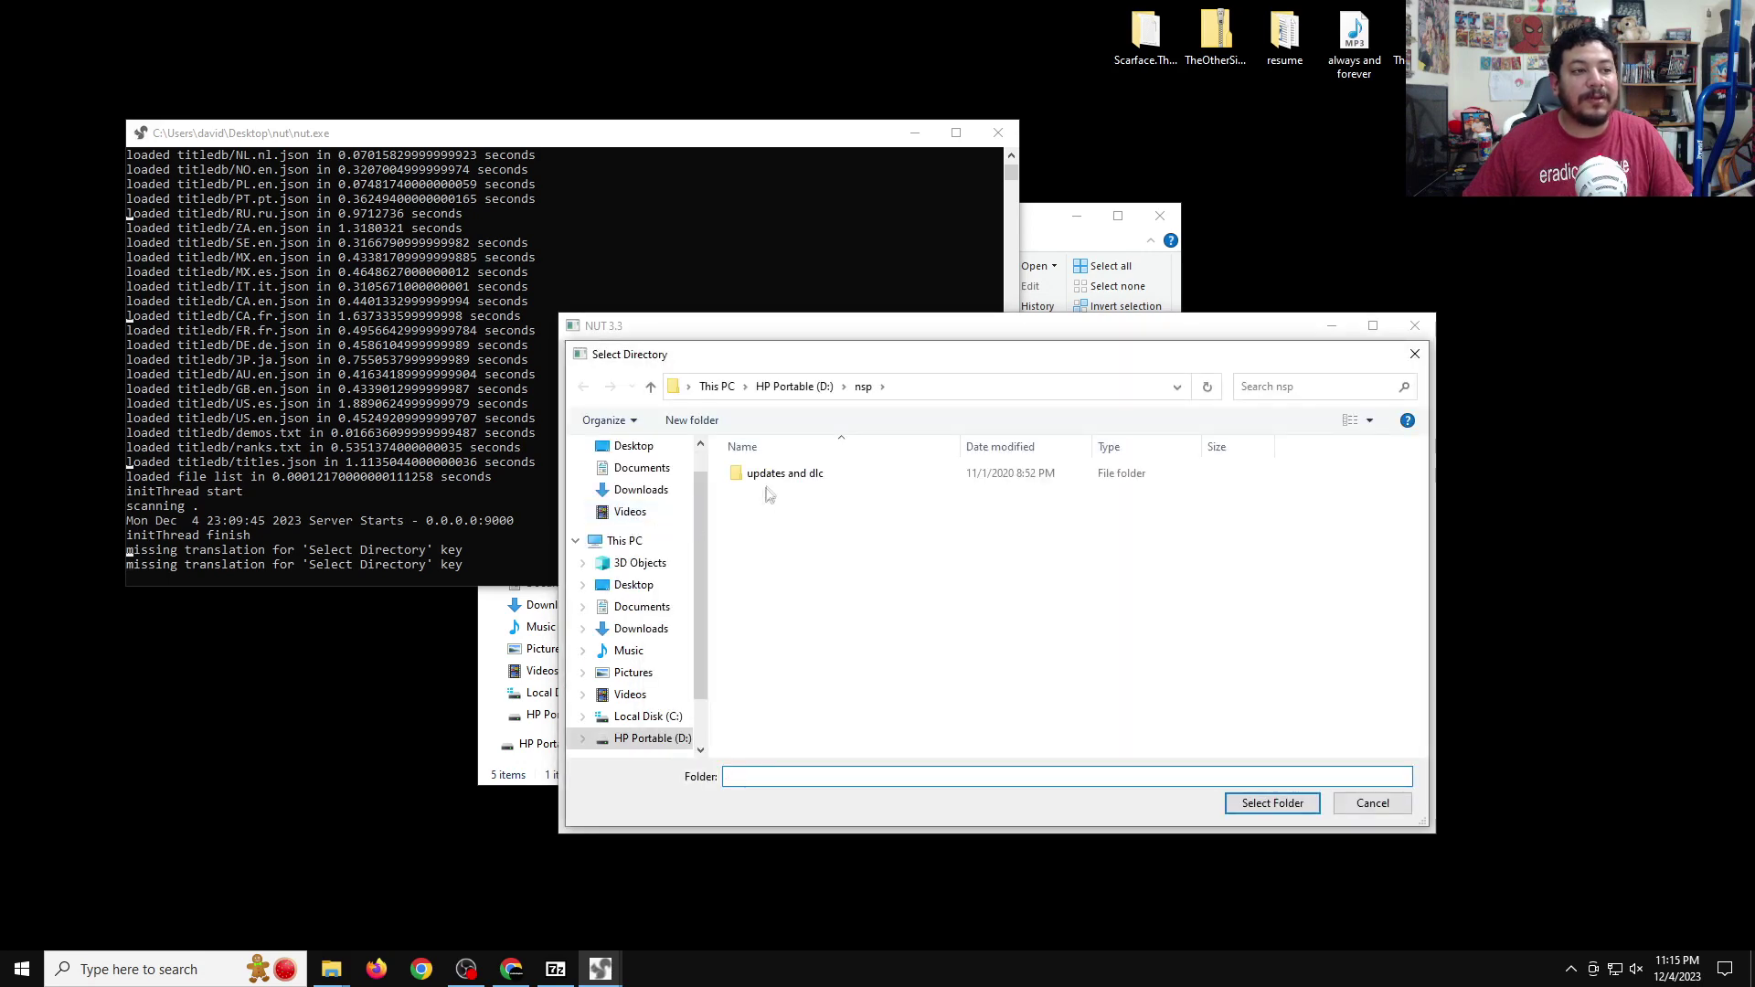
pyautogui.doubleClick(782, 479)
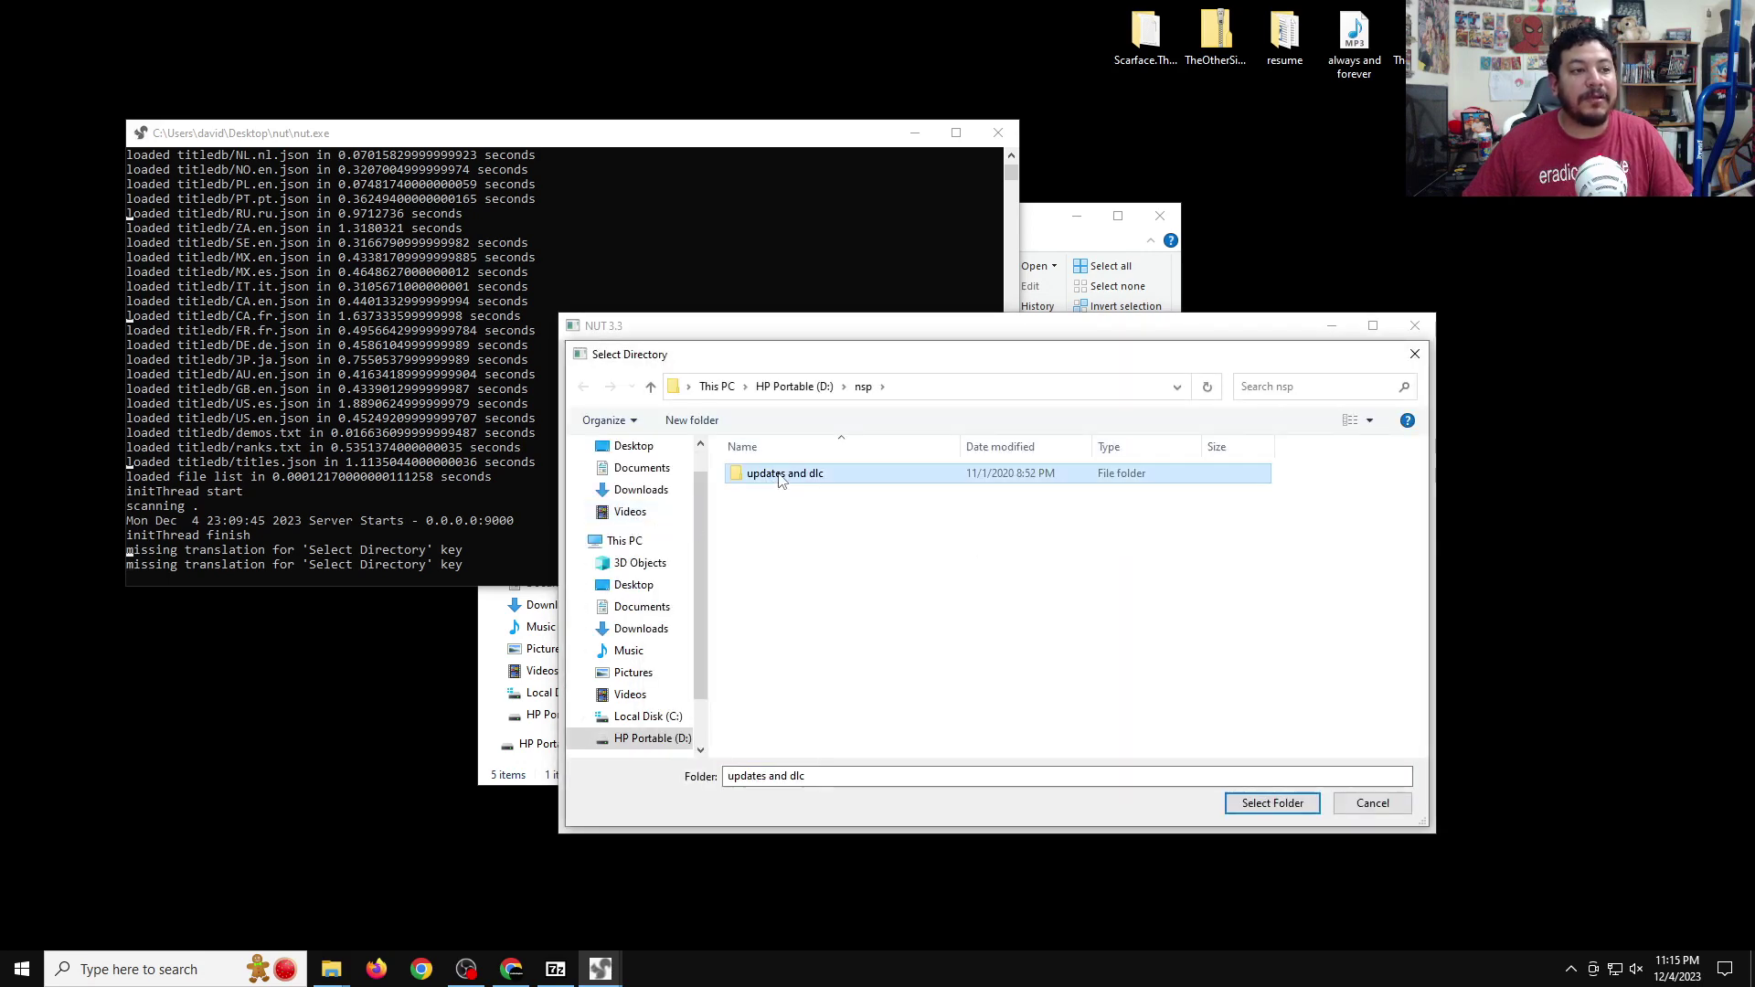
pyautogui.click(1273, 803)
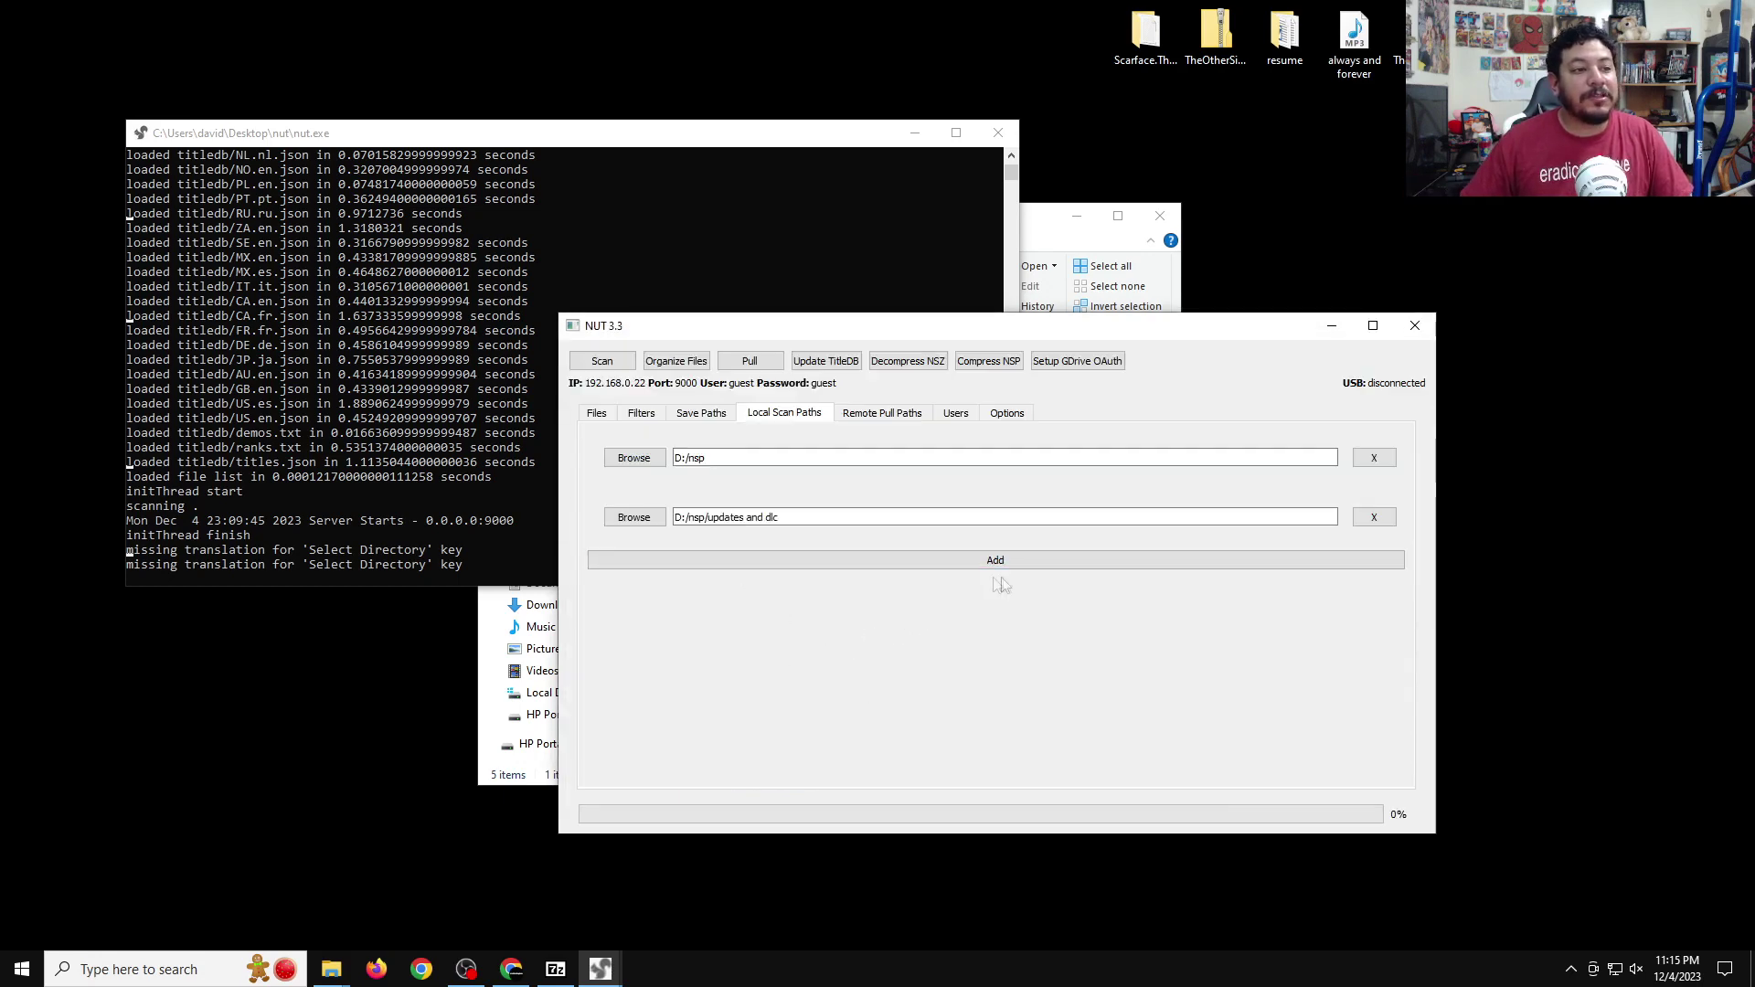
# Step: Scan the configured local paths and review the resulting file list of base games, updates and DLC
pyautogui.click(595, 412)
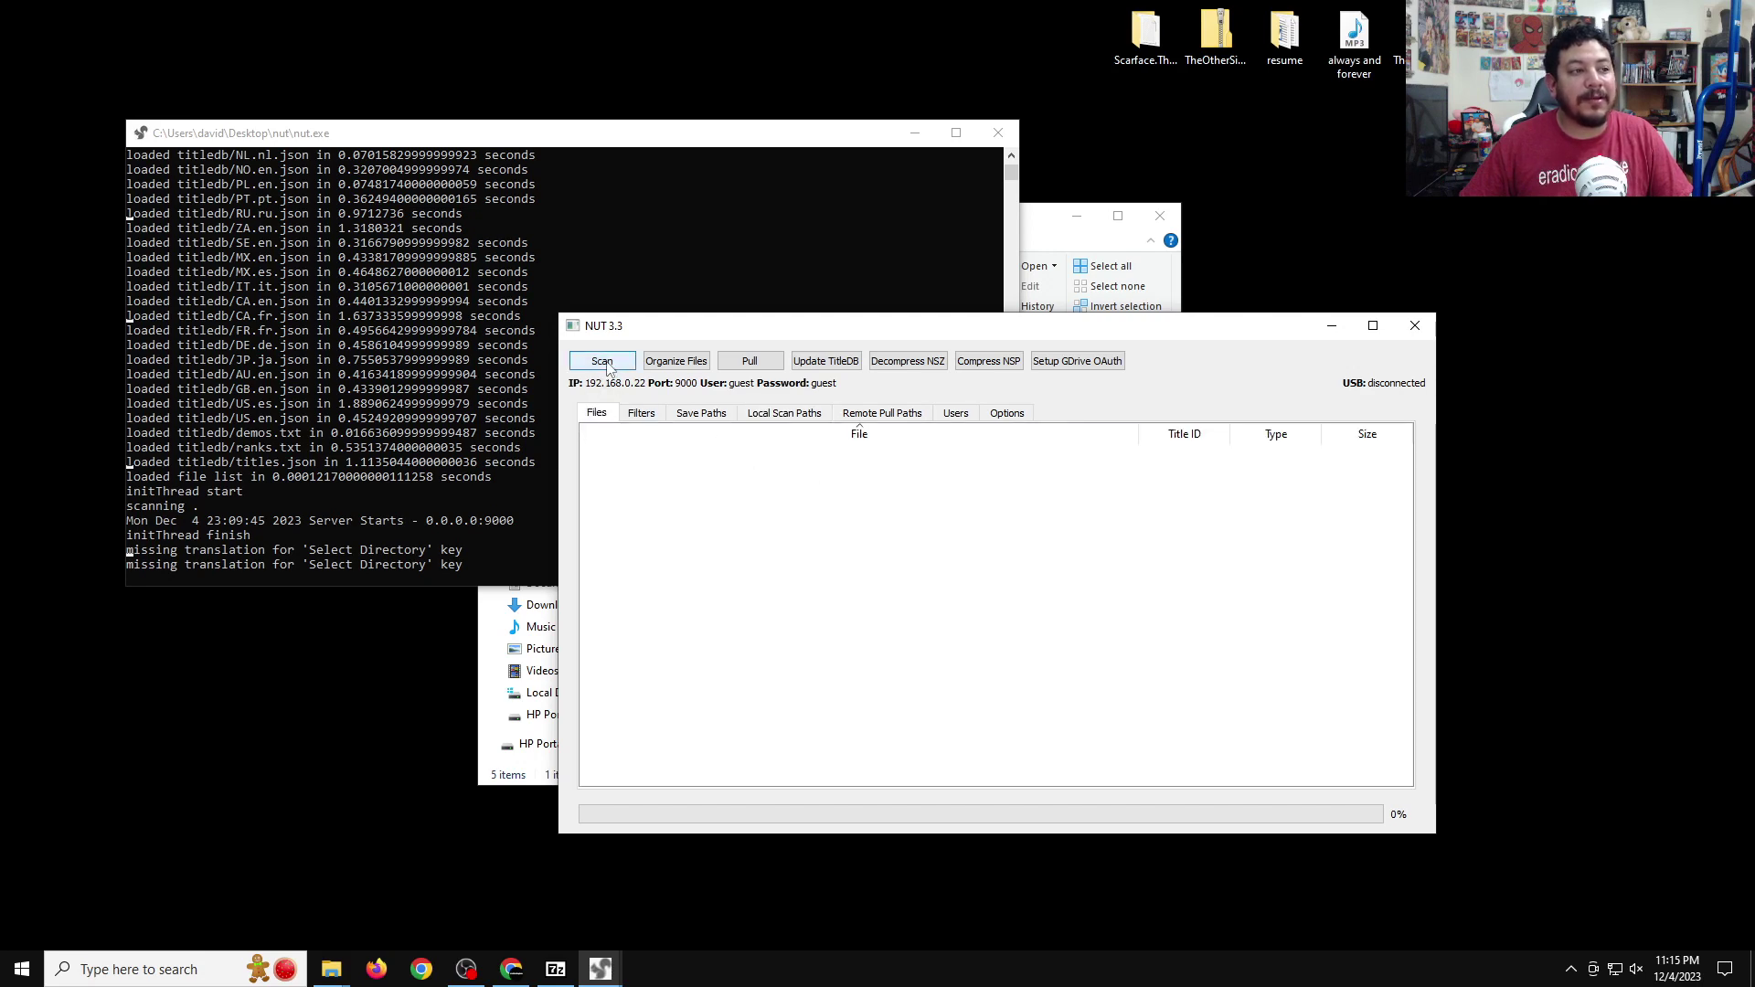
pyautogui.click(607, 363)
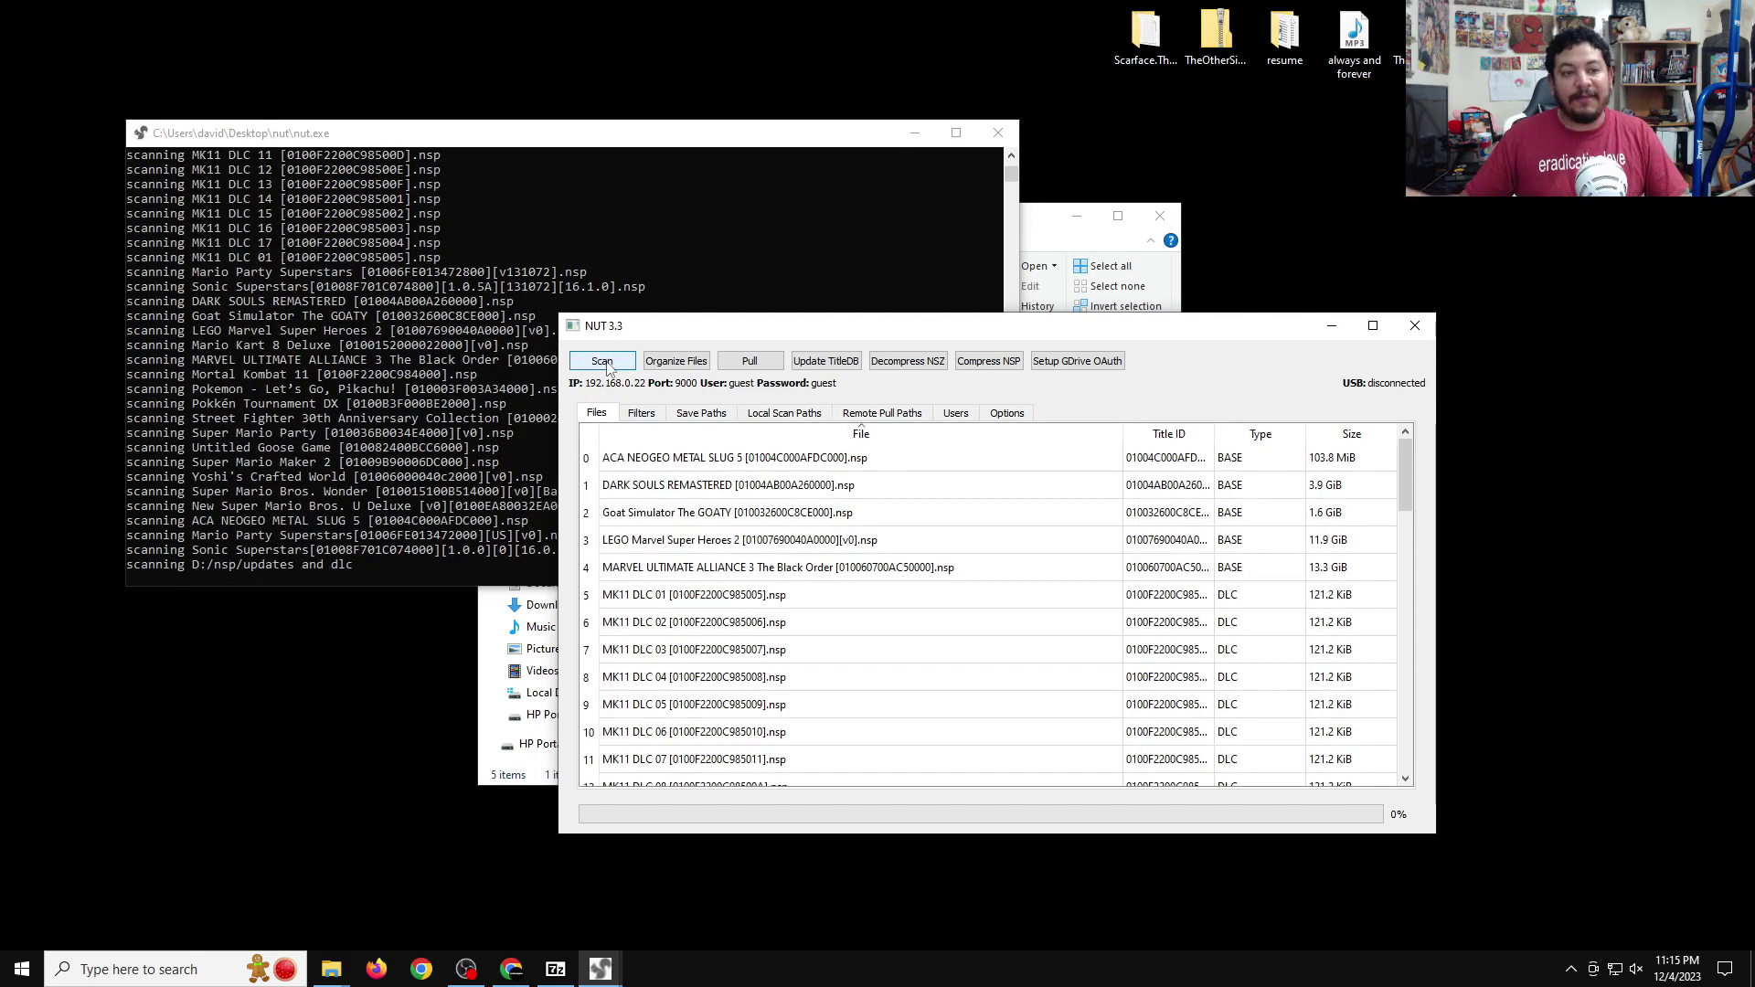
pyautogui.scroll(-2, 876, 576)
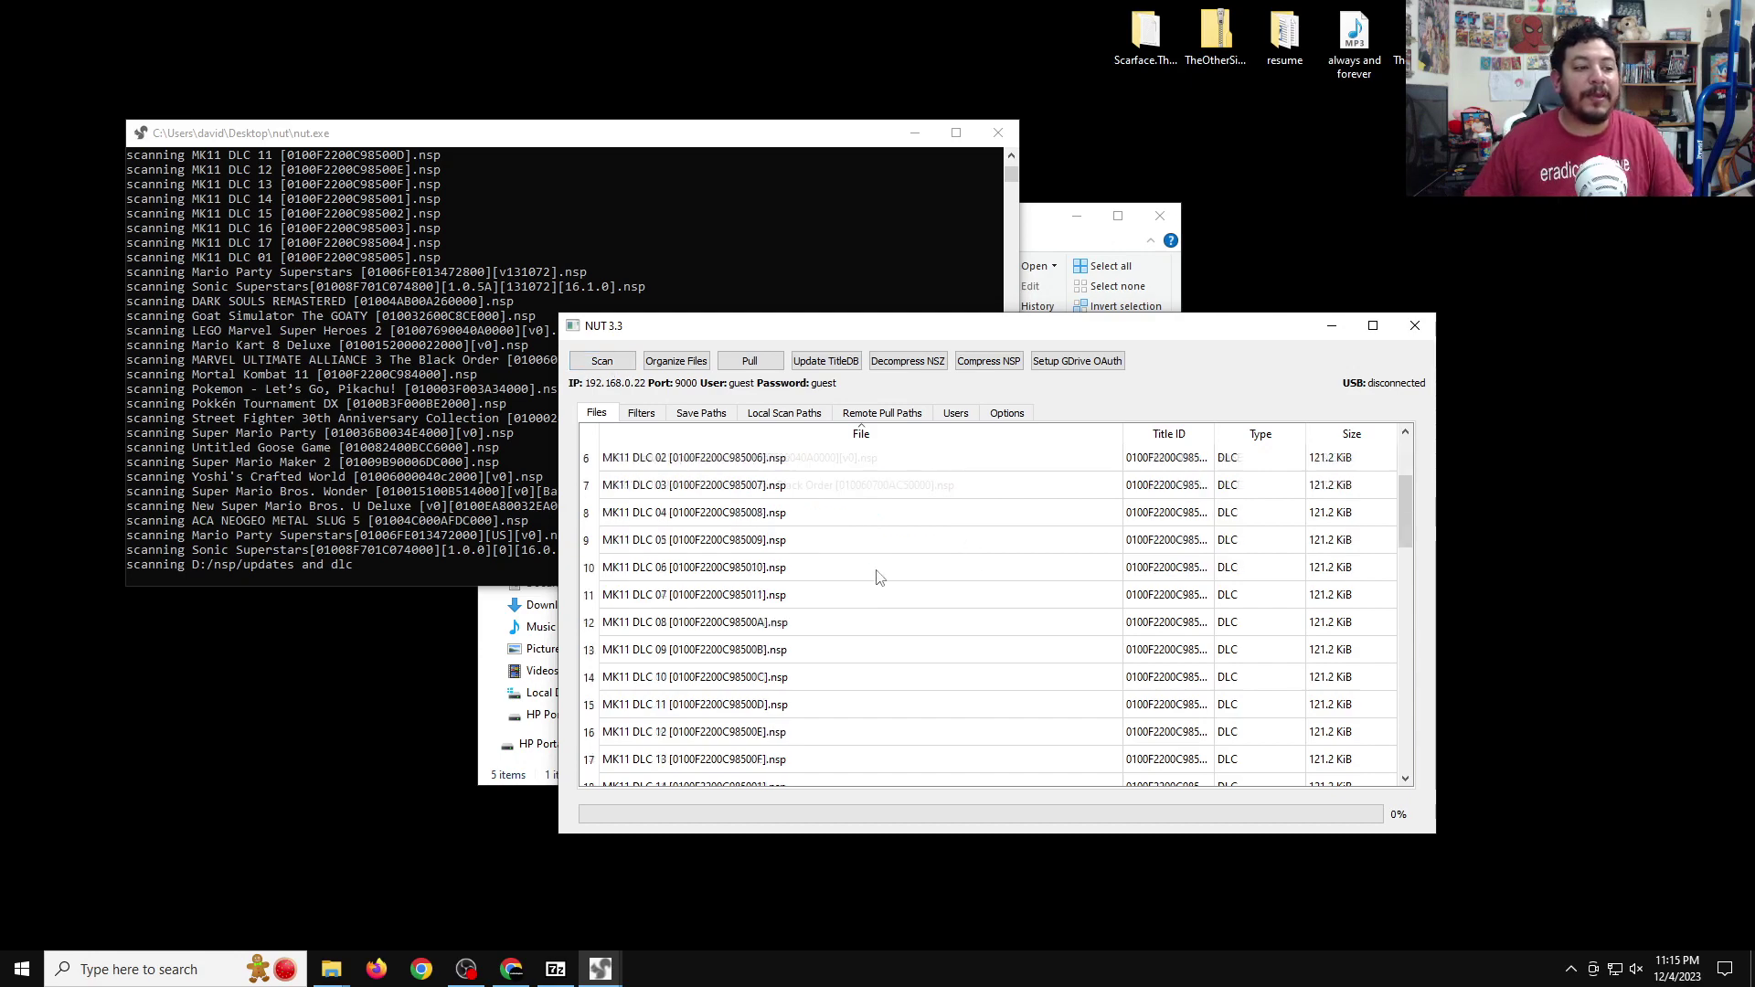
pyautogui.scroll(-8, 878, 576)
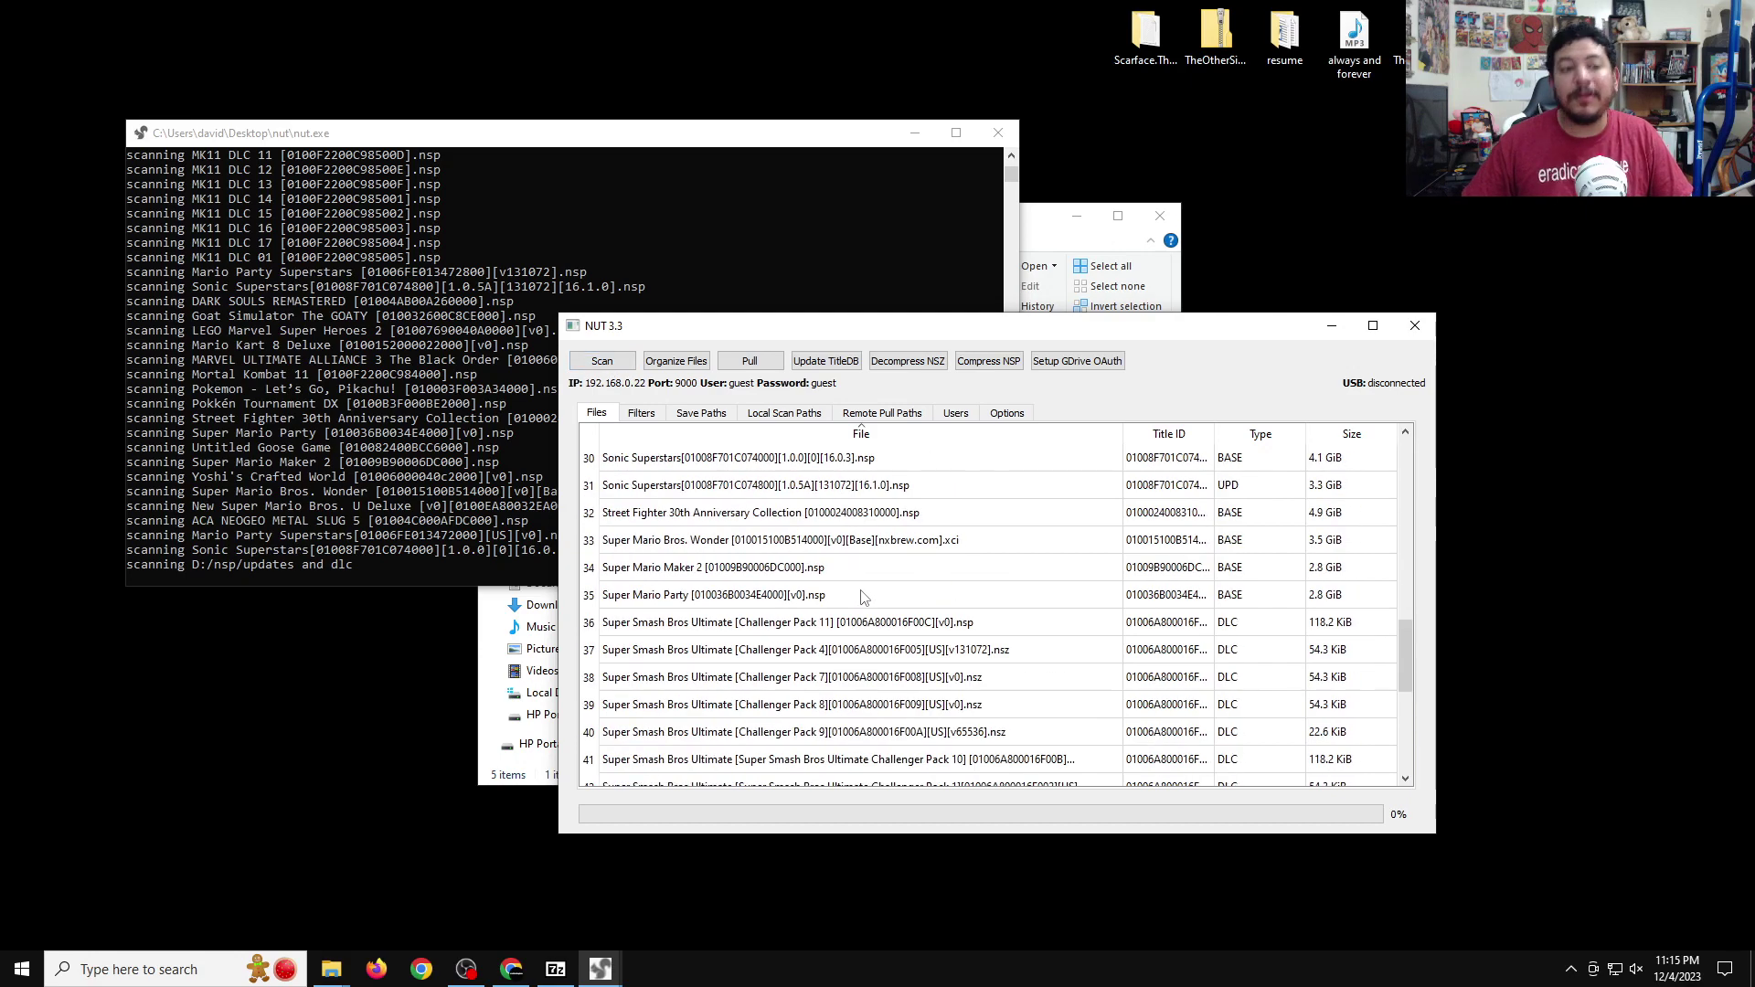
pyautogui.scroll(-4, 862, 597)
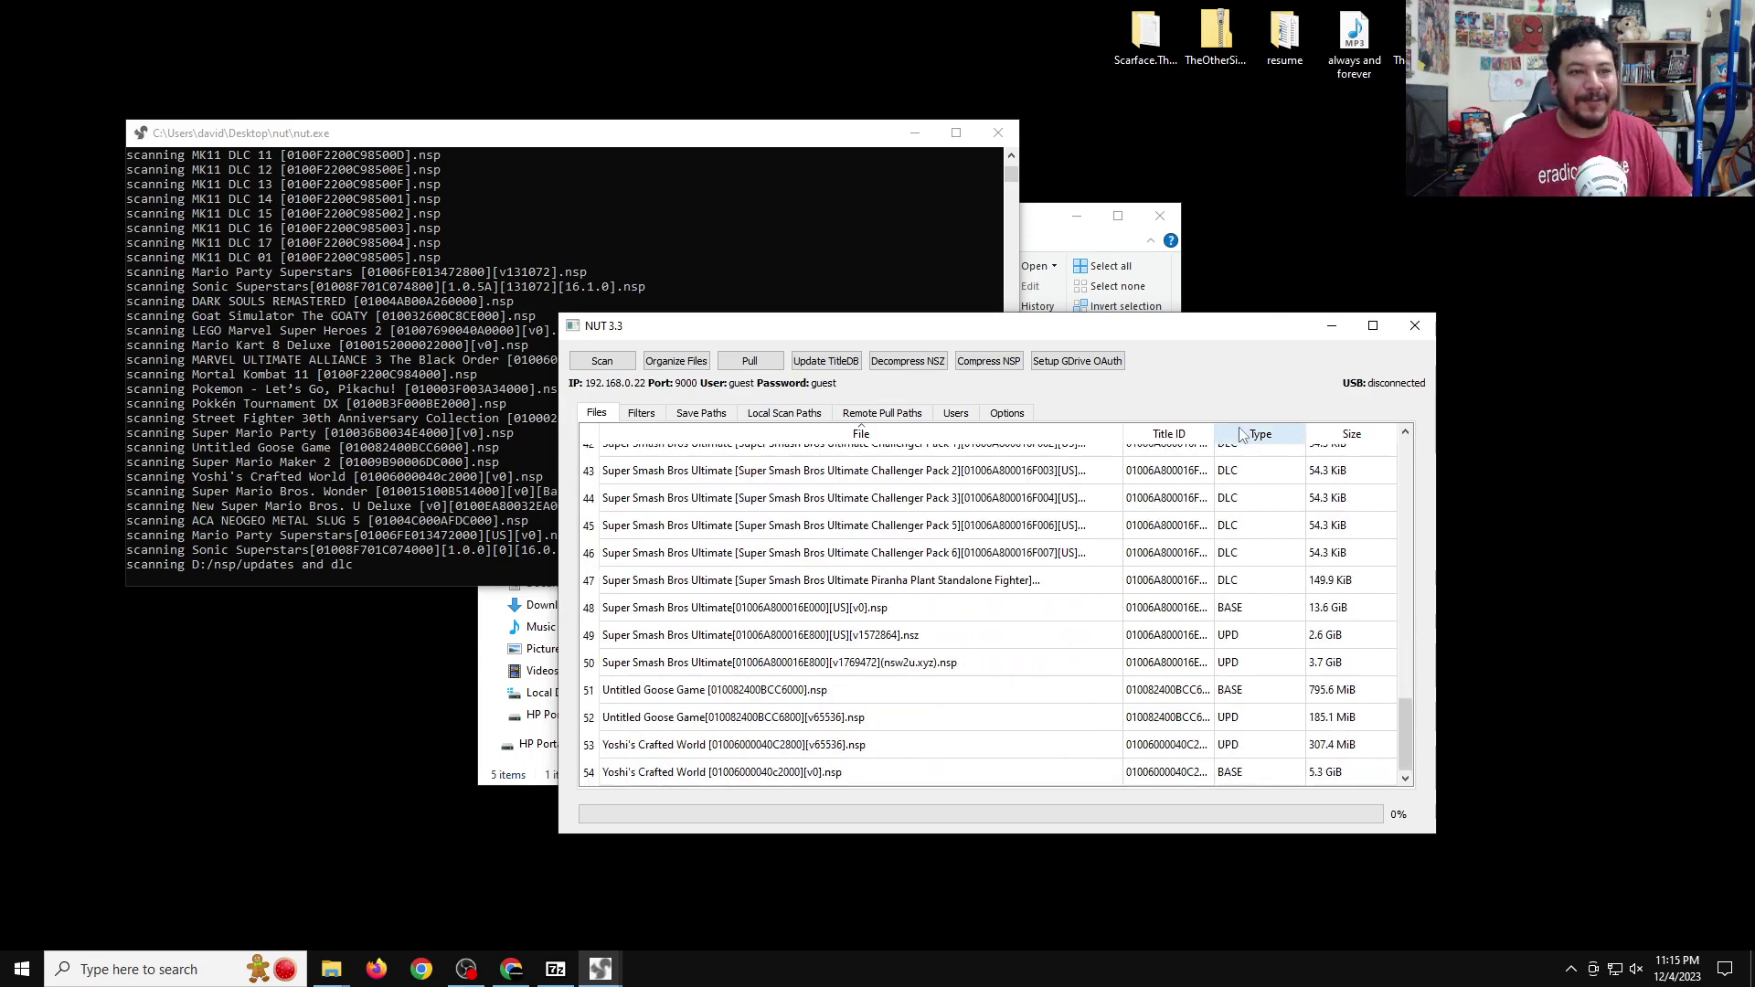
pyautogui.scroll(9, 1057, 561)
pyautogui.scroll(5, 1057, 562)
pyautogui.scroll(-9, 1052, 563)
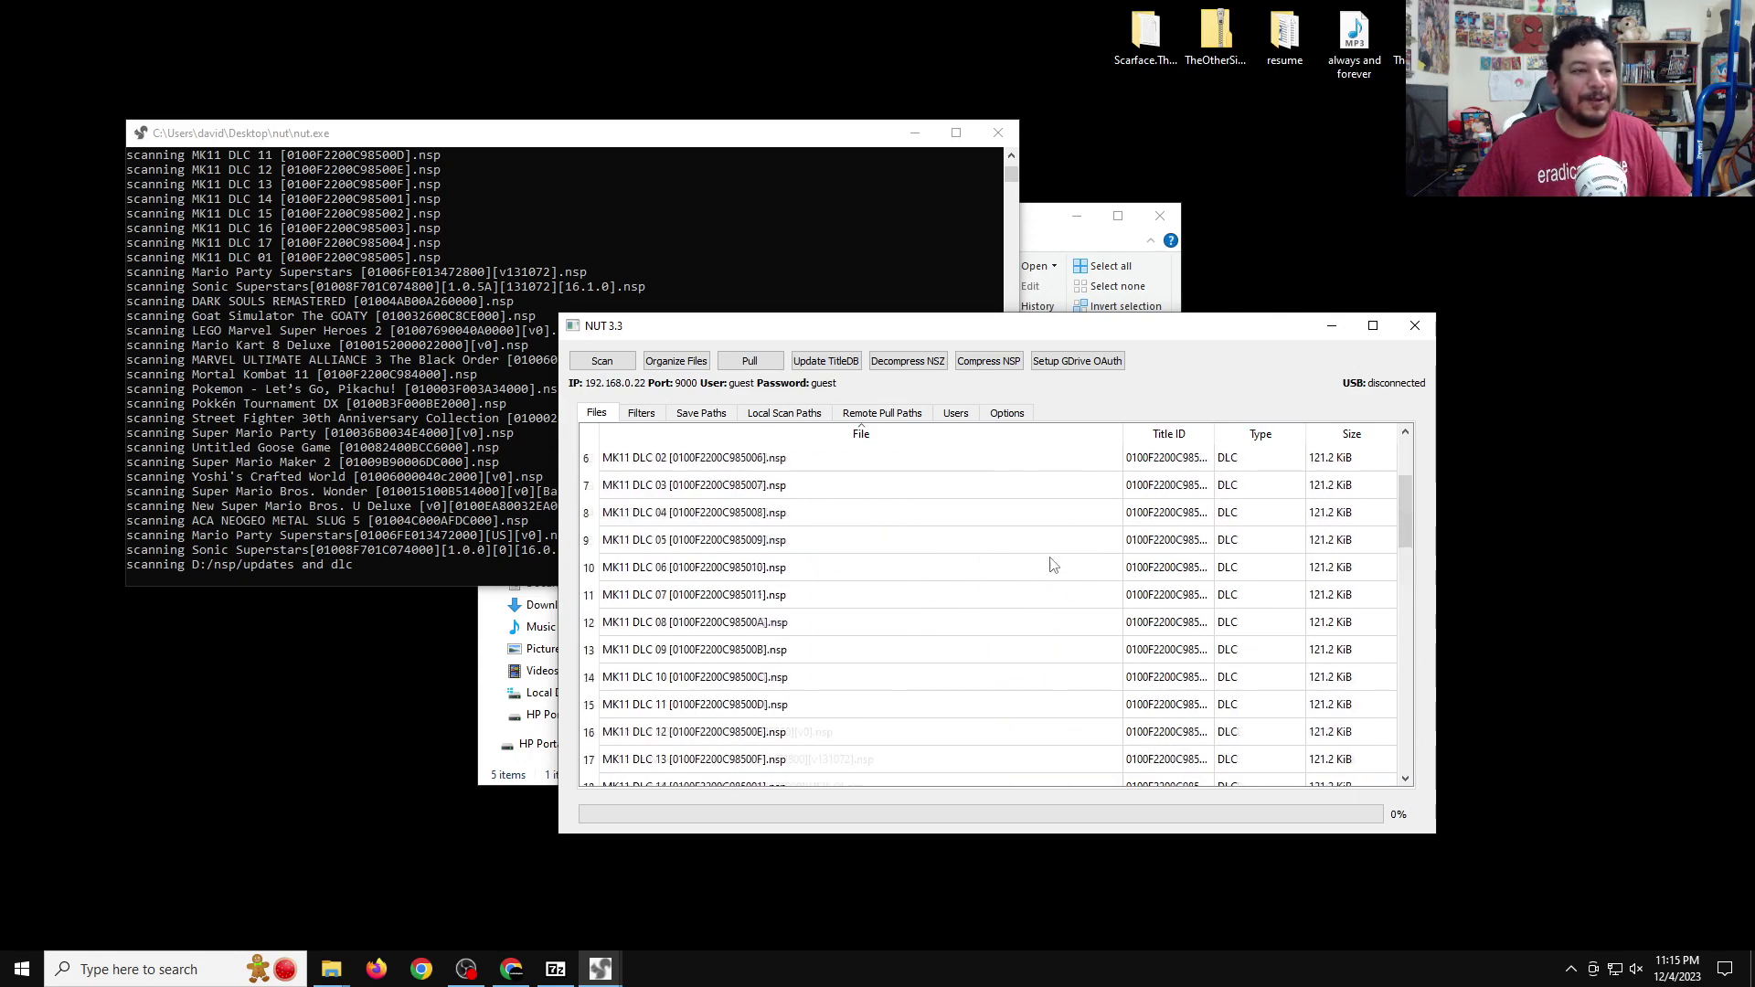
pyautogui.scroll(-1, 1052, 565)
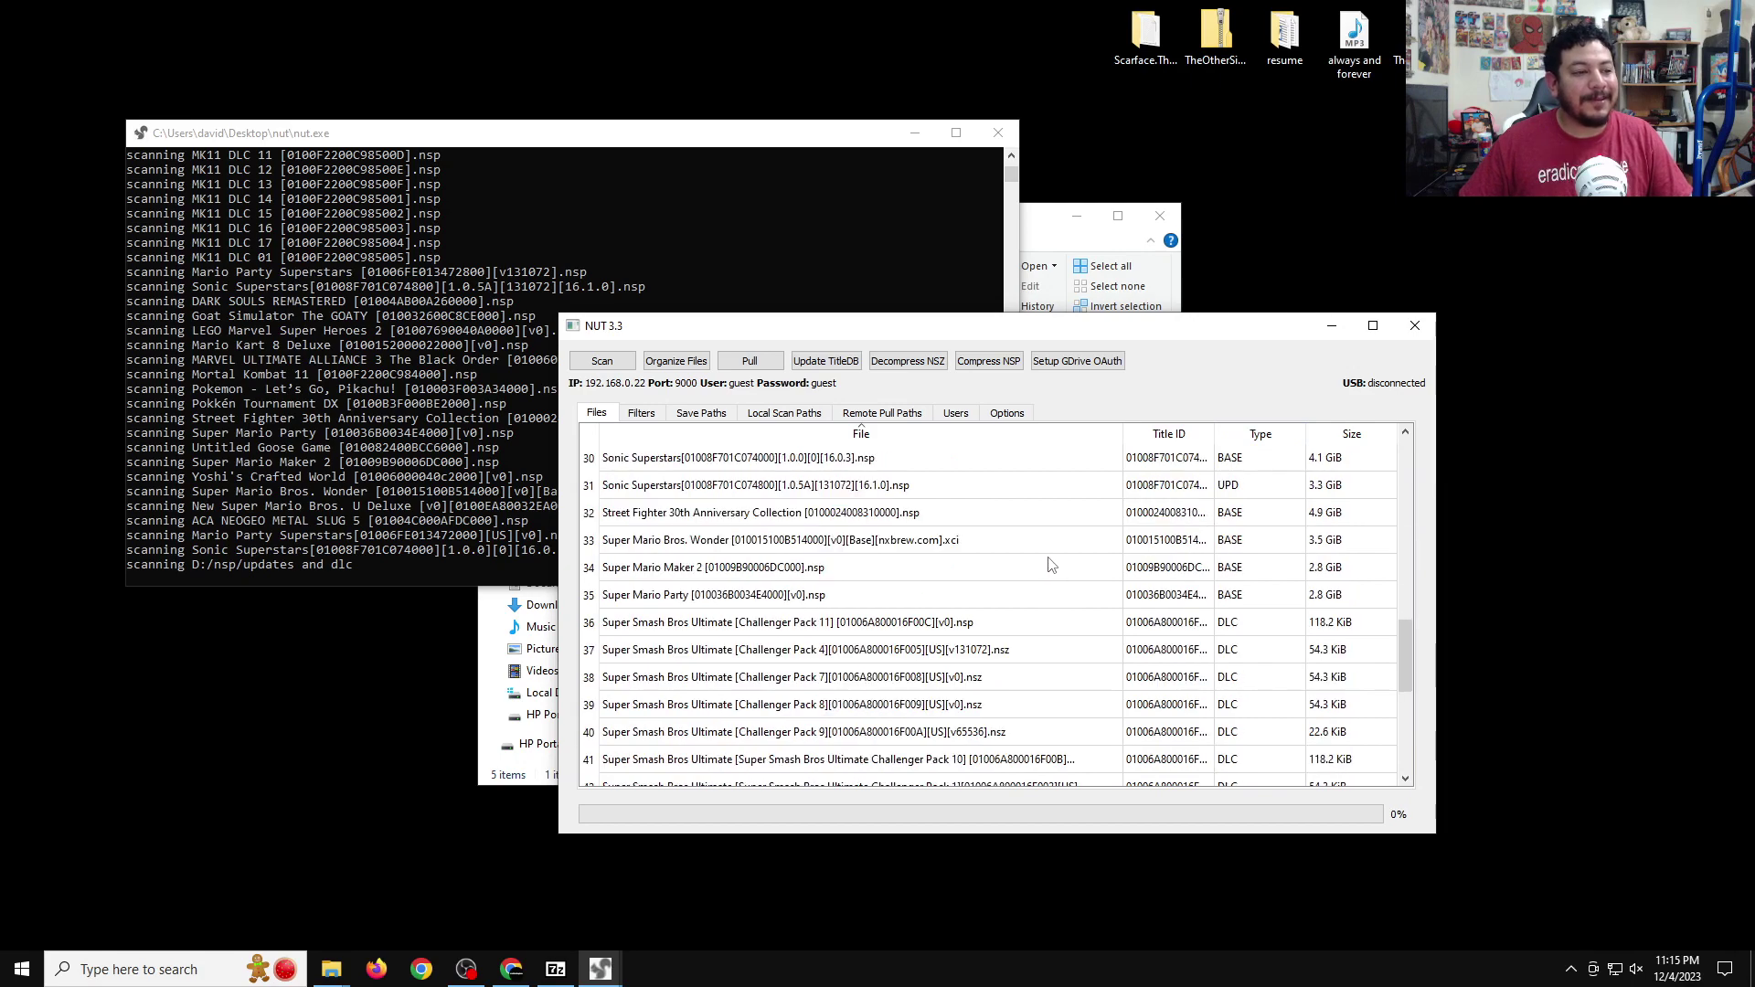
pyautogui.scroll(10, 960, 518)
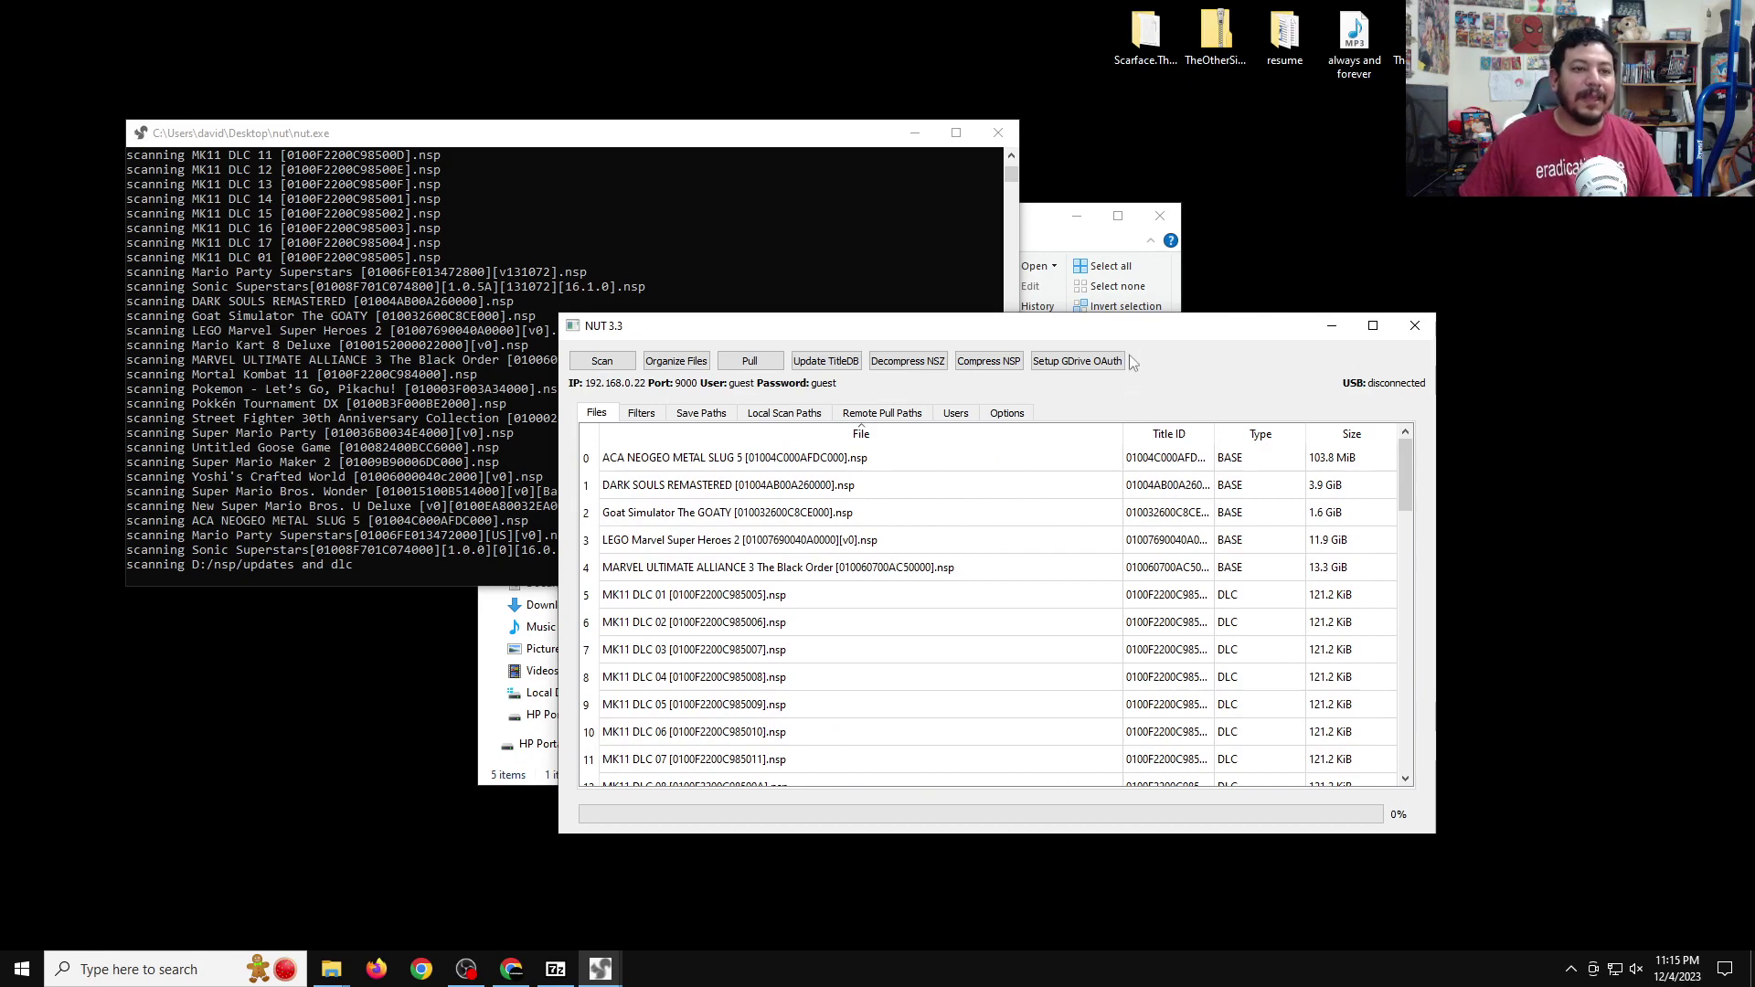
# Step: Reposition the NUT 3.3 window clear of the Tinfoil view and make it the active window
pyautogui.moveTo(1175, 340); pyautogui.dragTo(1160, 400)
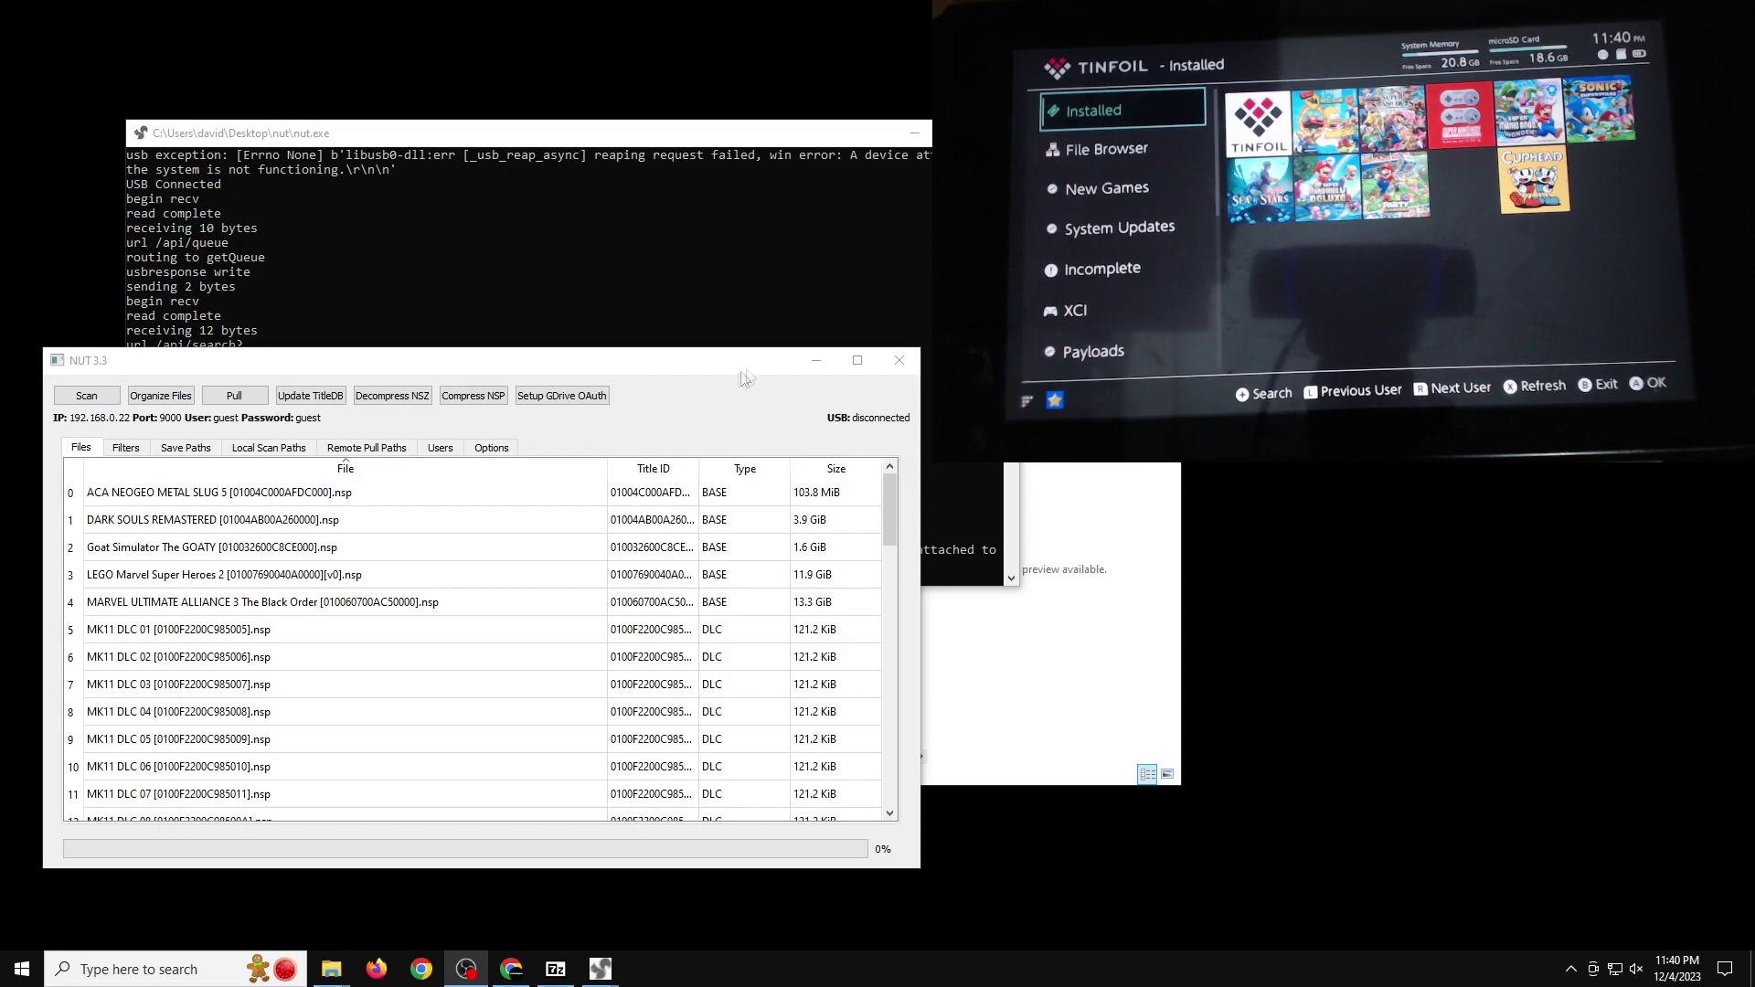
pyautogui.moveTo(751, 366)
pyautogui.mouseDown()
pyautogui.moveTo(850, 352)
pyautogui.moveTo(732, 364)
pyautogui.mouseUp()
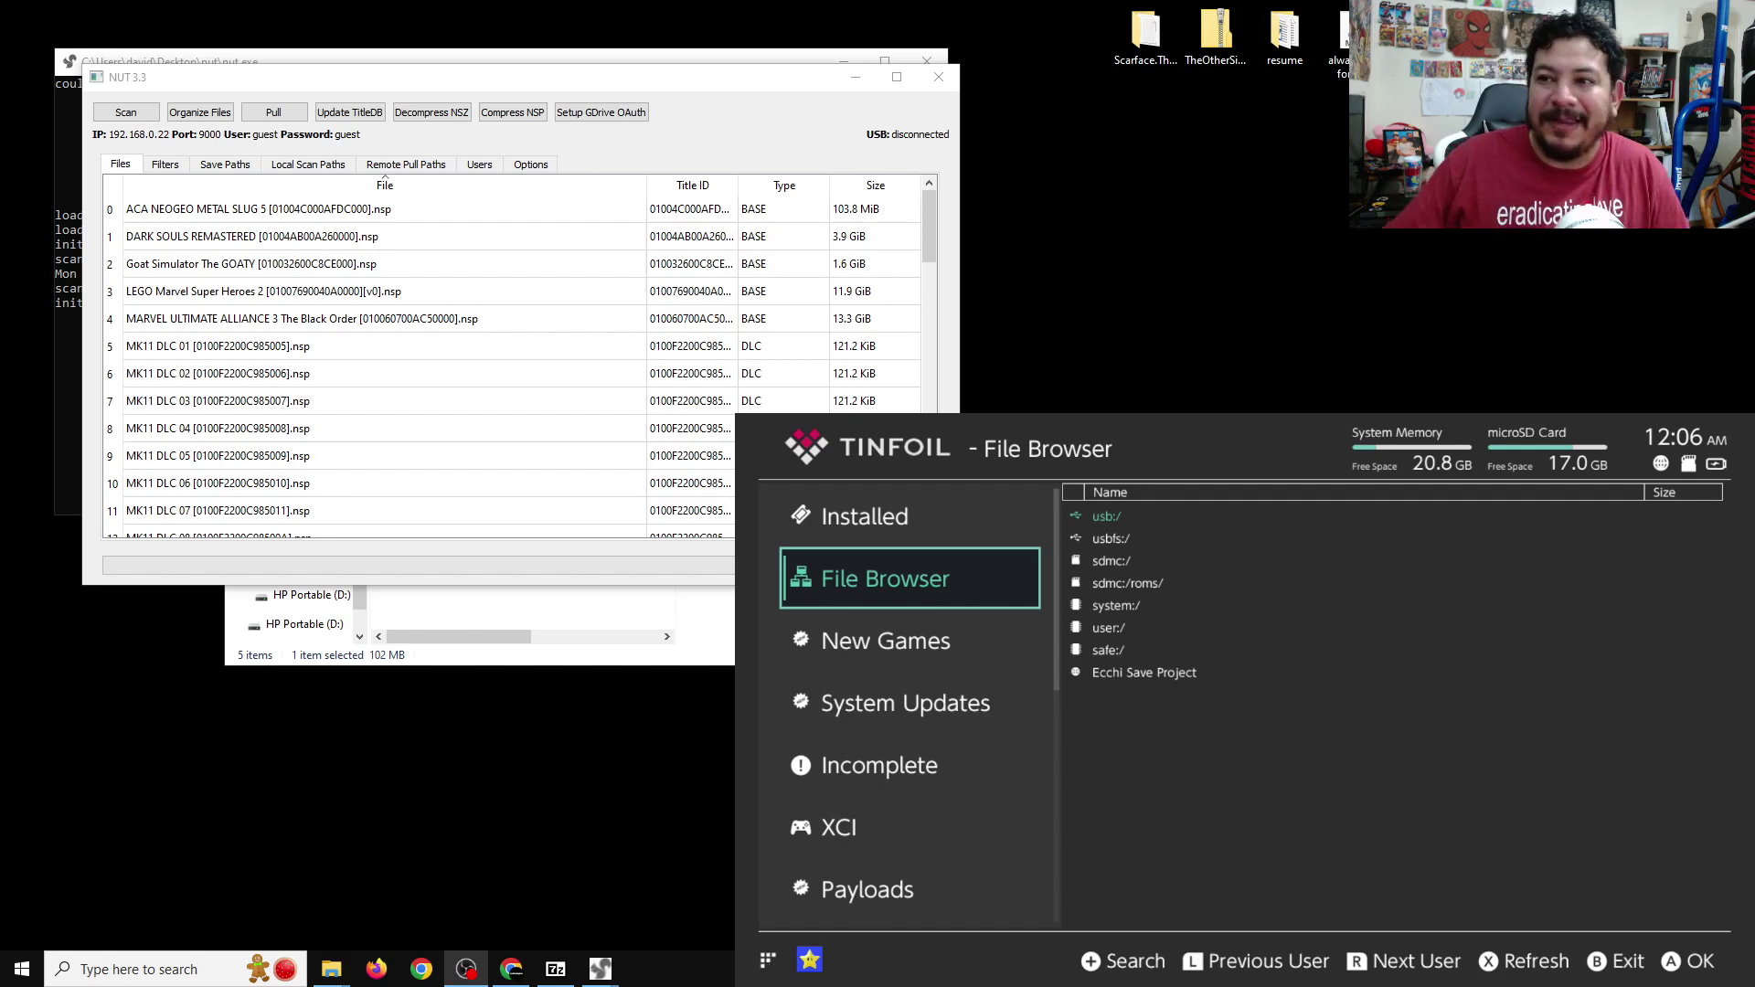
pyautogui.click(762, 86)
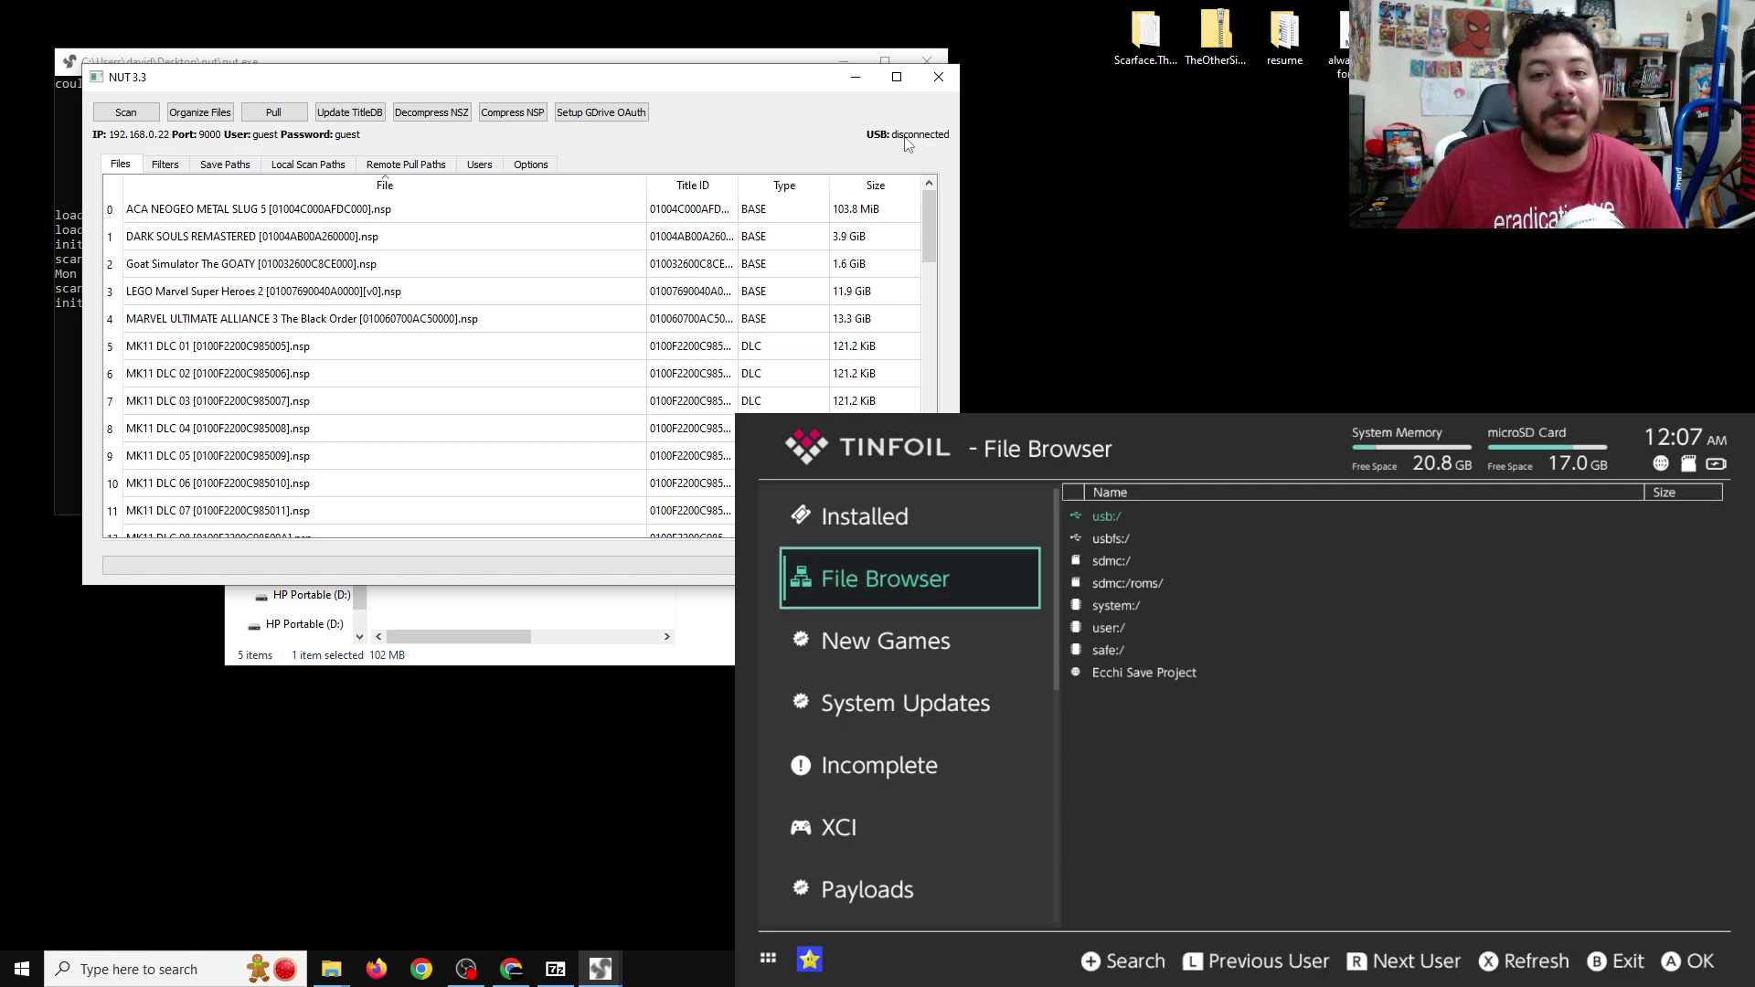
# Step: Switch to Tinfoil's File Browser on the Switch and start a new file source entry
pyautogui.press('Right')
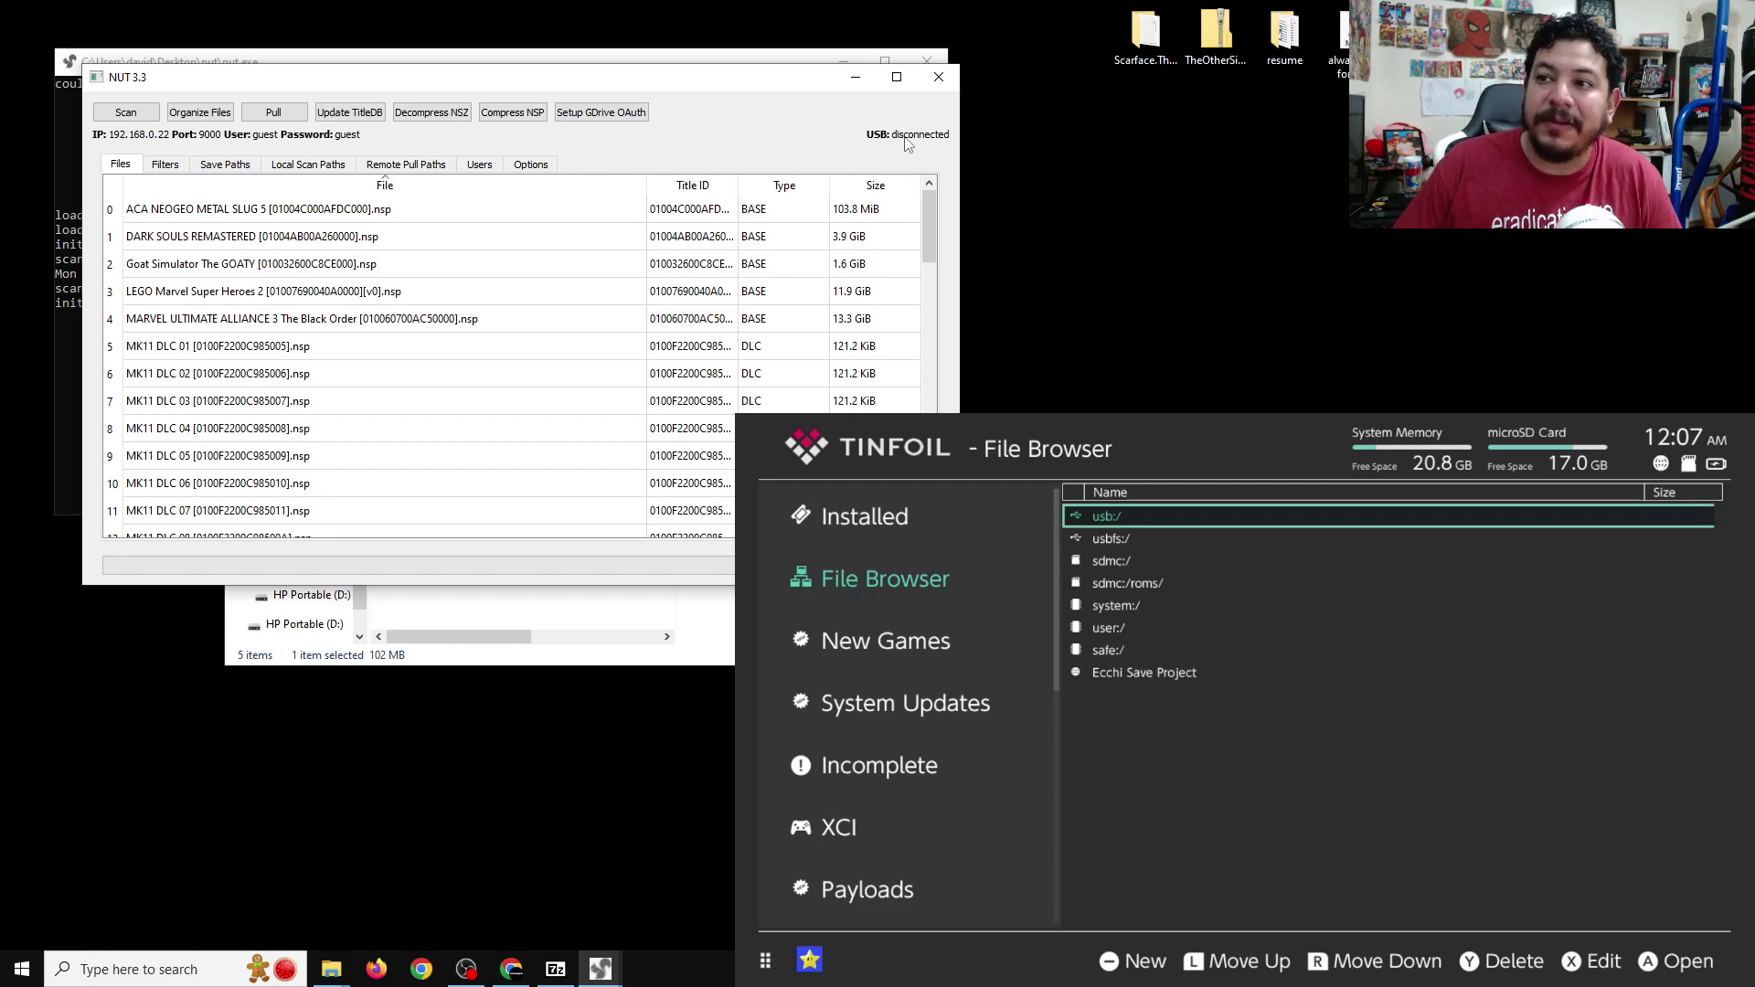
pyautogui.press('-')
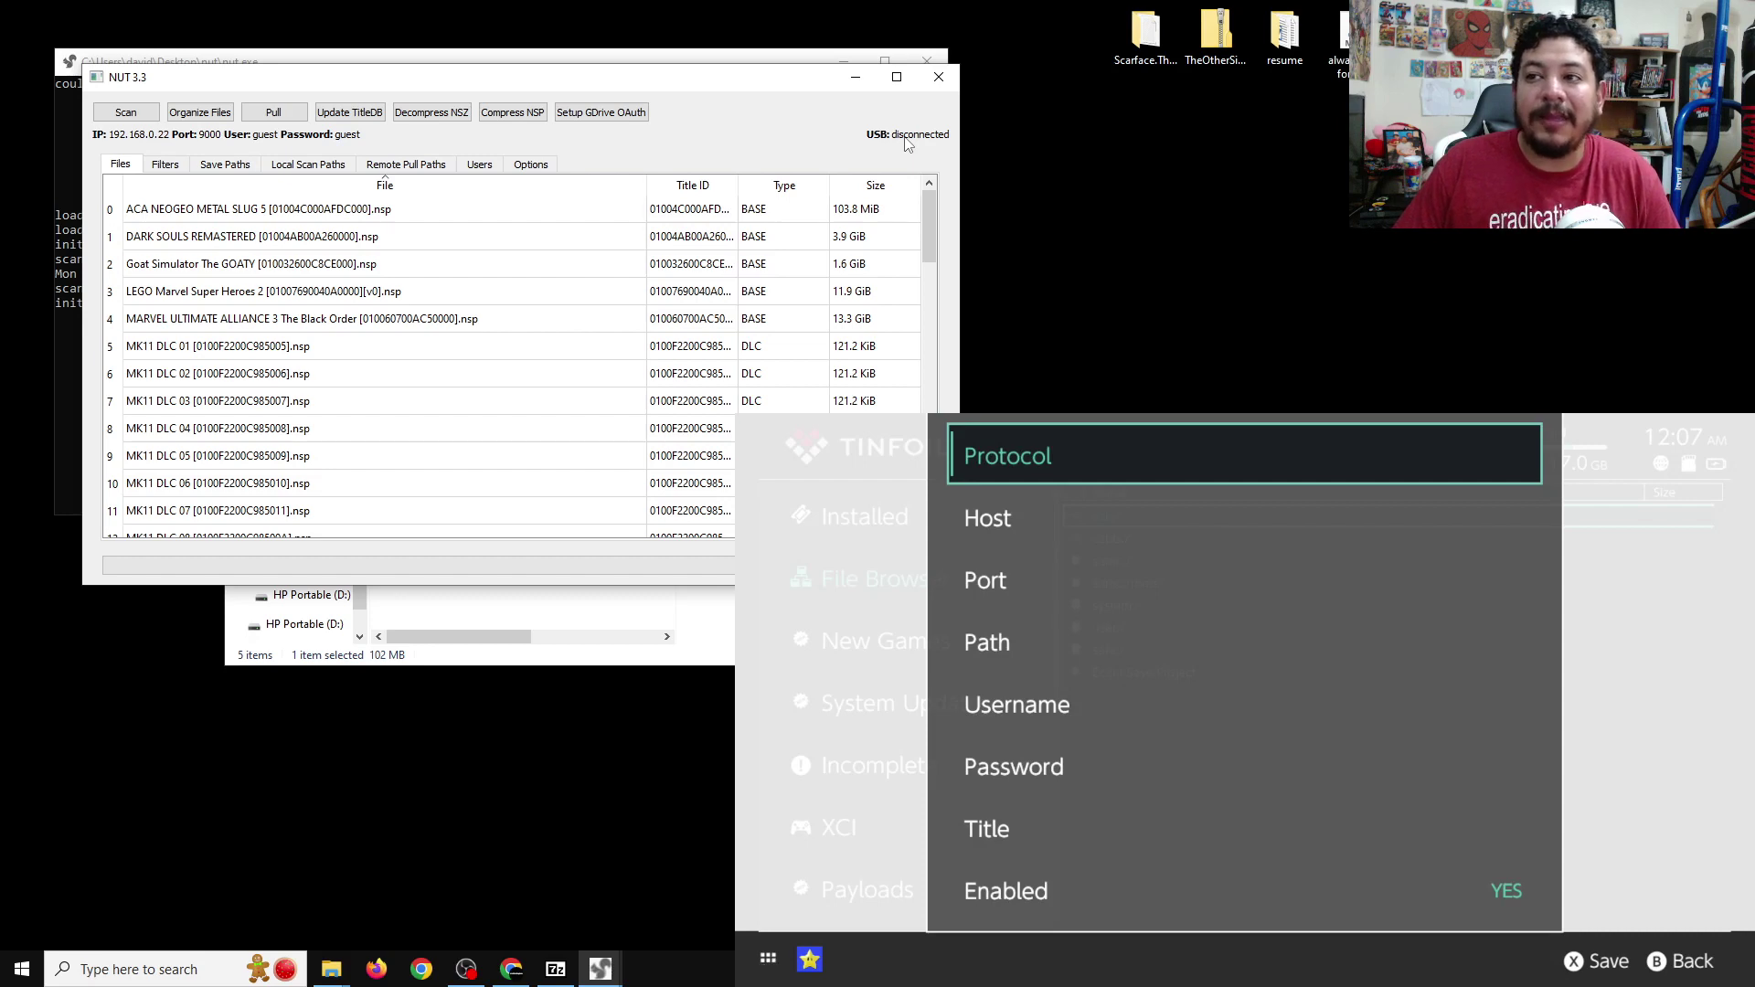